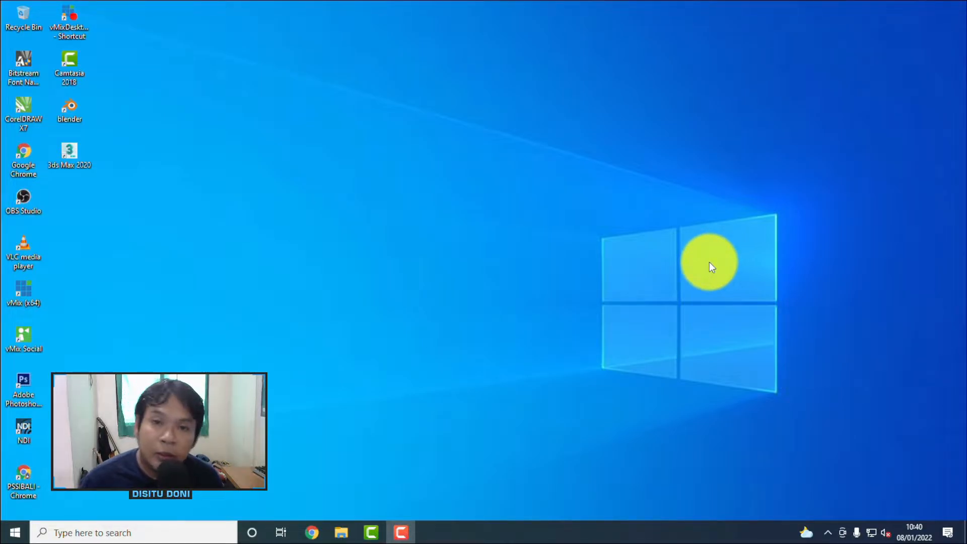
# Step: Launch Blender and split the 3D viewport into four equal areas
pyautogui.doubleClick(71, 112)
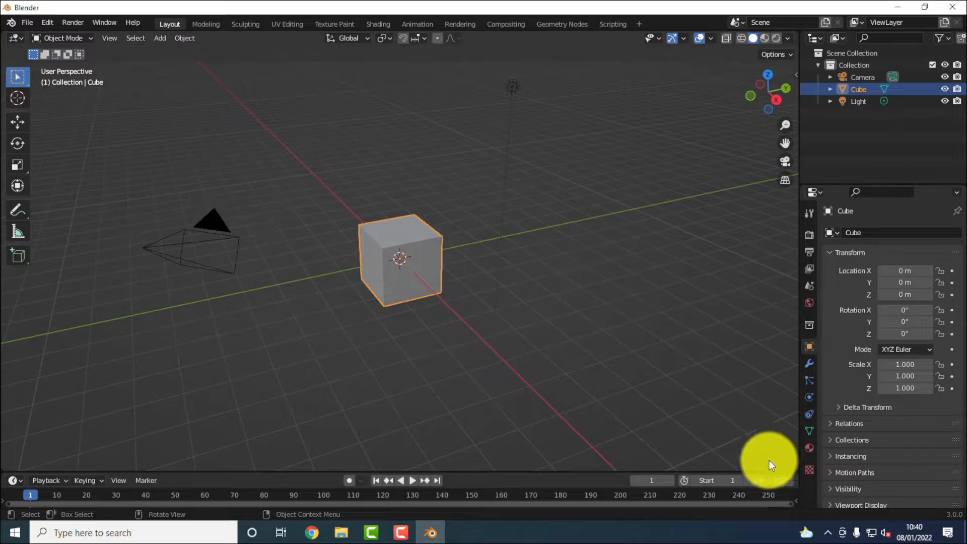
pyautogui.moveTo(795, 470); pyautogui.dragTo(404, 234)
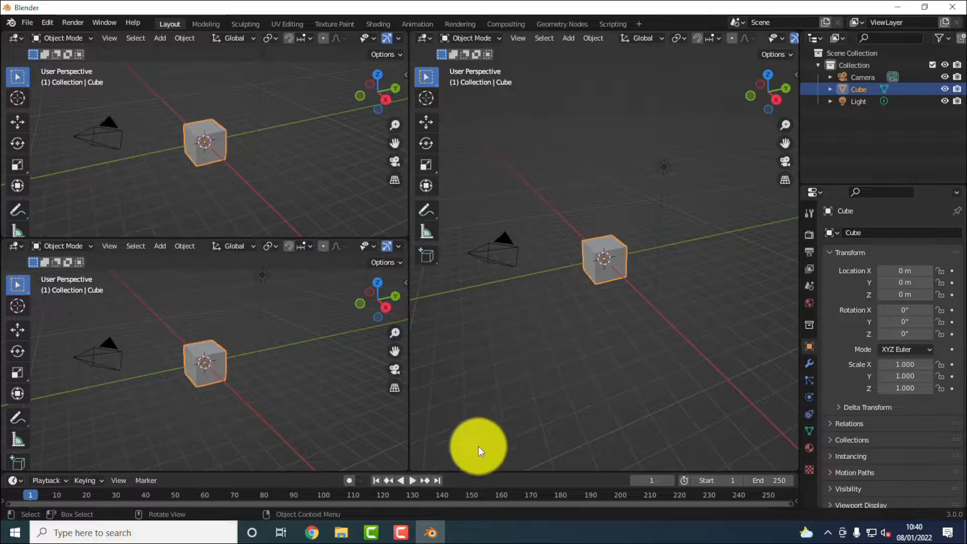
pyautogui.moveTo(414, 469); pyautogui.dragTo(490, 236)
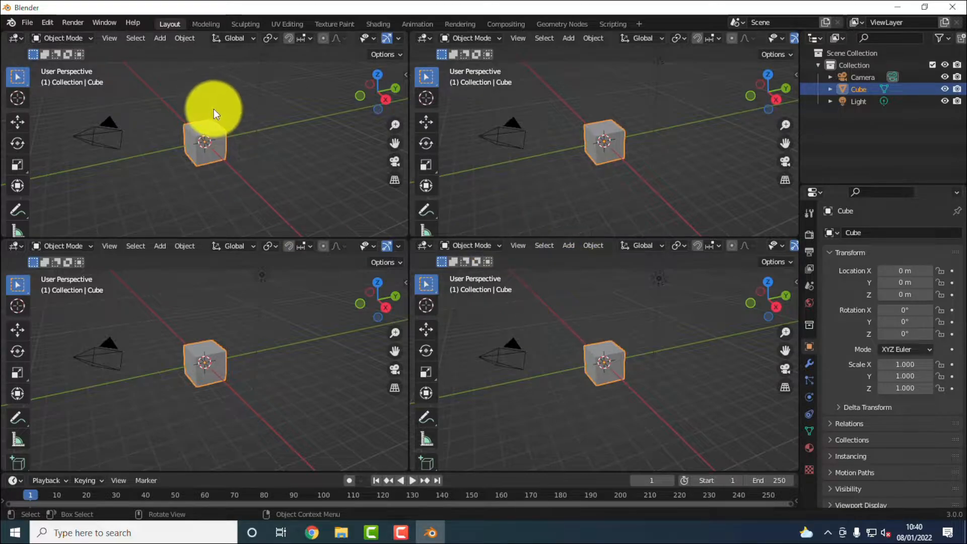
# Step: Set three of the viewports to top, front and left orthographic views, keeping the fourth in perspective and orbited around the cube
pyautogui.click(295, 171)
pyautogui.press('`')
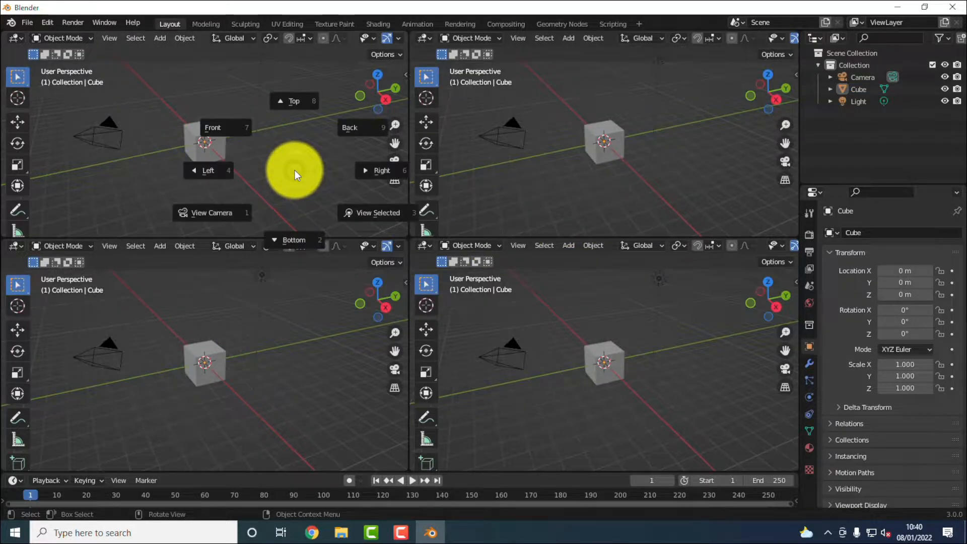
pyautogui.click(304, 104)
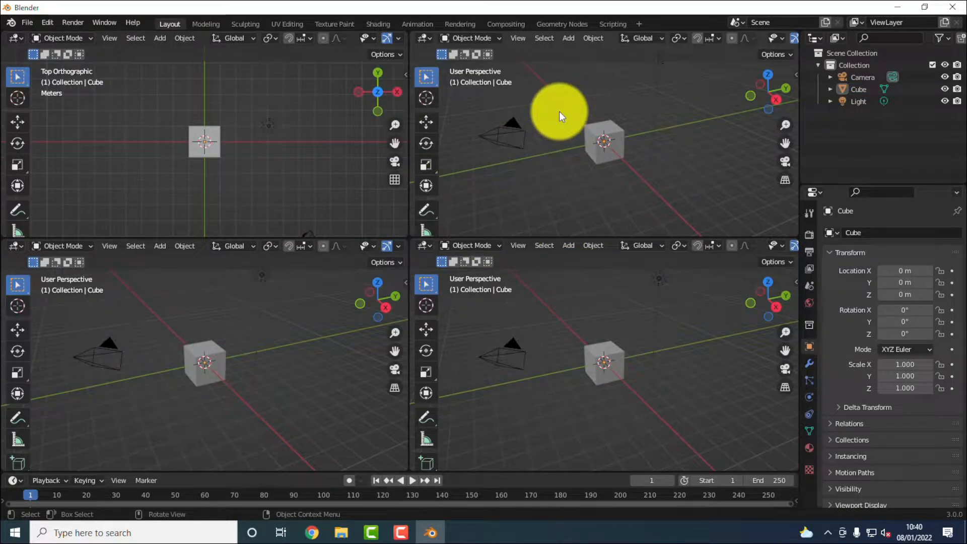
pyautogui.press('`')
pyautogui.click(509, 71)
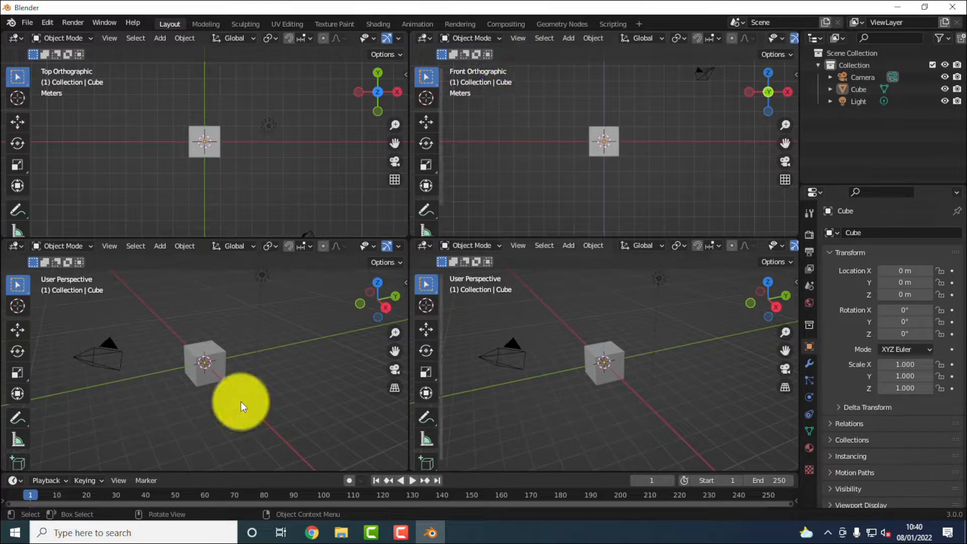
pyautogui.press('`')
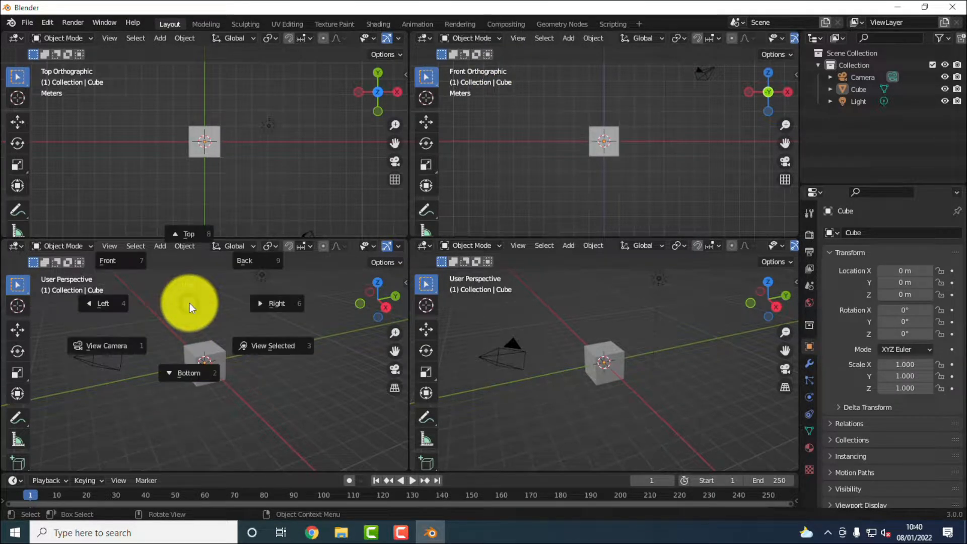
pyautogui.click(122, 304)
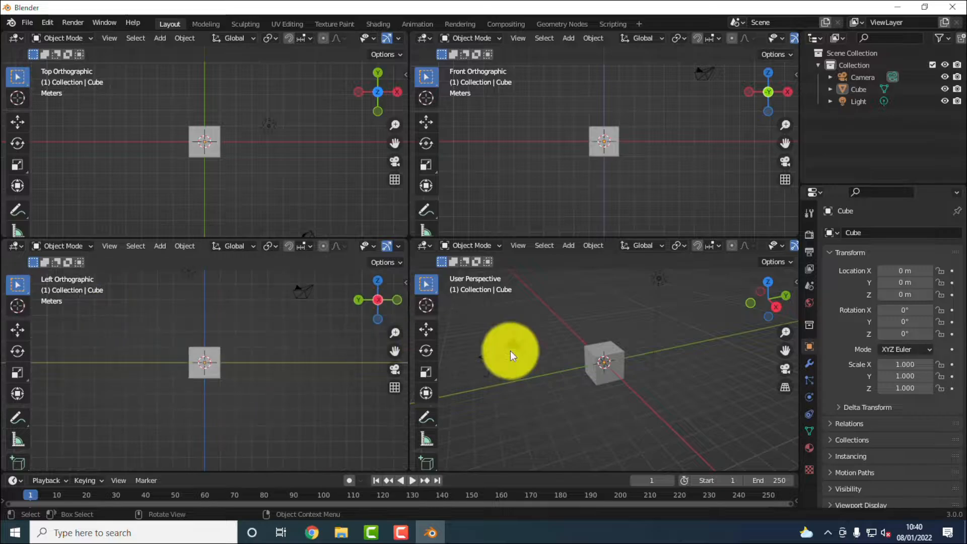
pyautogui.moveTo(691, 415); pyautogui.dragTo(615, 408, button='middle')
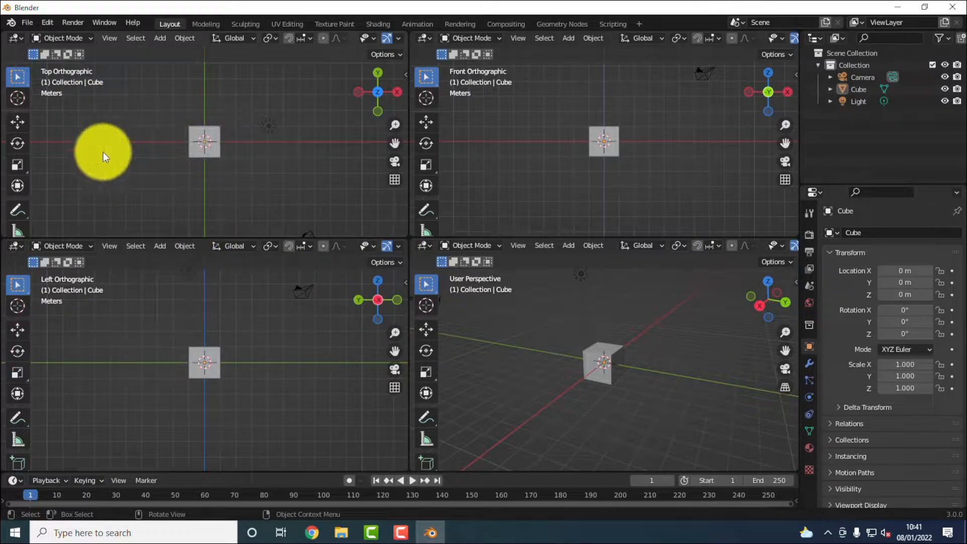
# Step: Select the cube with the Scale tool and stretch it to about 4.97 in X and 1.61 in Y
pyautogui.click(19, 164)
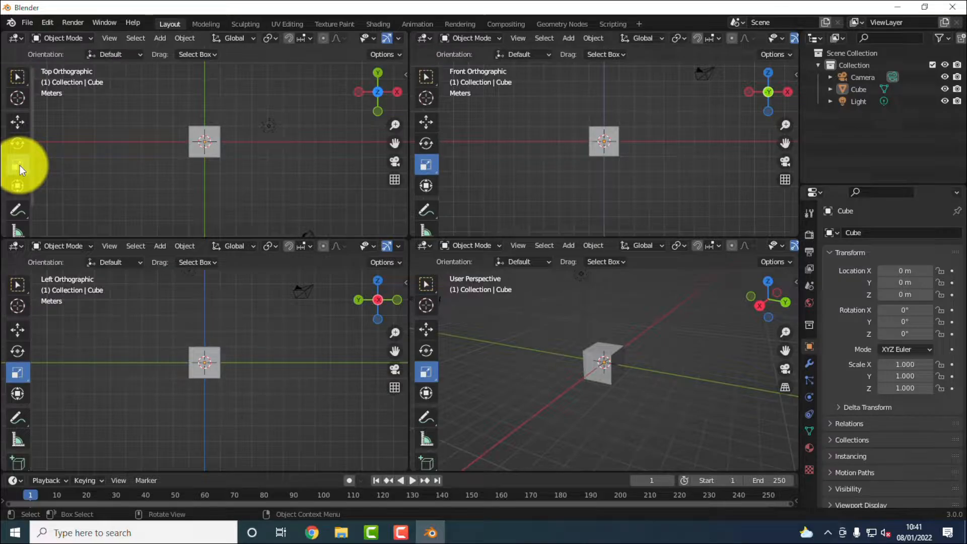
pyautogui.click(209, 150)
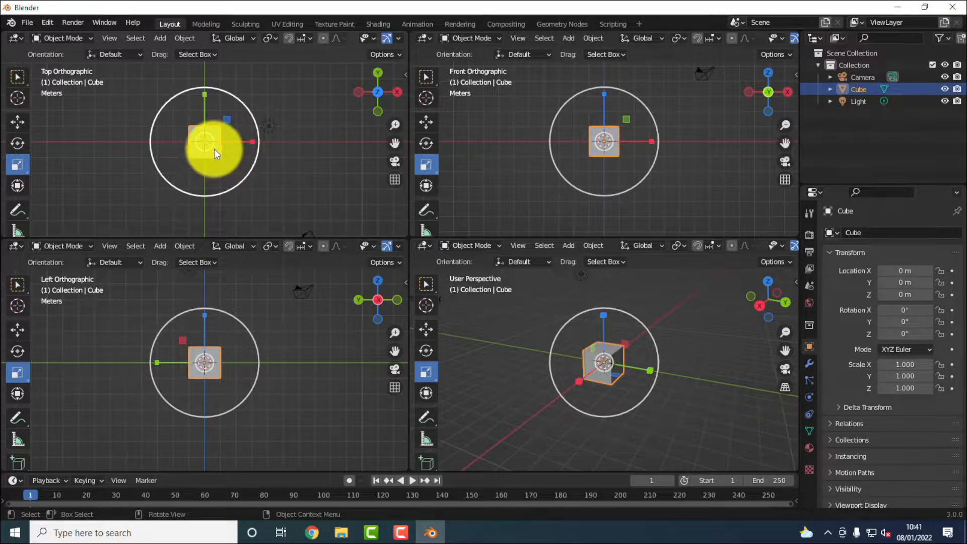
pyautogui.press('x')
pyautogui.click(288, 168)
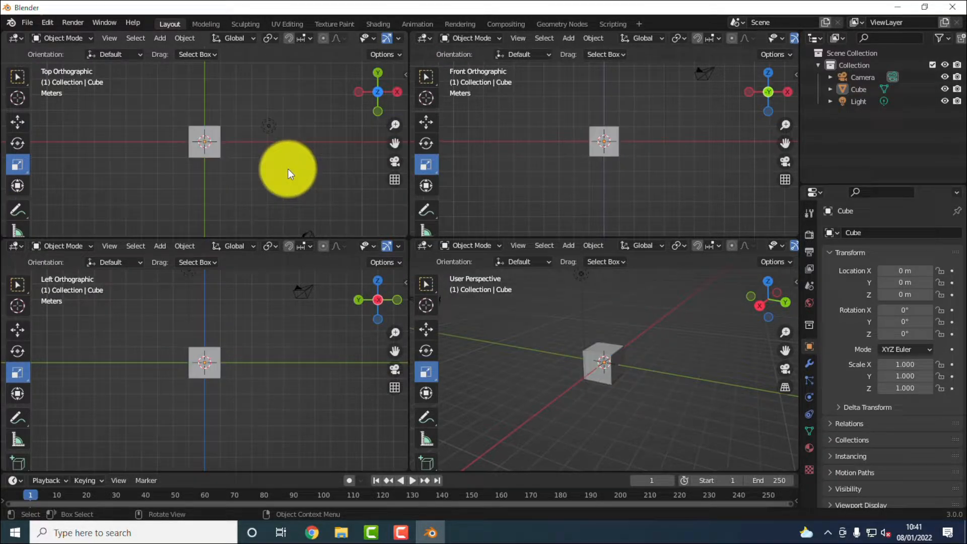
pyautogui.click(218, 151)
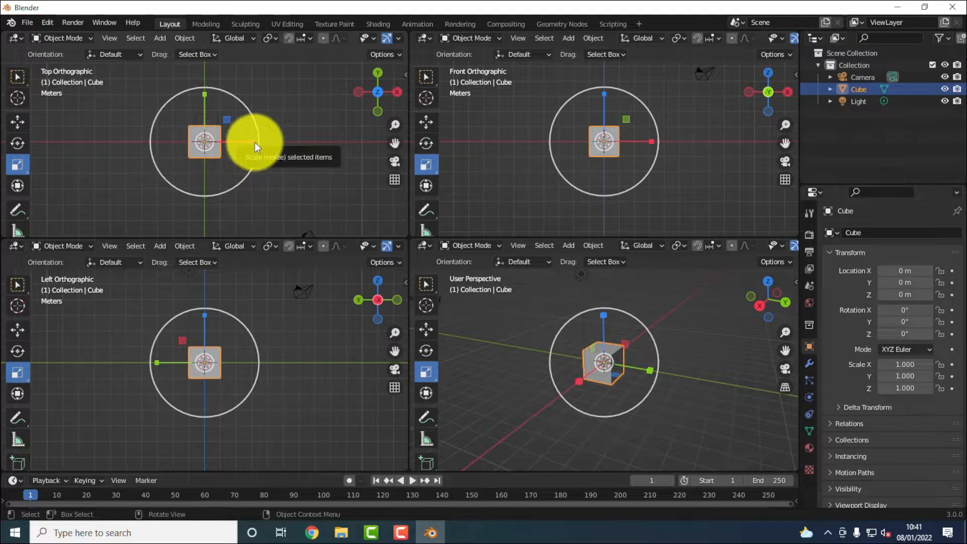
pyautogui.moveTo(256, 142); pyautogui.dragTo(71, 151)
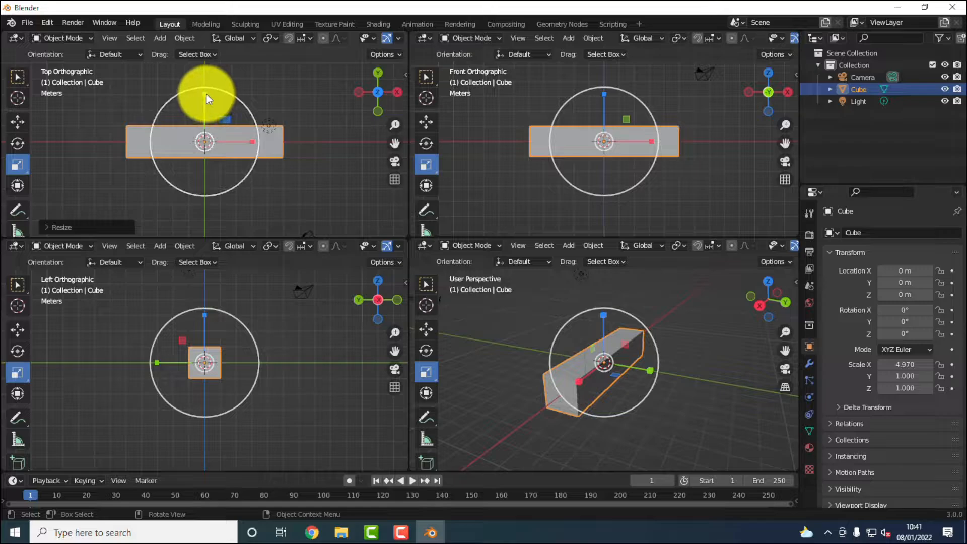
pyautogui.moveTo(206, 93); pyautogui.dragTo(212, 51)
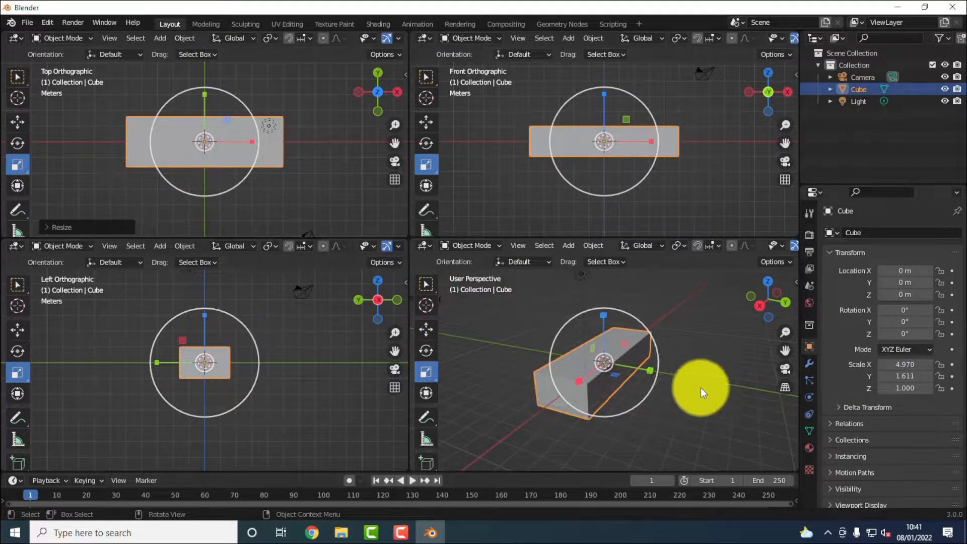
# Step: Set the cube's scale to exactly 6 in X, 4 in Y and 0.5 in Z
pyautogui.click(923, 364)
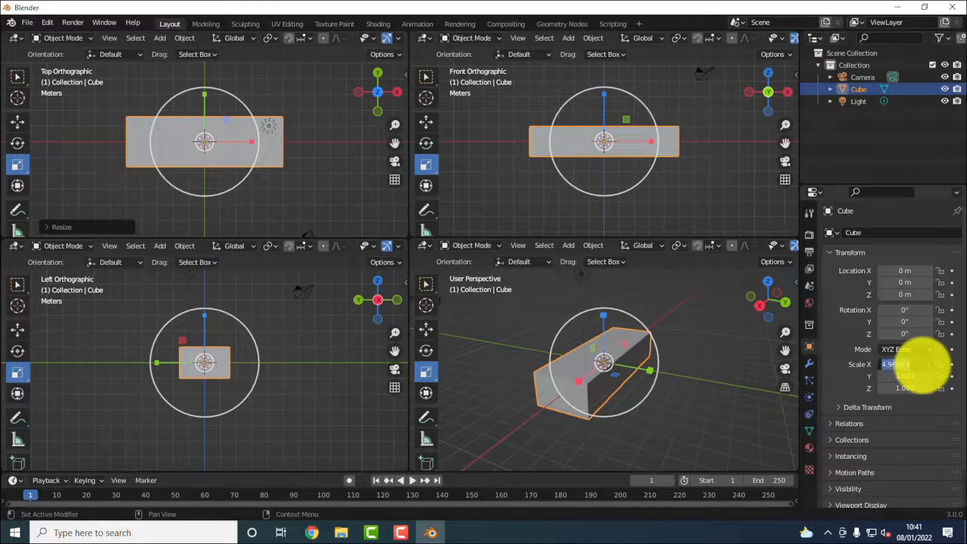
pyautogui.write('6')
pyautogui.press('Return')
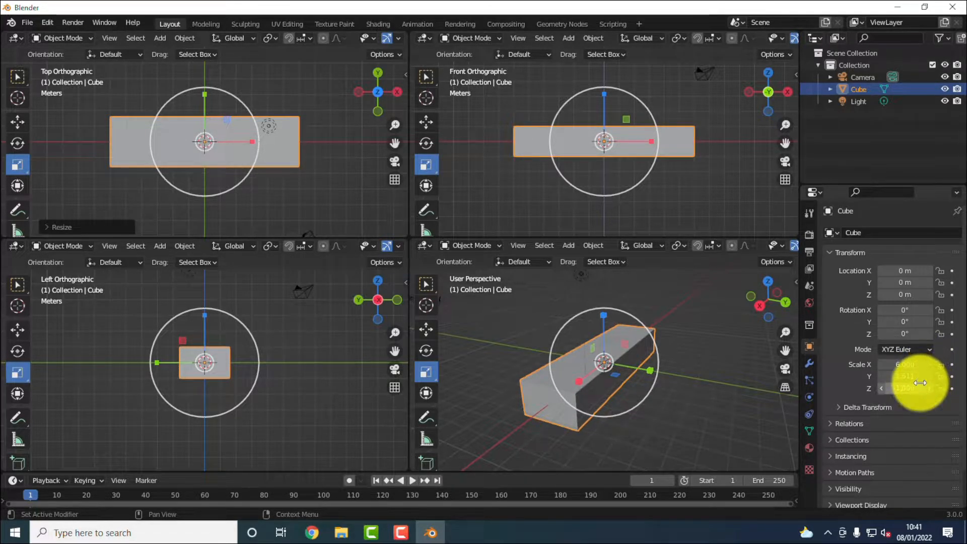
pyautogui.click(914, 388)
pyautogui.write('0.5')
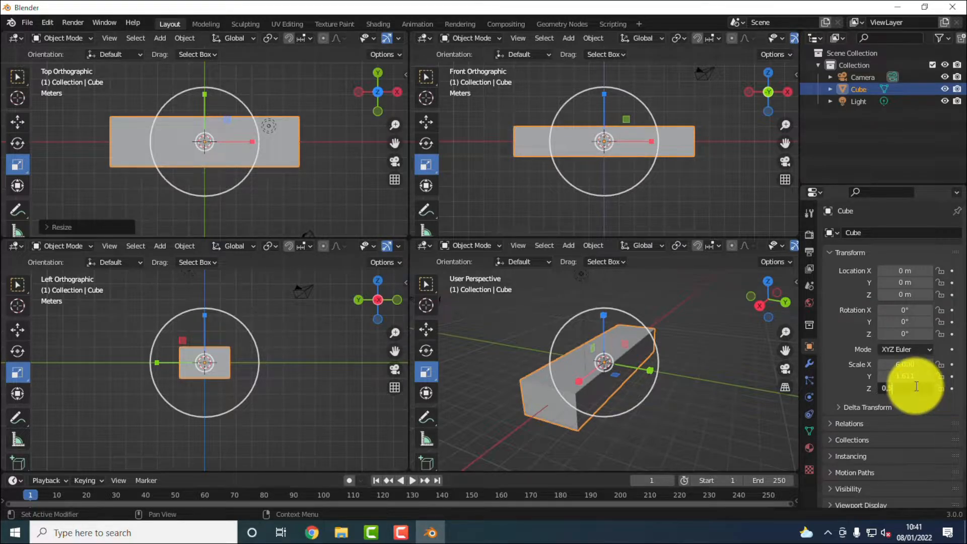
pyautogui.press('Return')
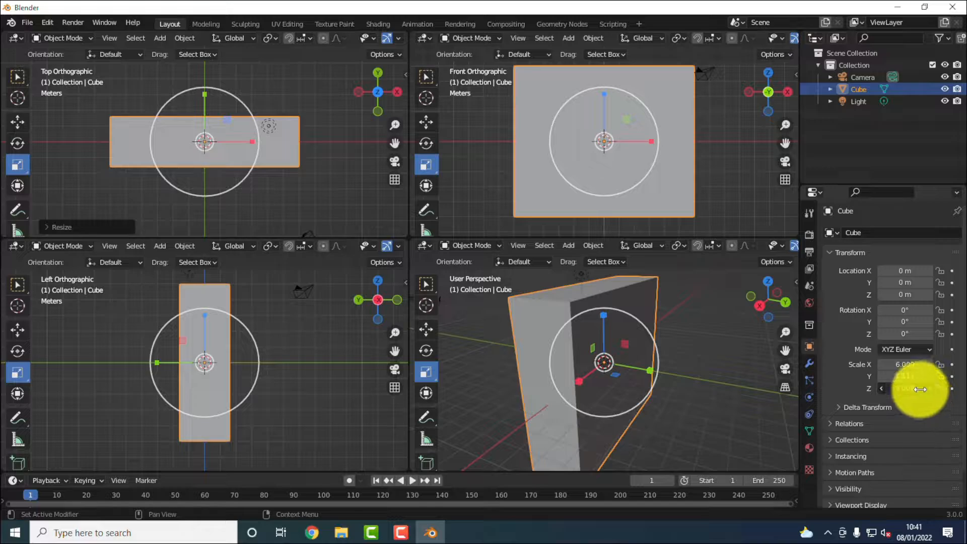
pyautogui.click(921, 389)
pyautogui.write('0.5')
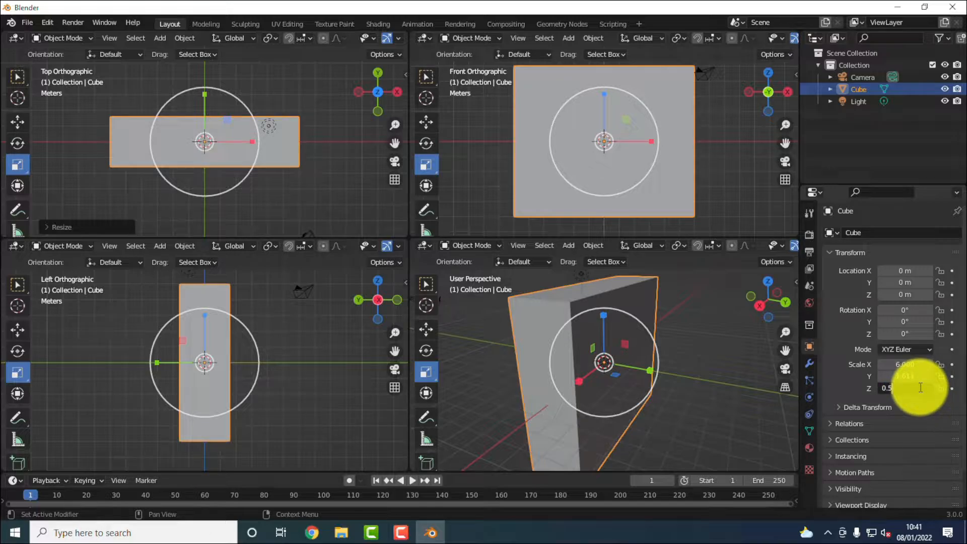
pyautogui.press('Return')
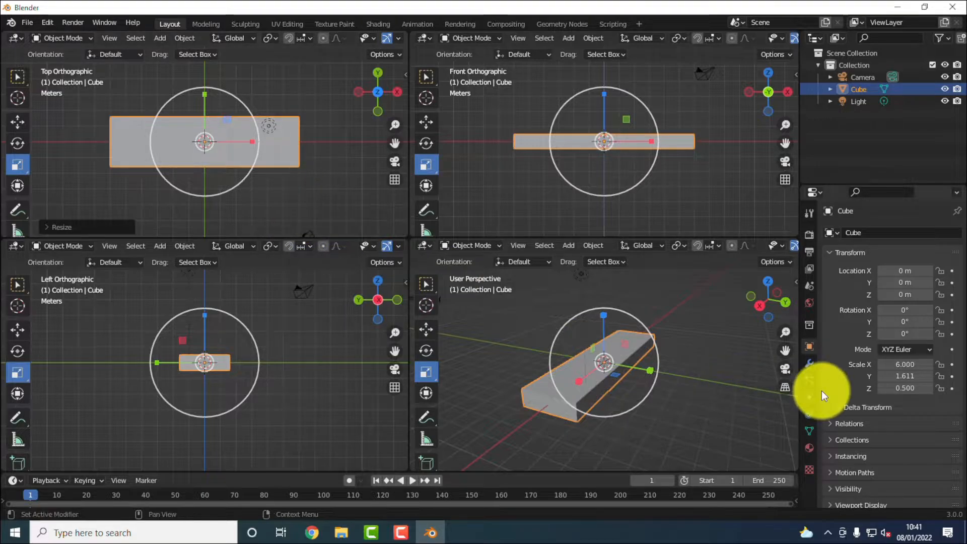
pyautogui.click(918, 377)
pyautogui.write('4')
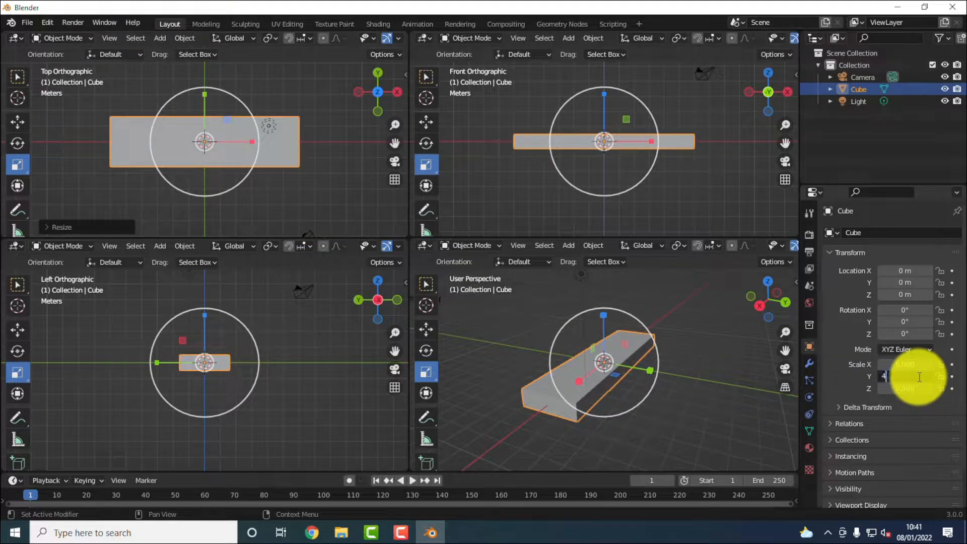
pyautogui.press('Return')
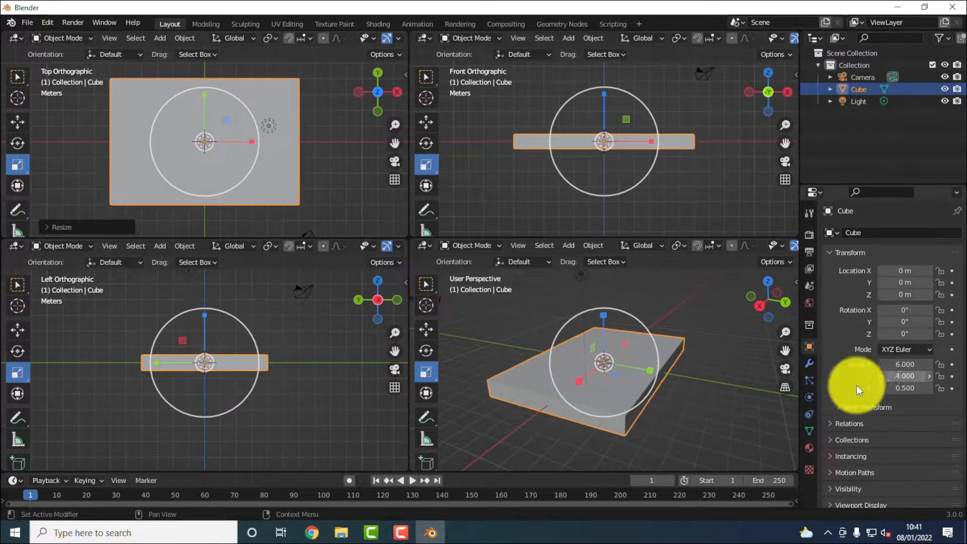
# Step: Flatten the slab in the left view to a Z scale of about 0.267, then deselect it
pyautogui.click(280, 339)
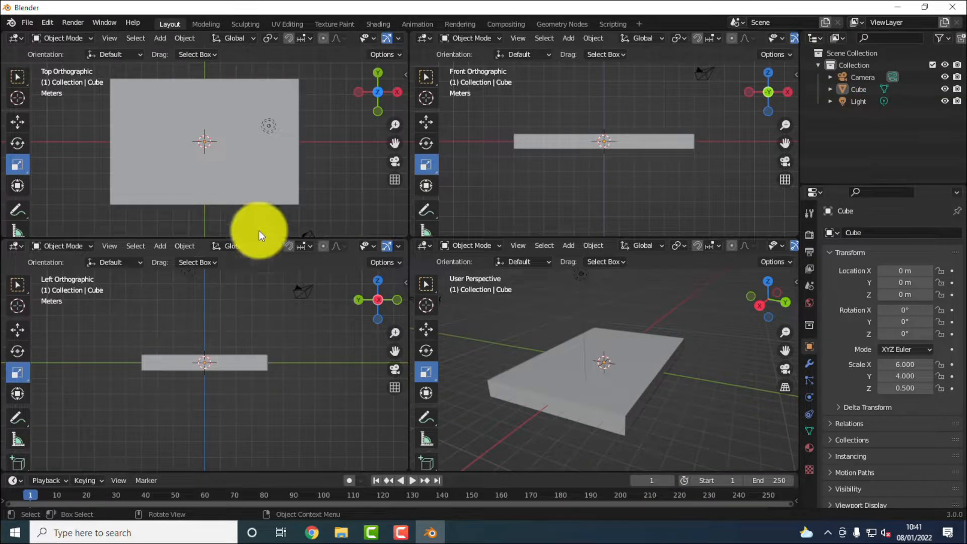
pyautogui.click(250, 360)
pyautogui.scroll(5, 204, 371)
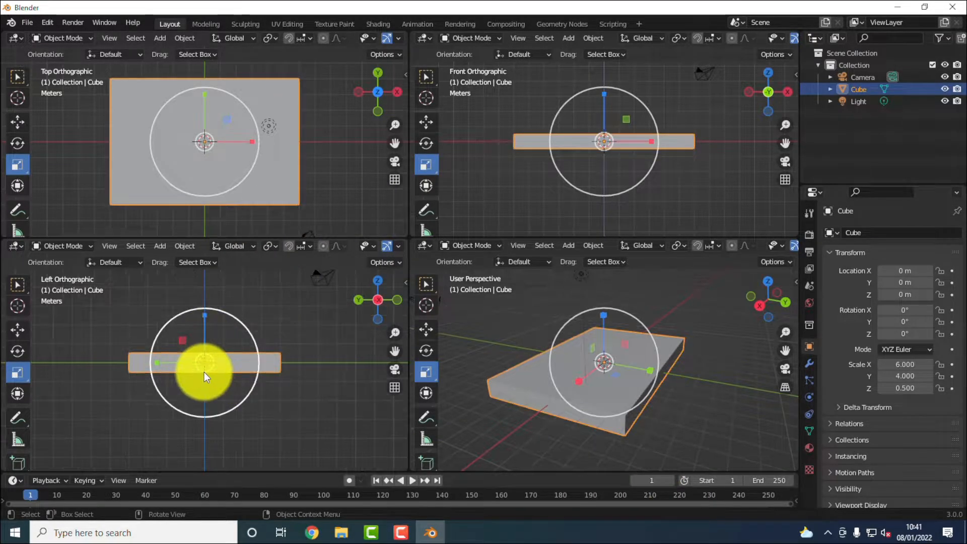
pyautogui.scroll(-3, 202, 370)
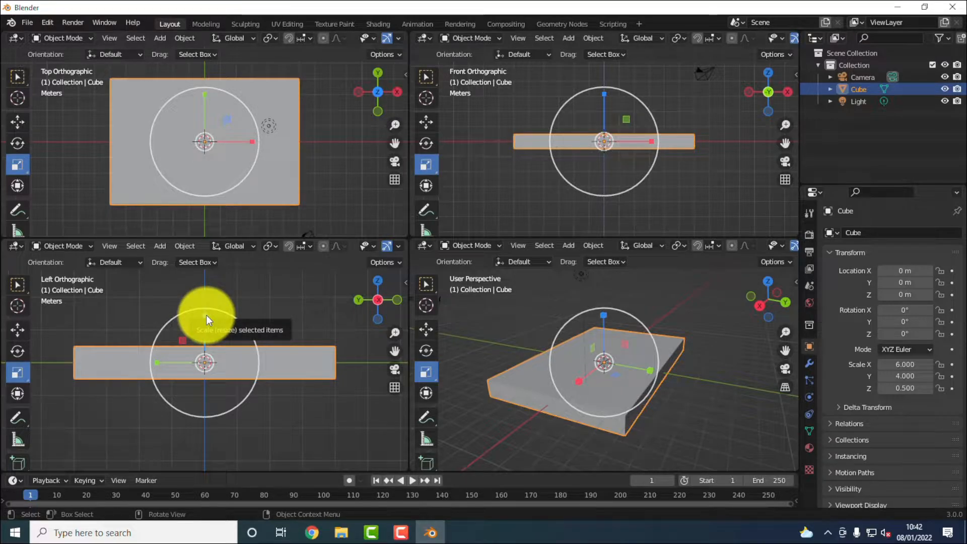
pyautogui.moveTo(207, 315); pyautogui.dragTo(210, 337)
pyautogui.click(677, 438)
pyautogui.moveTo(677, 439); pyautogui.dragTo(615, 410, button='middle')
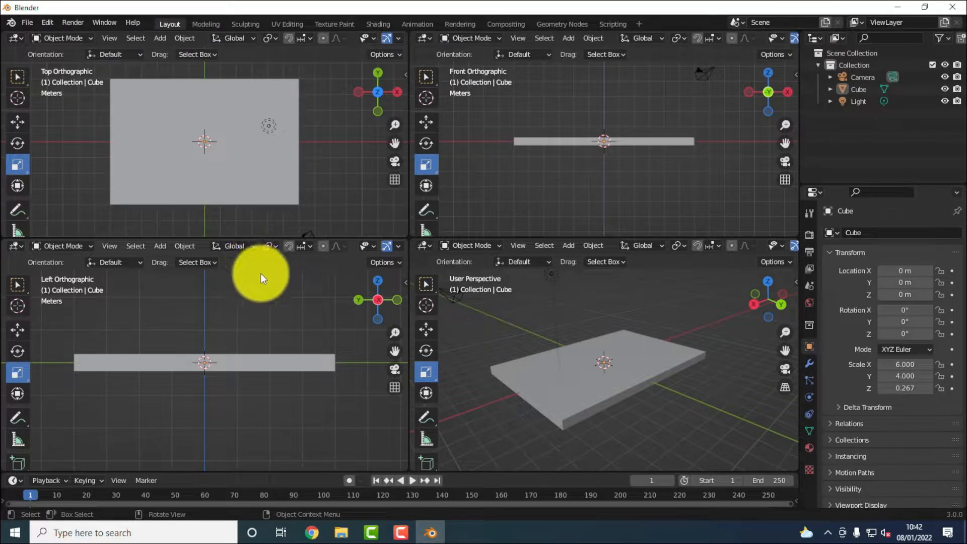
# Step: Add a new cube mesh at the centre of the slab
pyautogui.click(162, 38)
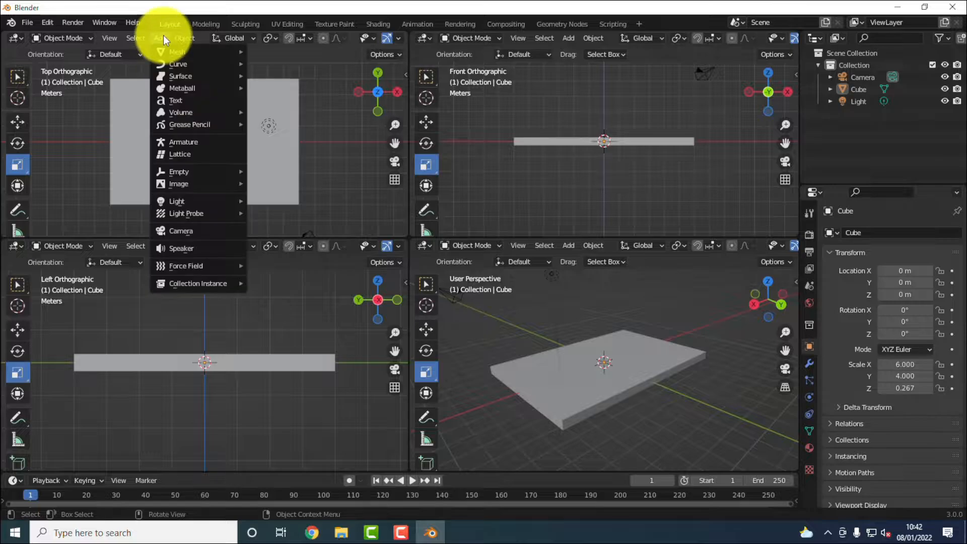
pyautogui.moveTo(204, 53)
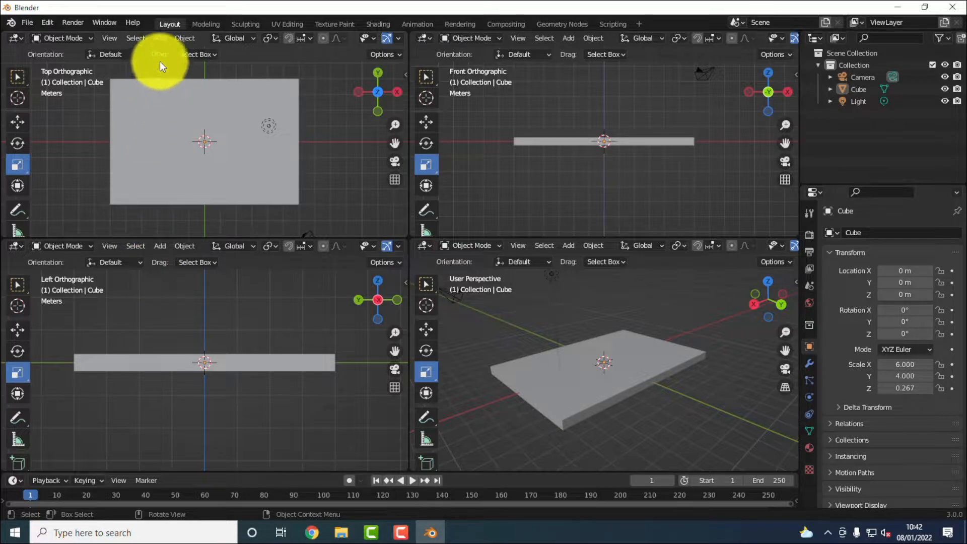
pyautogui.click(159, 39)
pyautogui.moveTo(181, 52)
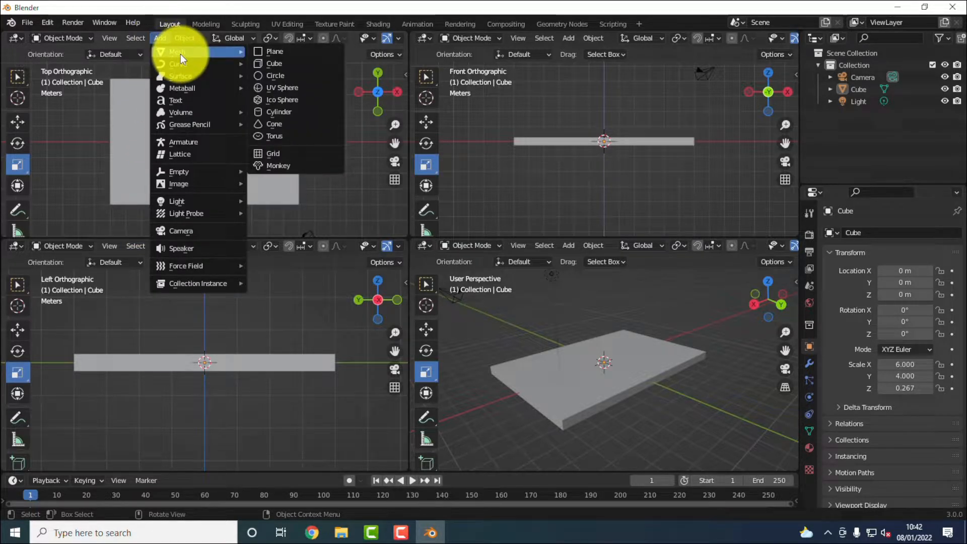
pyautogui.click(284, 63)
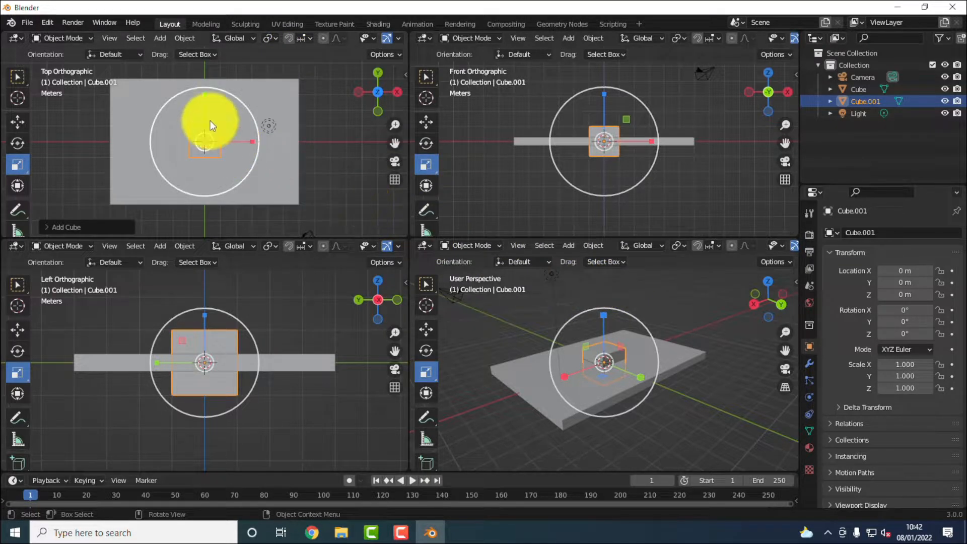
# Step: Scale the new cube into a slender post of about 0.365 in X, 0.382 in Y and 1.66 in Z
pyautogui.moveTo(253, 141); pyautogui.dragTo(211, 130)
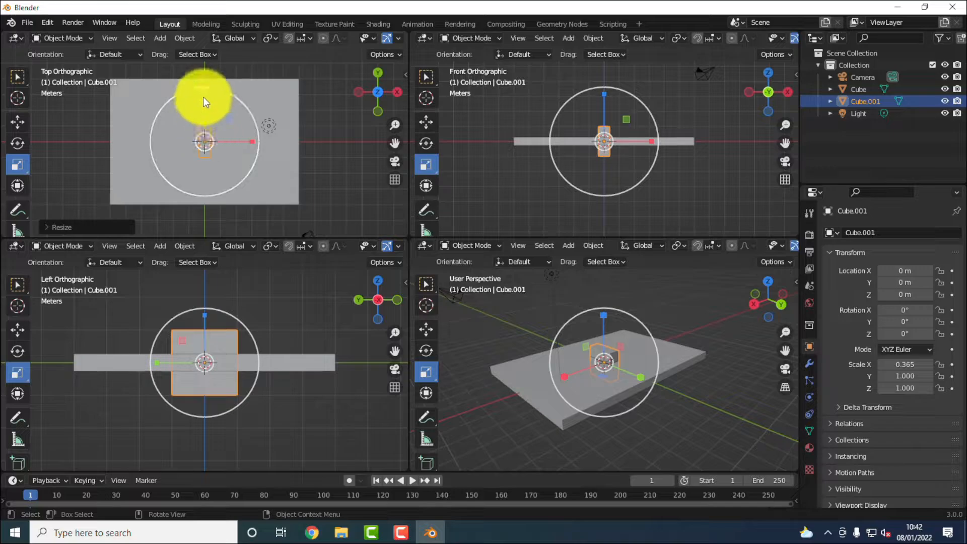
pyautogui.moveTo(205, 95); pyautogui.dragTo(206, 129)
pyautogui.moveTo(205, 310); pyautogui.dragTo(214, 278)
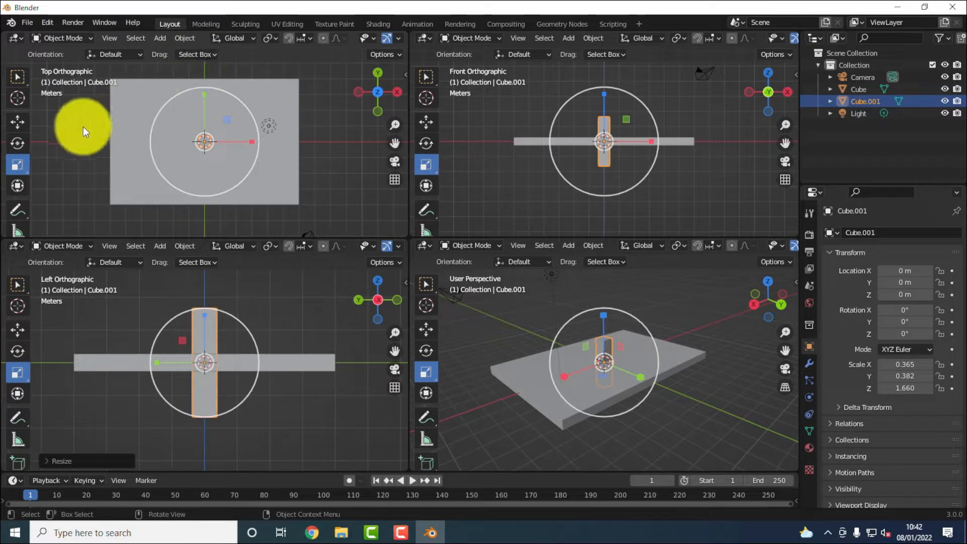
# Step: Move the post in the left view onto the slab near its edge, at about Y 3.2 m and Z 1.65 m
pyautogui.click(23, 120)
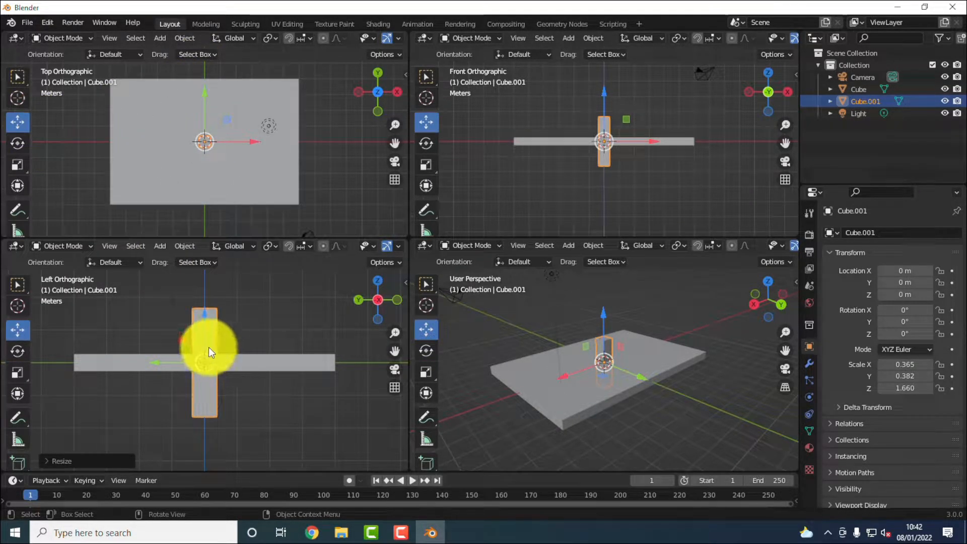
pyautogui.moveTo(208, 346); pyautogui.dragTo(108, 275)
pyautogui.click(214, 286)
pyautogui.scroll(-3, 223, 352)
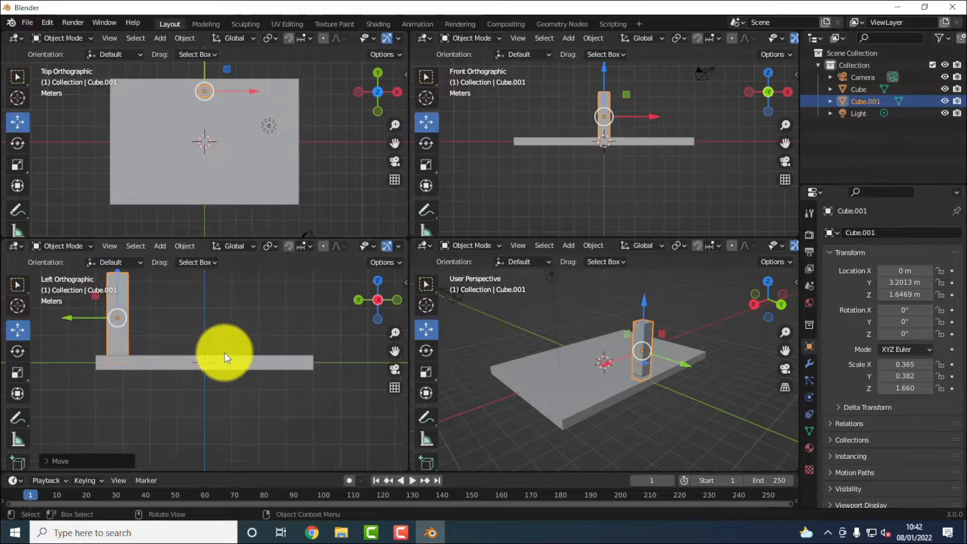
# Step: Raise the flat slab in the left view onto the top of the post, at about Z 3.29 m, then deselect it
pyautogui.click(222, 355)
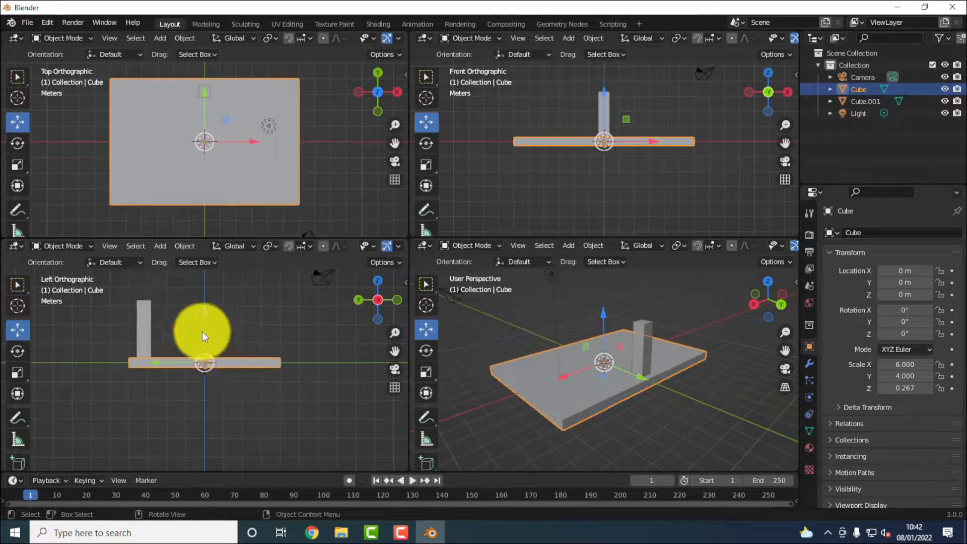
pyautogui.press('g')
pyautogui.press('z')
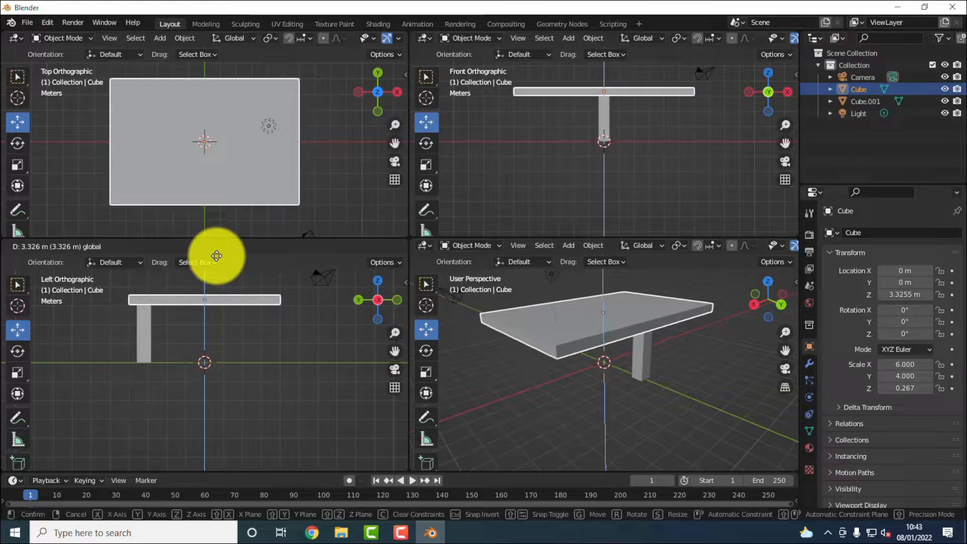
pyautogui.click(219, 256)
pyautogui.click(259, 326)
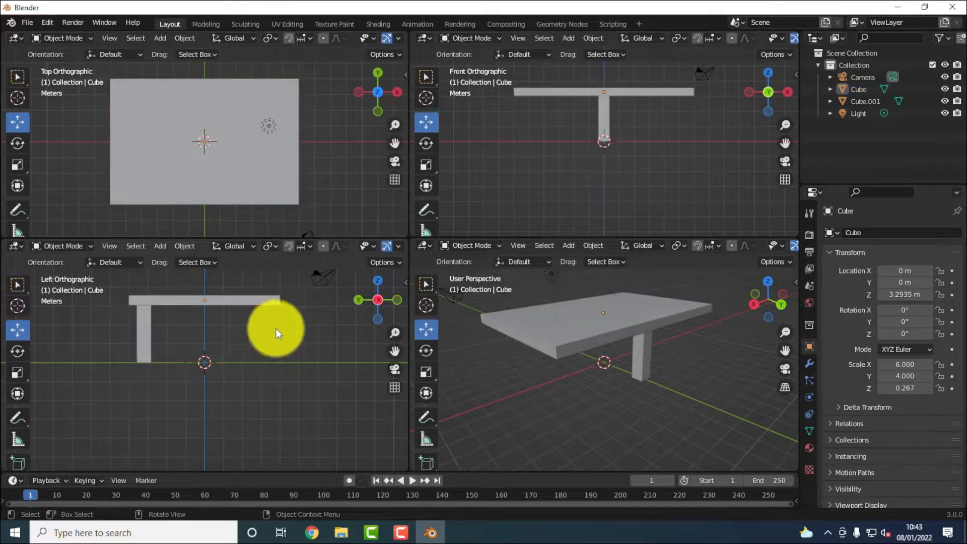
# Step: Move the post along X in the front view to near the tabletop's end, at about X -4.5 m
pyautogui.moveTo(558, 398); pyautogui.dragTo(461, 376, button='middle')
pyautogui.moveTo(582, 415); pyautogui.dragTo(617, 412, button='middle')
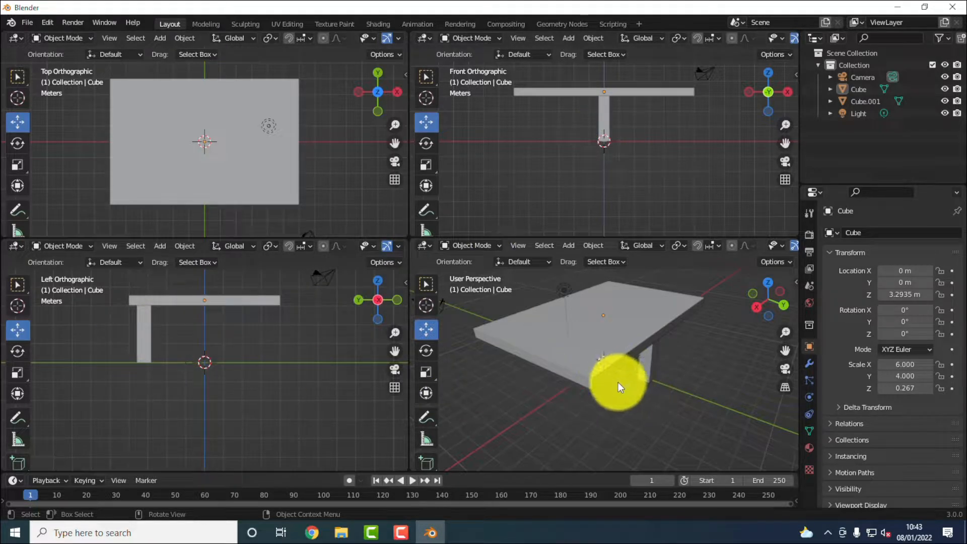
pyautogui.moveTo(640, 391); pyautogui.dragTo(557, 371, button='middle')
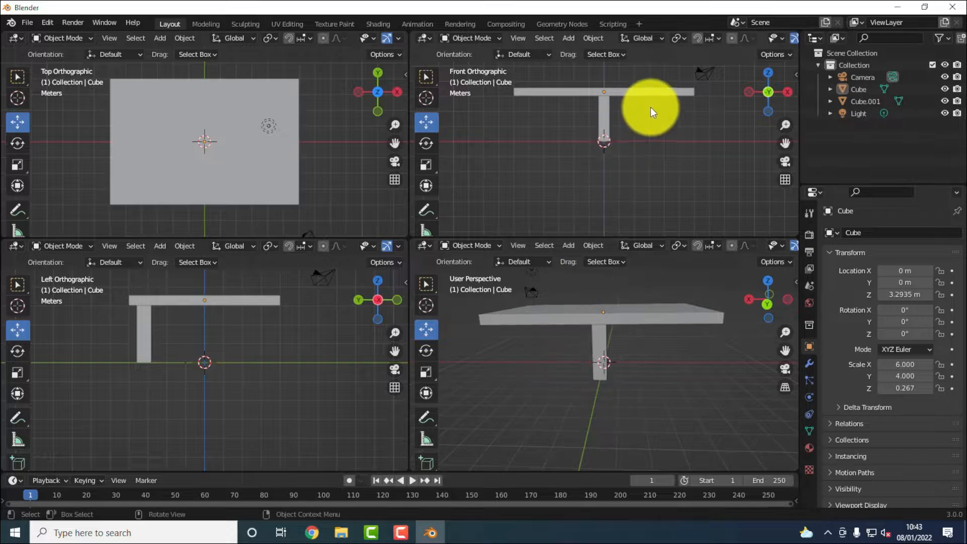
pyautogui.click(610, 112)
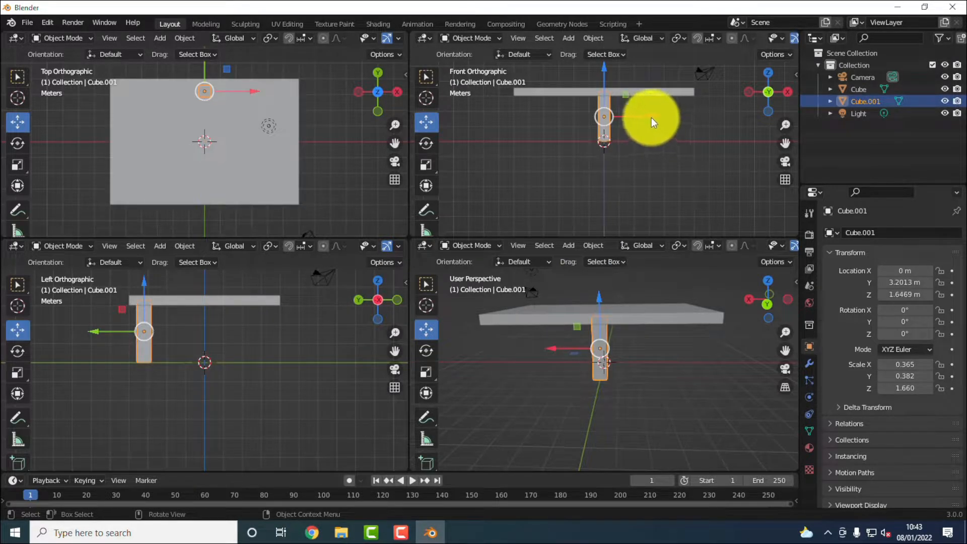
pyautogui.press('g')
pyautogui.press('x')
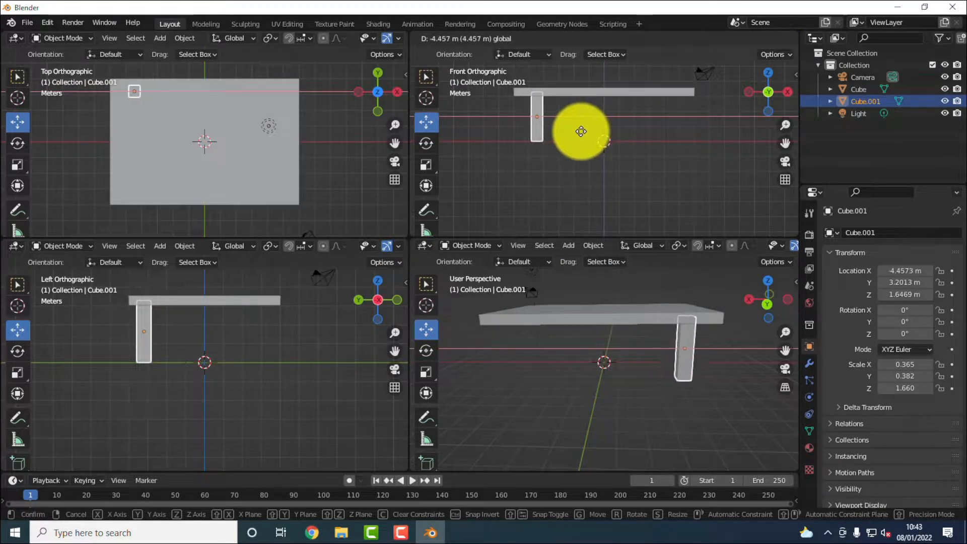
pyautogui.click(581, 132)
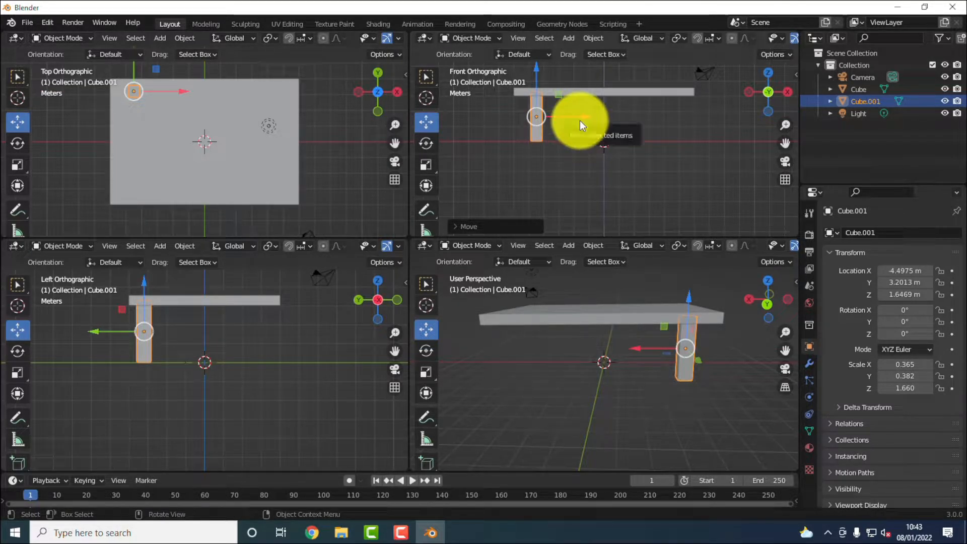
pyautogui.moveTo(583, 116); pyautogui.dragTo(607, 117)
pyautogui.hotkey('ctrl', 'z')
pyautogui.click(566, 170)
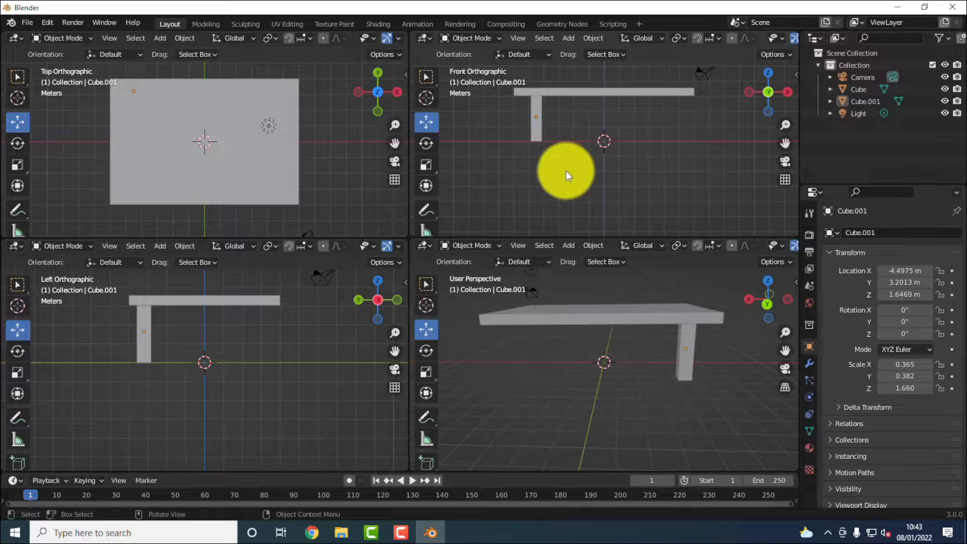
# Step: Duplicate the table leg Cube.001 by copying and pasting it in the scene collection
pyautogui.click(869, 101)
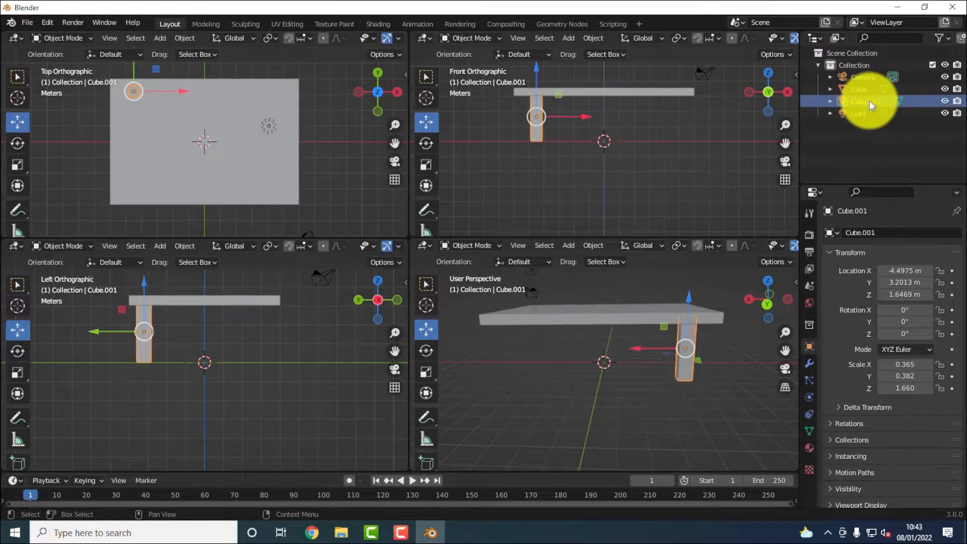
pyautogui.rightClick(870, 101)
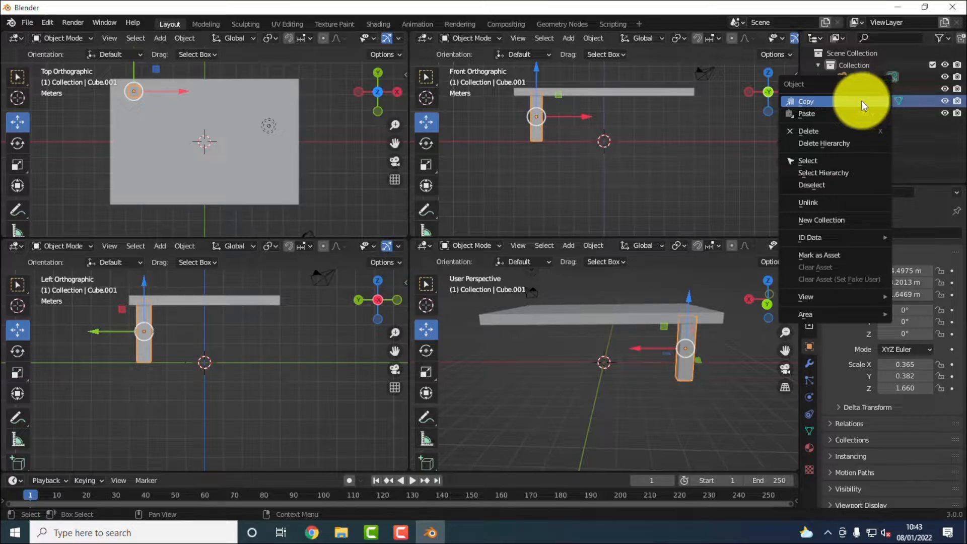
pyautogui.click(861, 101)
pyautogui.rightClick(867, 101)
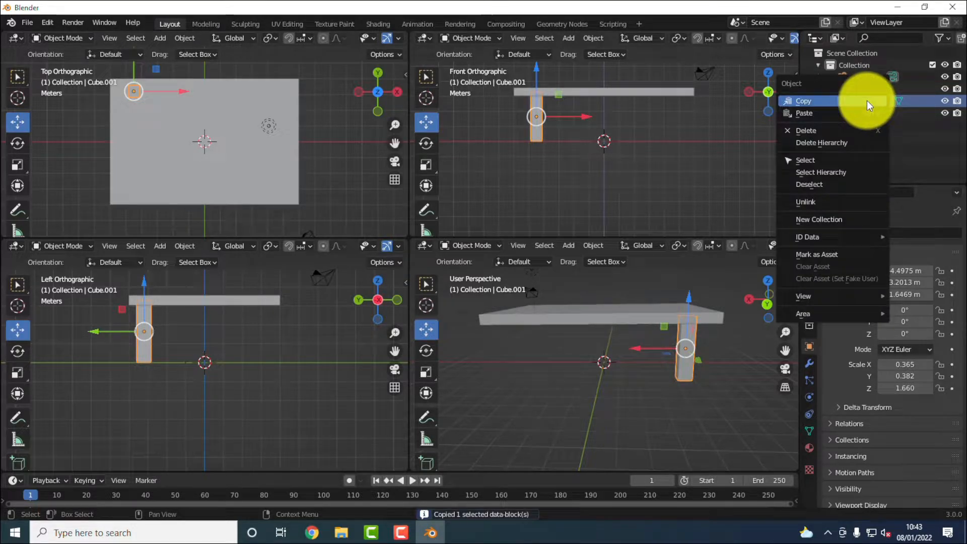
pyautogui.click(836, 111)
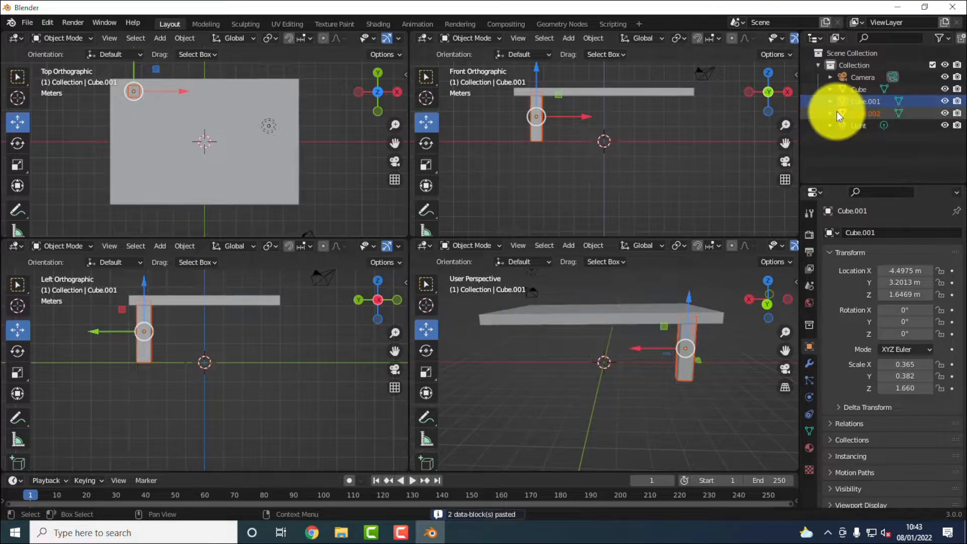
# Step: Move the duplicated leg along X to the opposite end of the tabletop, at about X 5.06 m, then deselect it
pyautogui.click(877, 115)
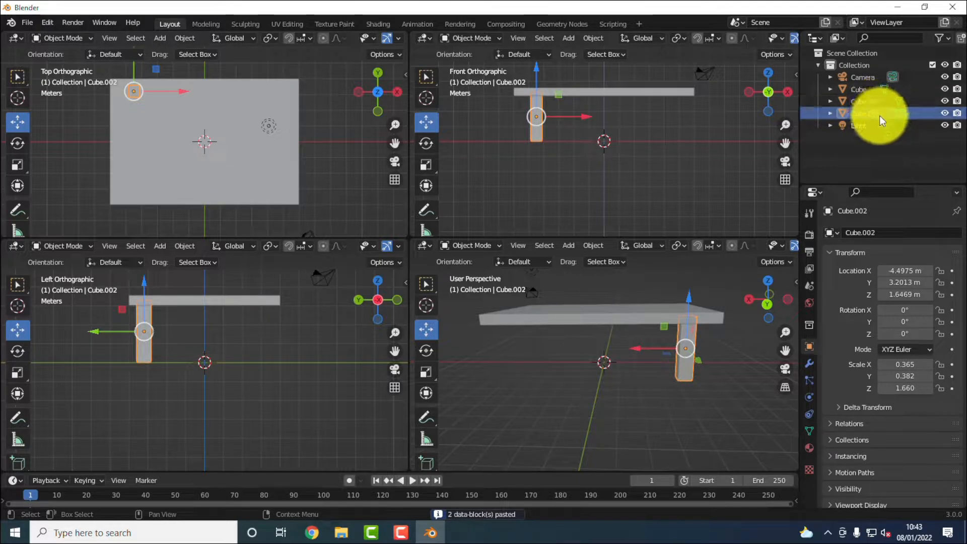
pyautogui.rightClick(864, 110)
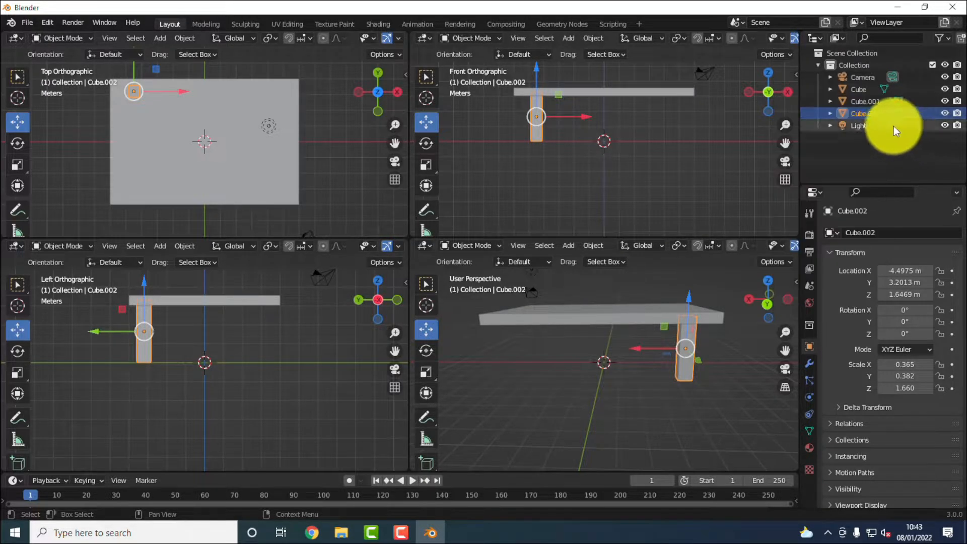
pyautogui.click(865, 101)
pyautogui.click(870, 111)
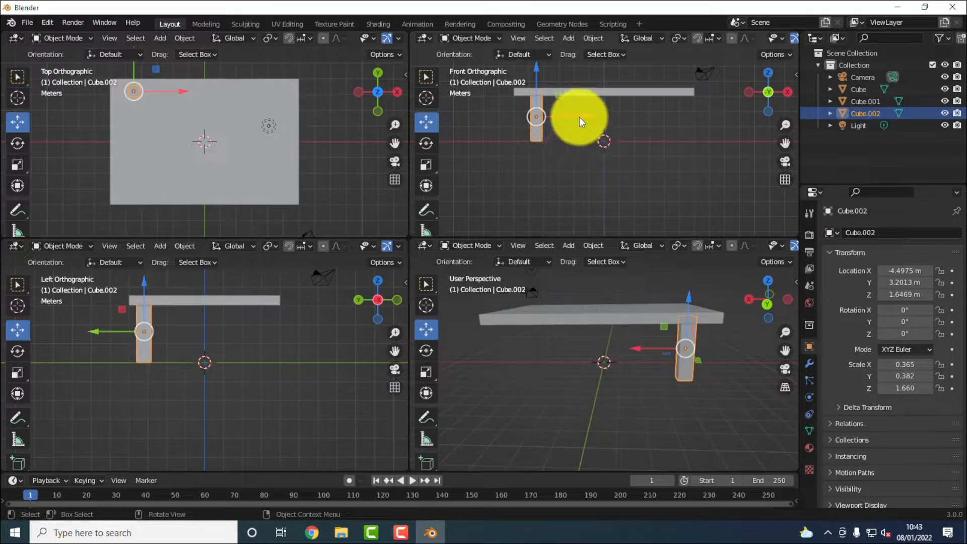
pyautogui.press('g')
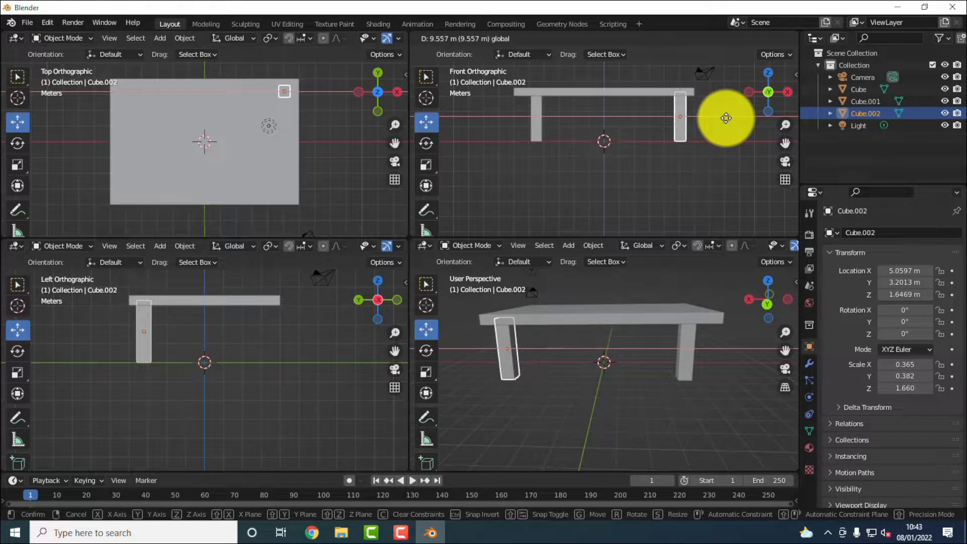
pyautogui.click(726, 118)
pyautogui.click(704, 197)
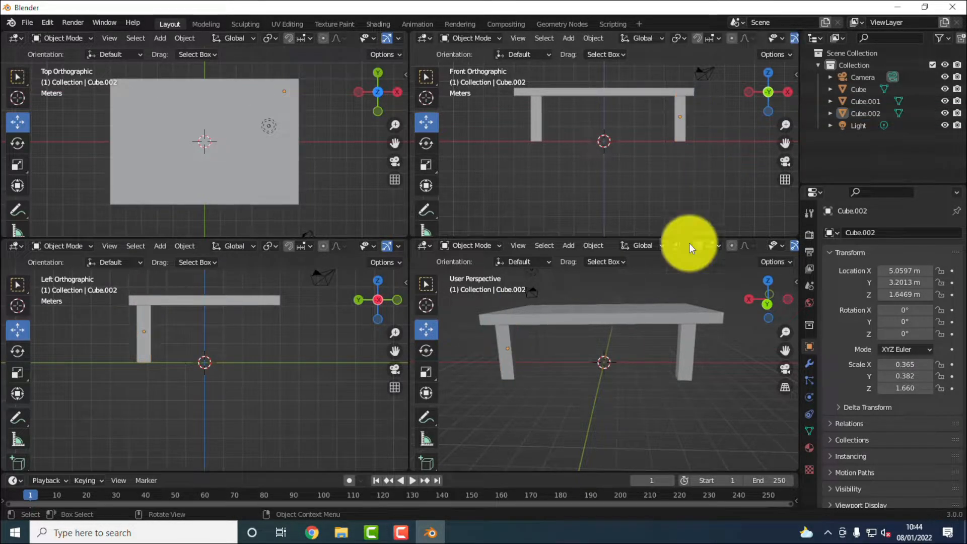
pyautogui.moveTo(654, 410); pyautogui.dragTo(727, 417, button='middle')
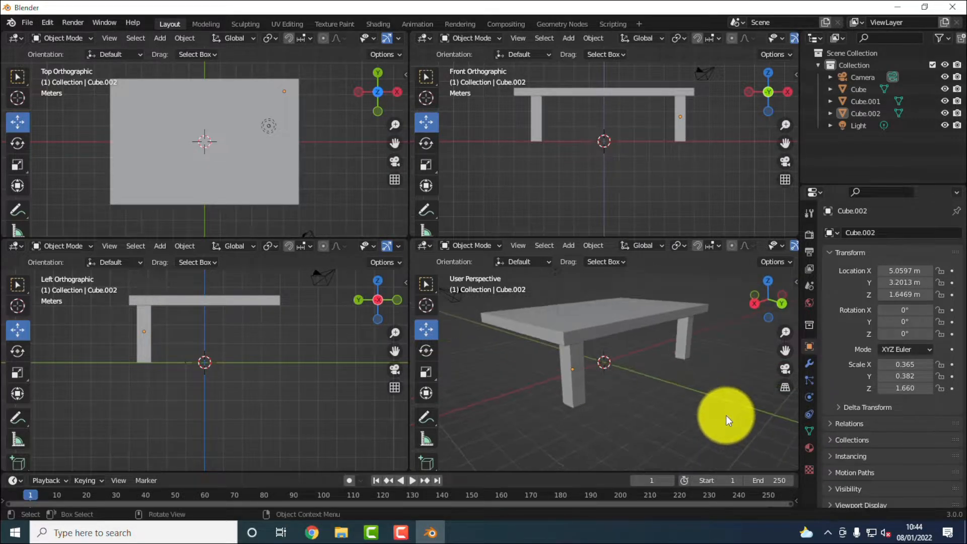
pyautogui.click(877, 101)
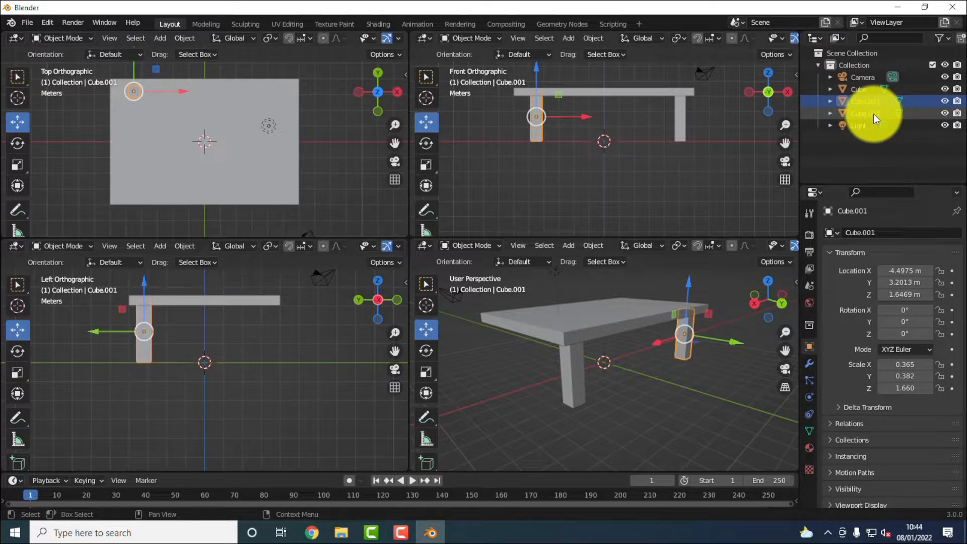
pyautogui.click(874, 113)
pyautogui.click(874, 99)
pyautogui.keyDown('ctrl'); pyautogui.click(878, 112); pyautogui.keyUp('ctrl')
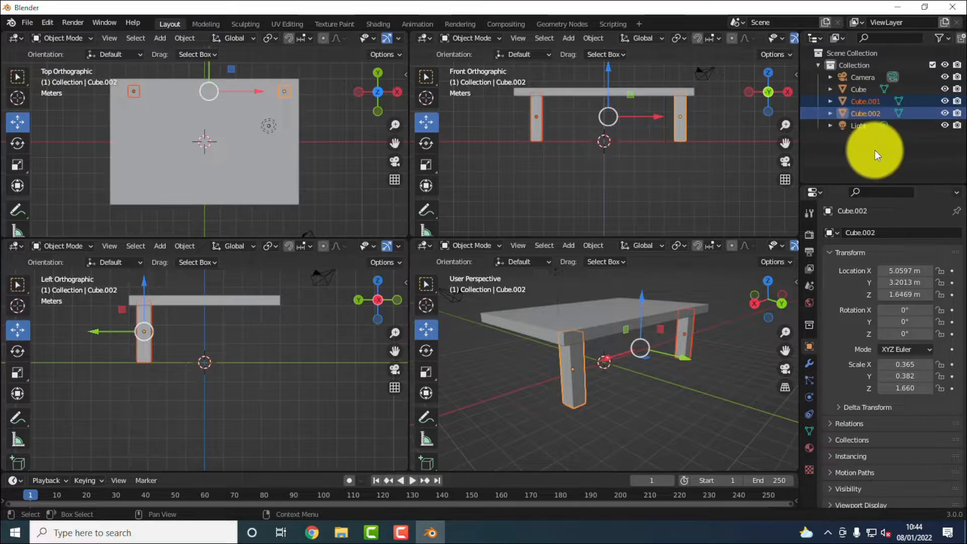
pyautogui.click(875, 149)
# Step: Select both legs, Cube.001 and Cube.002, together and paste a copy of the pair into the scene
pyautogui.click(867, 101)
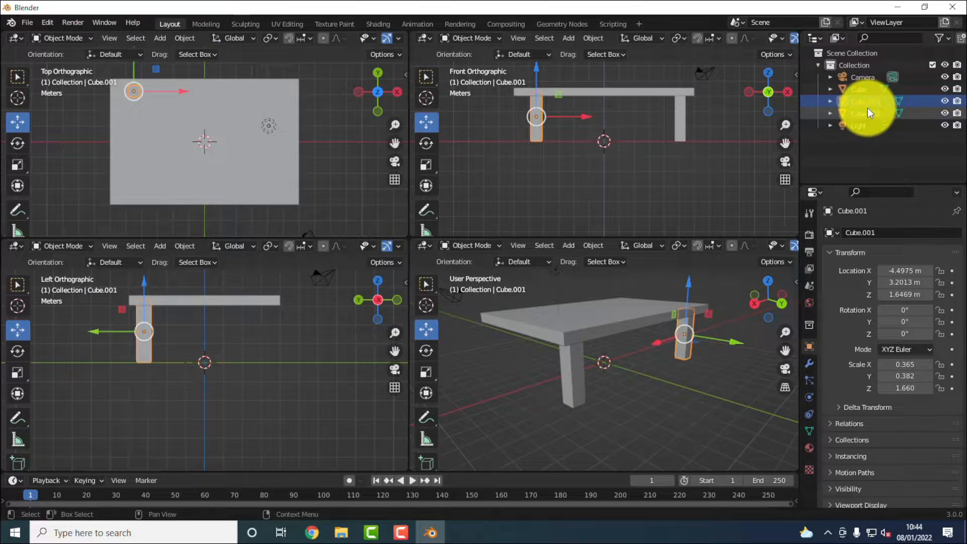
pyautogui.keyDown('ctrl'); pyautogui.click(870, 110); pyautogui.keyUp('ctrl')
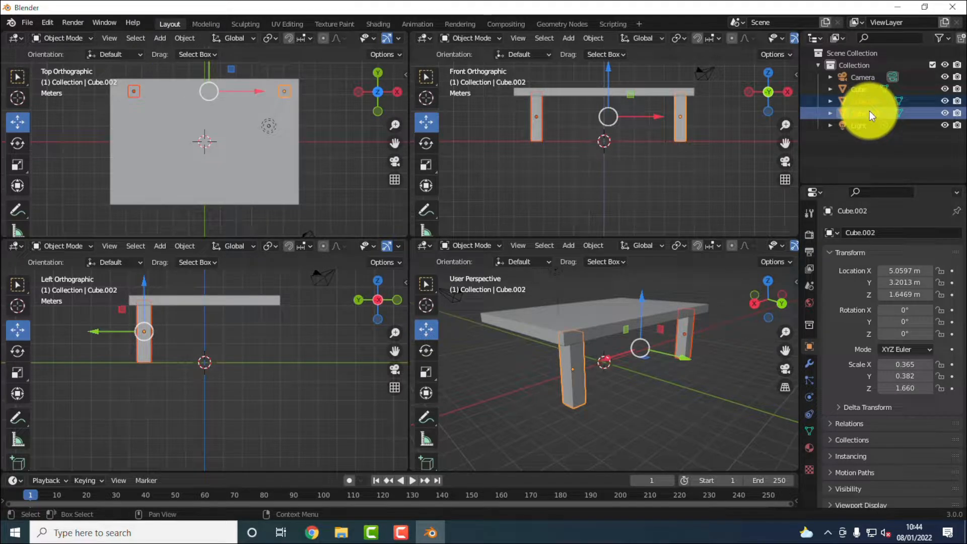
pyautogui.rightClick(869, 111)
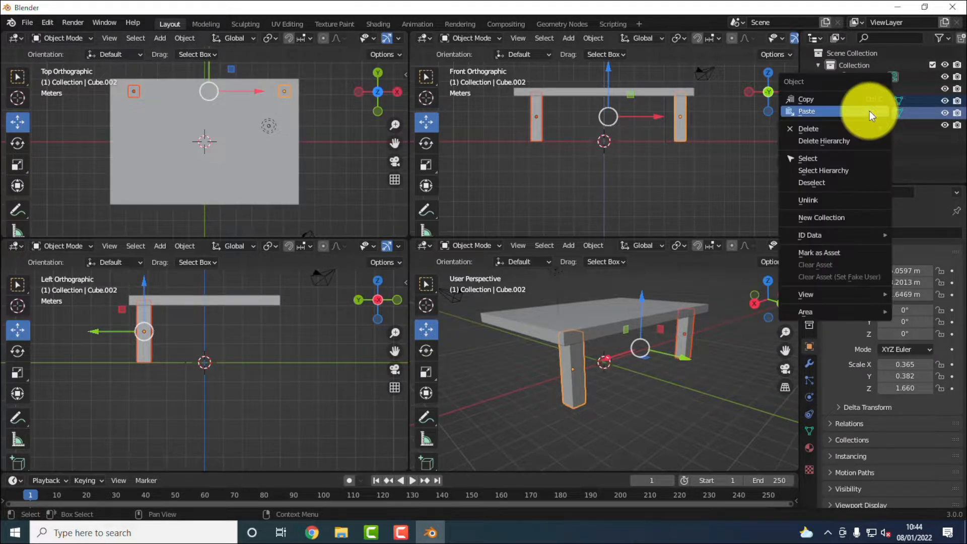
pyautogui.click(814, 95)
pyautogui.click(863, 156)
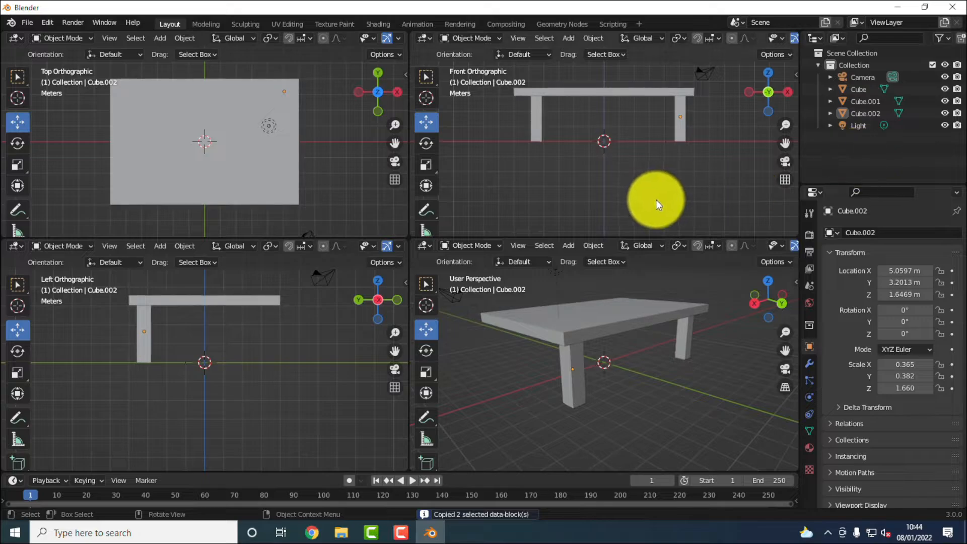
pyautogui.rightClick(654, 179)
pyautogui.rightClick(868, 156)
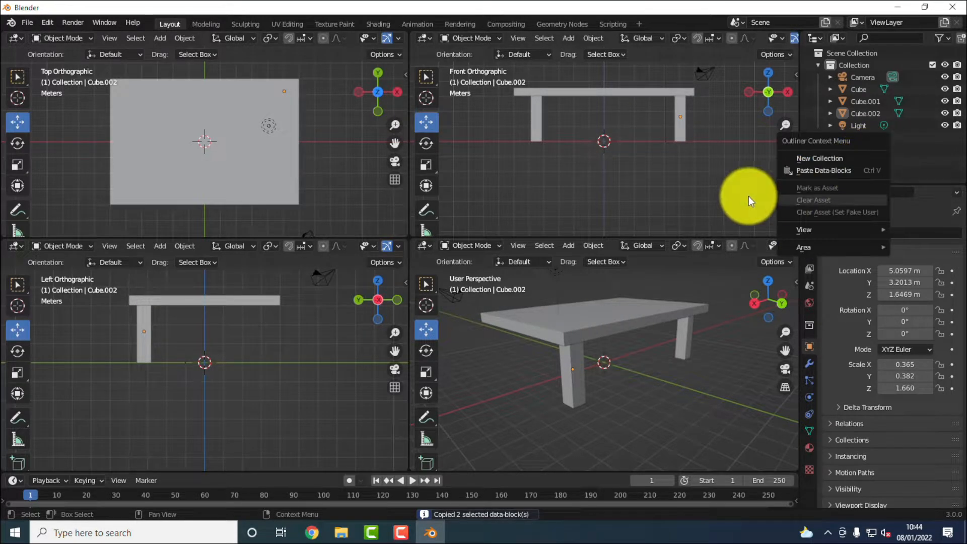
pyautogui.hotkey('ctrl', 'v')
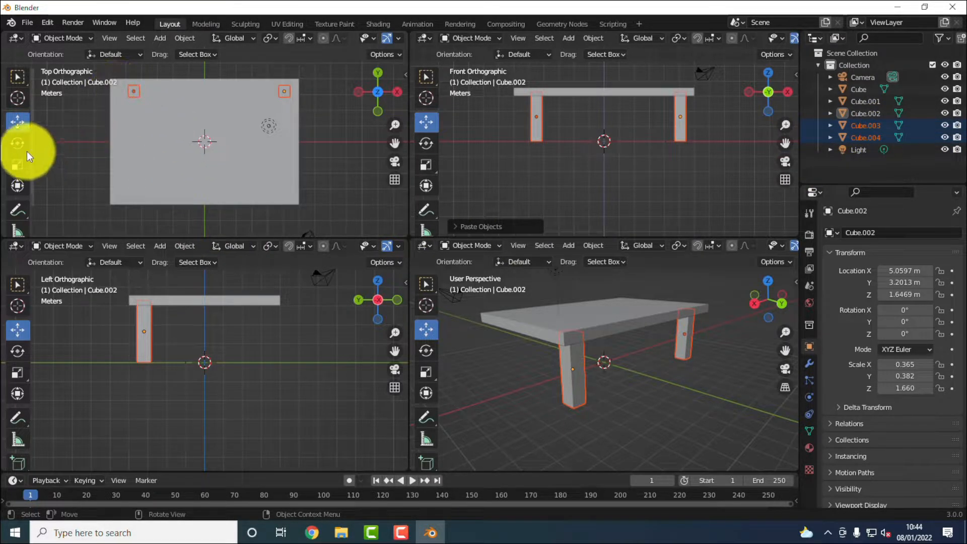
# Step: Move the two pasted legs along Y in the top view to the opposite long edge, at about Y -3.25 m, then deselect them
pyautogui.click(19, 122)
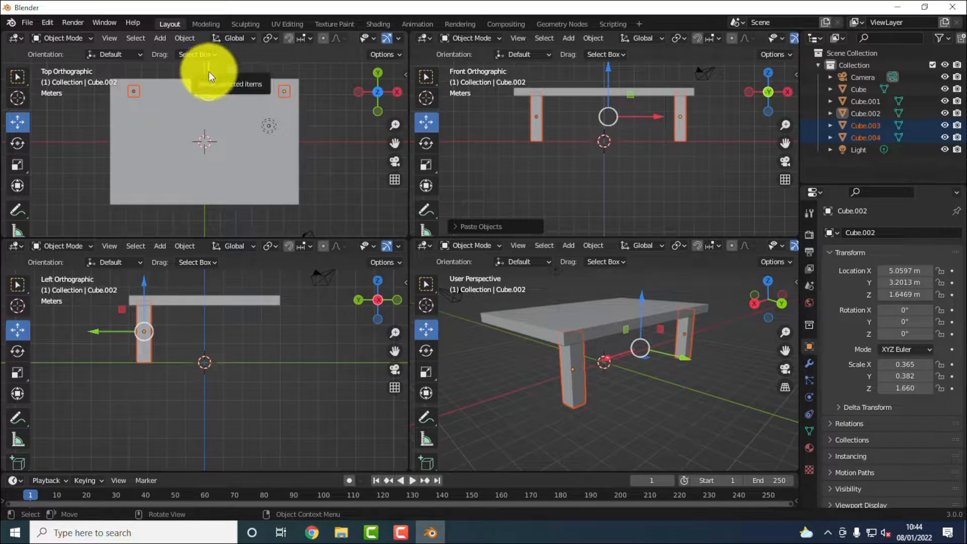
pyautogui.moveTo(209, 73); pyautogui.dragTo(207, 173)
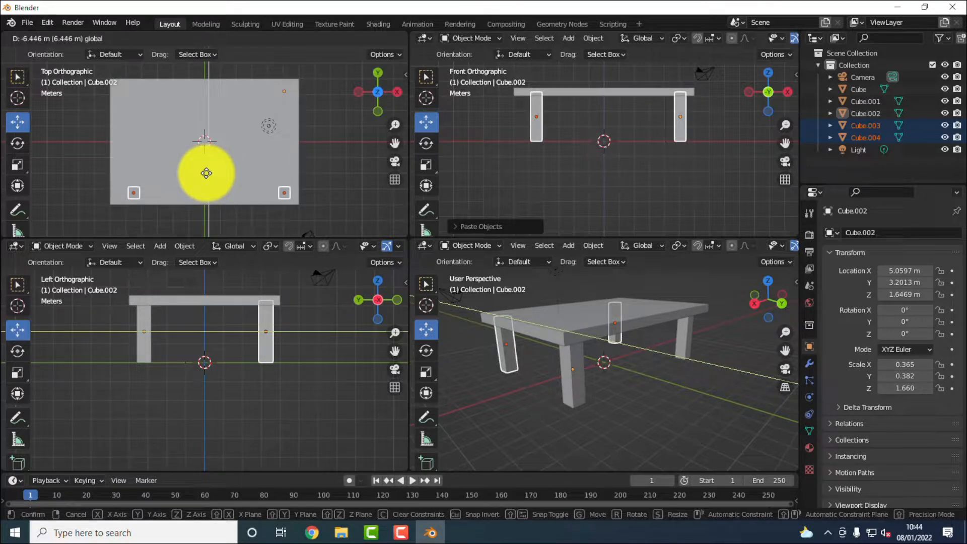
pyautogui.moveTo(207, 173); pyautogui.dragTo(207, 173)
pyautogui.click(327, 182)
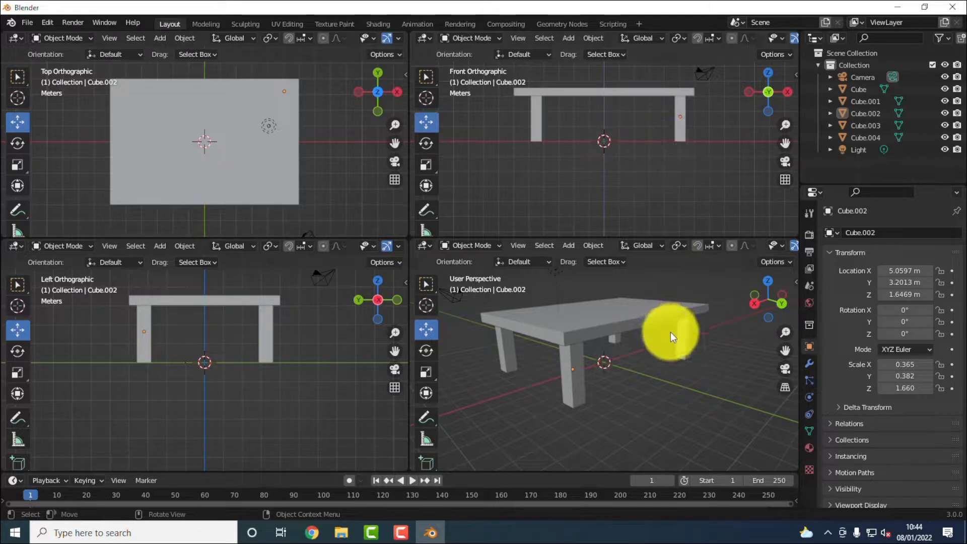
# Step: Check the four table legs by selecting them together and individually in the left and front views, then clear the selection
pyautogui.moveTo(674, 410); pyautogui.dragTo(724, 398, button='middle')
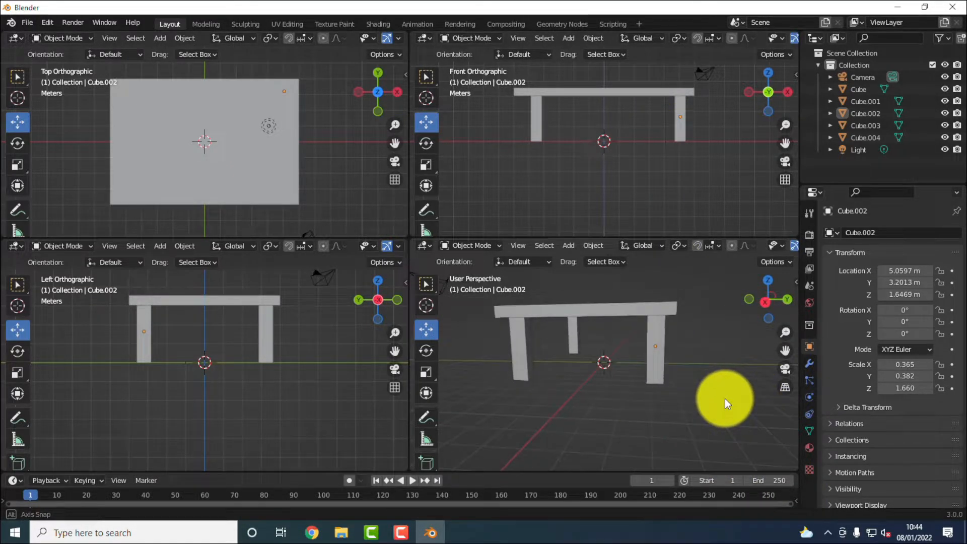
pyautogui.moveTo(115, 327); pyautogui.dragTo(302, 356)
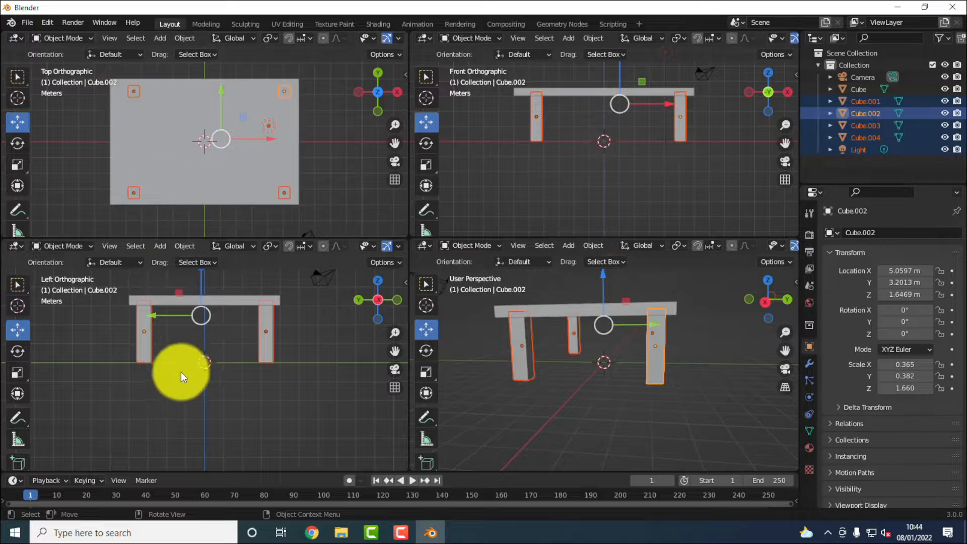
pyautogui.click(184, 392)
pyautogui.click(154, 337)
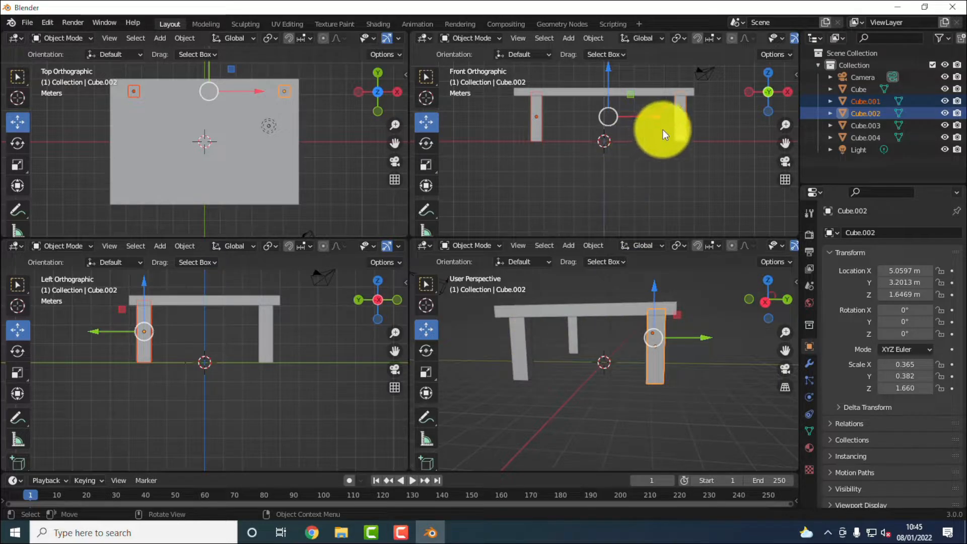
pyautogui.click(660, 150)
pyautogui.click(540, 118)
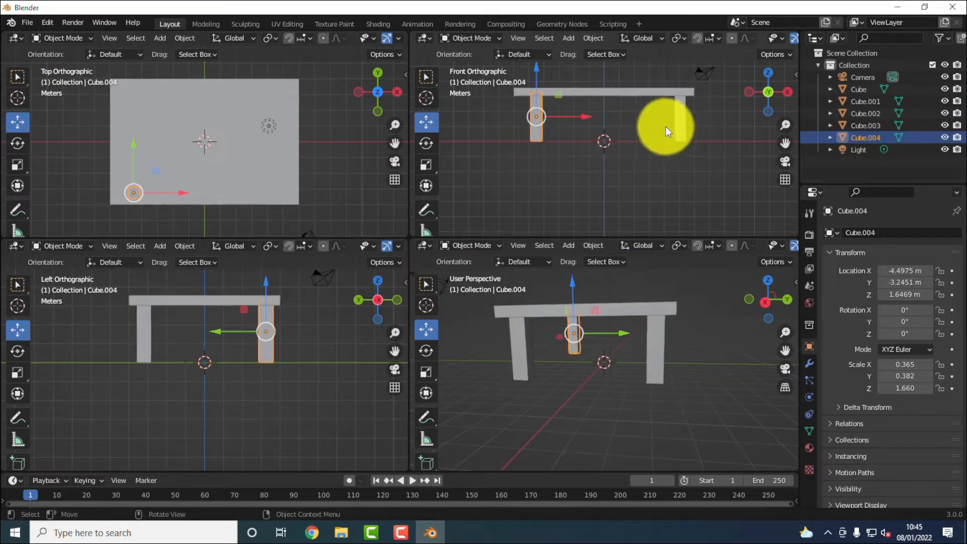
pyautogui.click(678, 126)
pyautogui.click(543, 153)
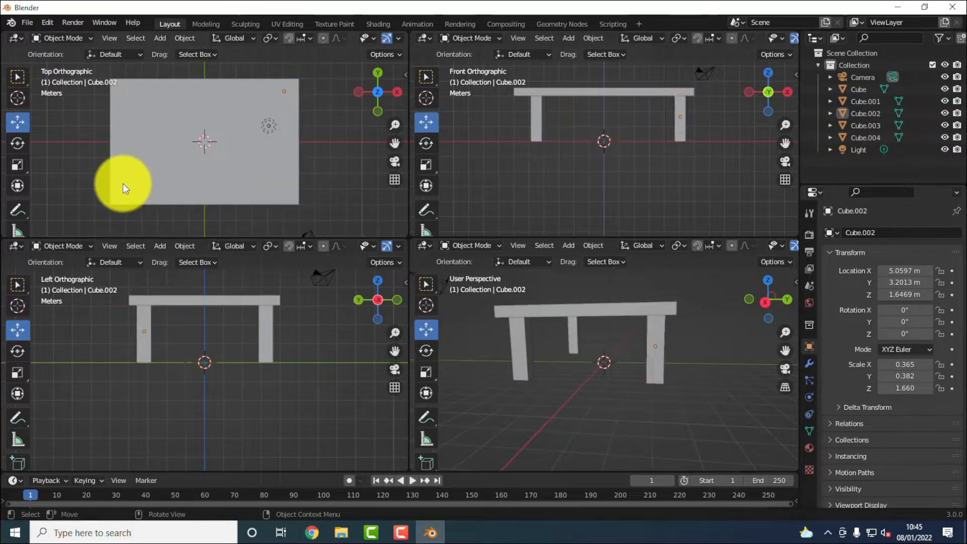
# Step: Move the leg Cube.001 along X closer to the tabletop's end, to about X -5.03 m, then deselect it
pyautogui.click(141, 189)
pyautogui.click(143, 325)
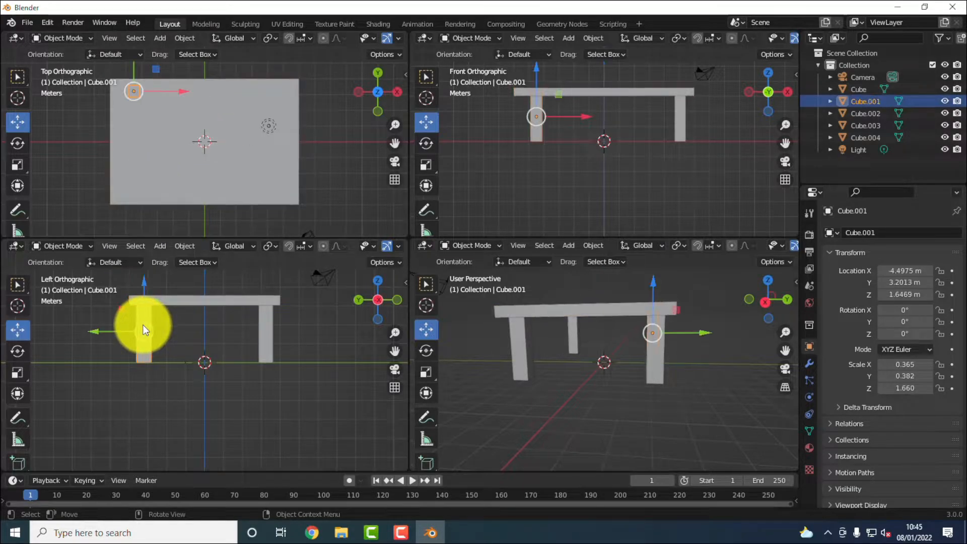
pyautogui.press('g')
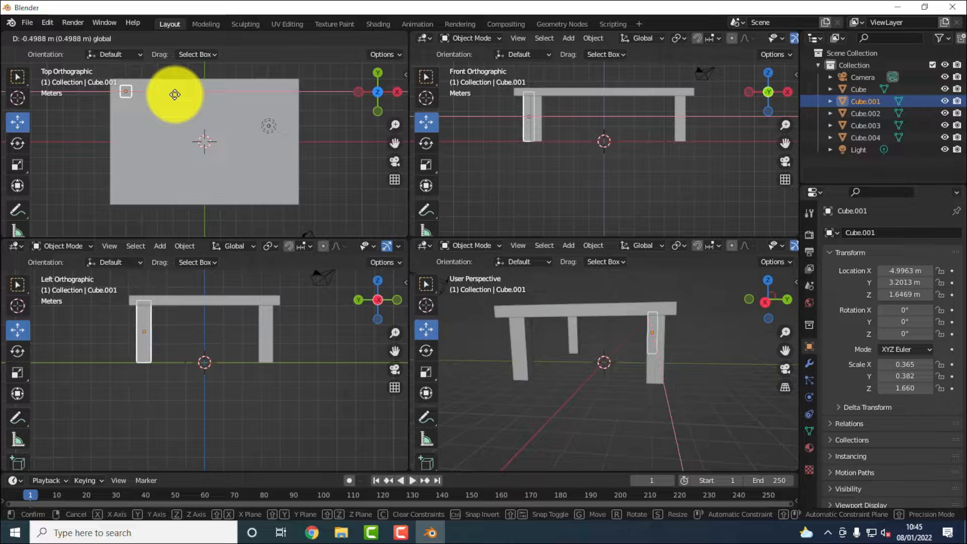
pyautogui.click(175, 94)
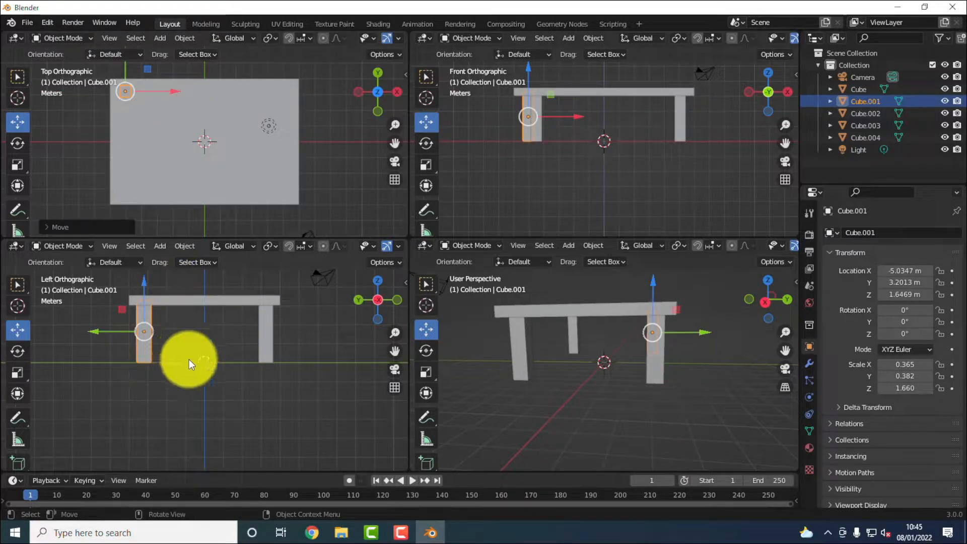
pyautogui.click(256, 392)
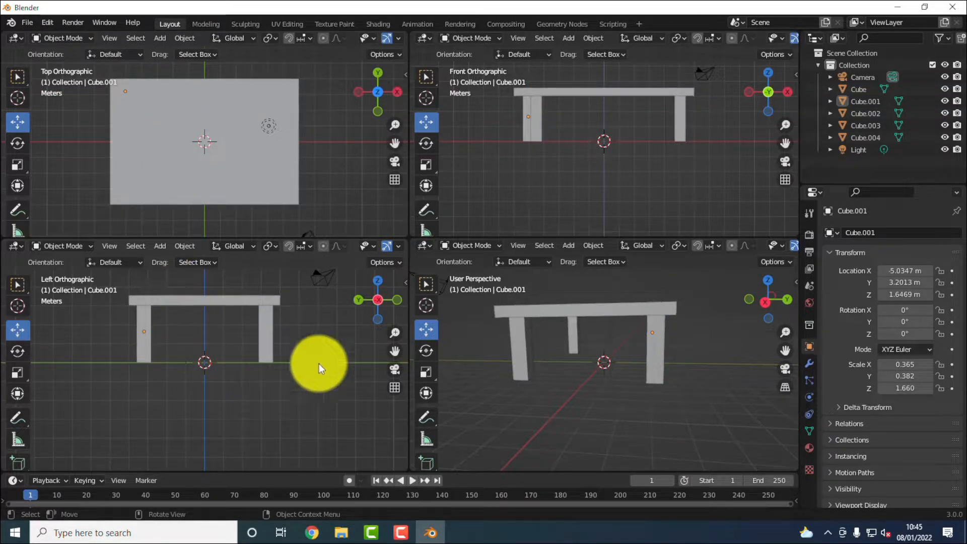
# Step: Move the leg Cube.004 along X in the front view to line up with Cube.001, at about X -5.02 m, then clear the selection
pyautogui.click(536, 130)
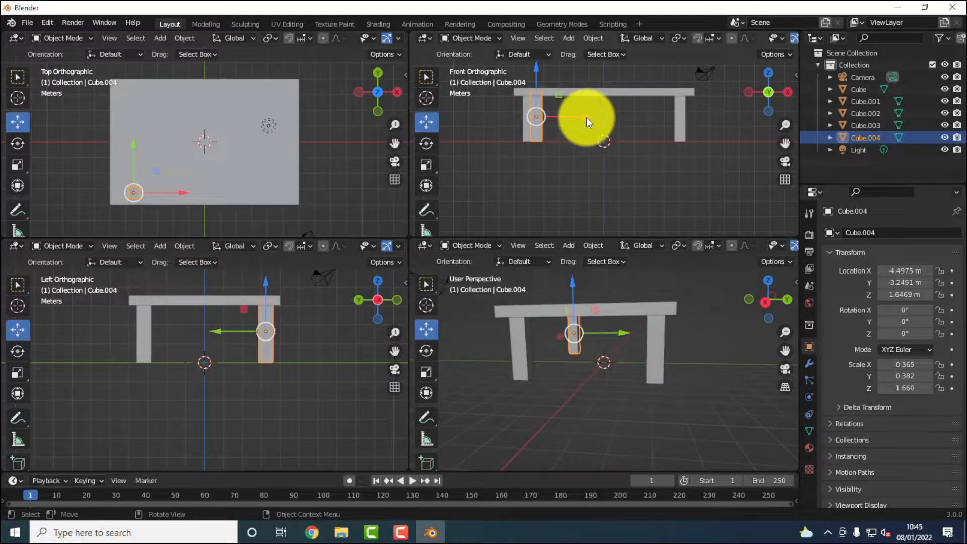
pyautogui.moveTo(587, 117); pyautogui.dragTo(574, 119)
pyautogui.click(664, 120)
pyautogui.moveTo(664, 120); pyautogui.dragTo(712, 151)
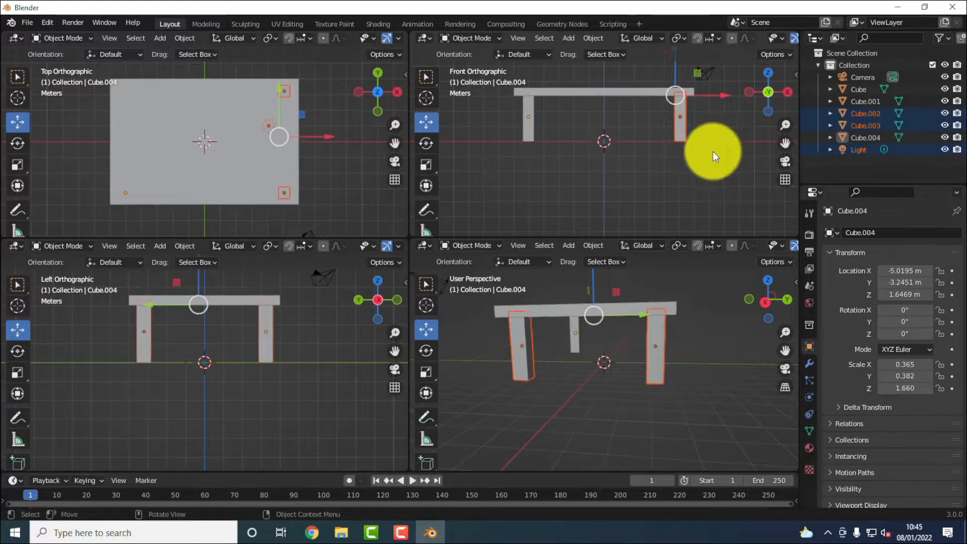
pyautogui.click(706, 164)
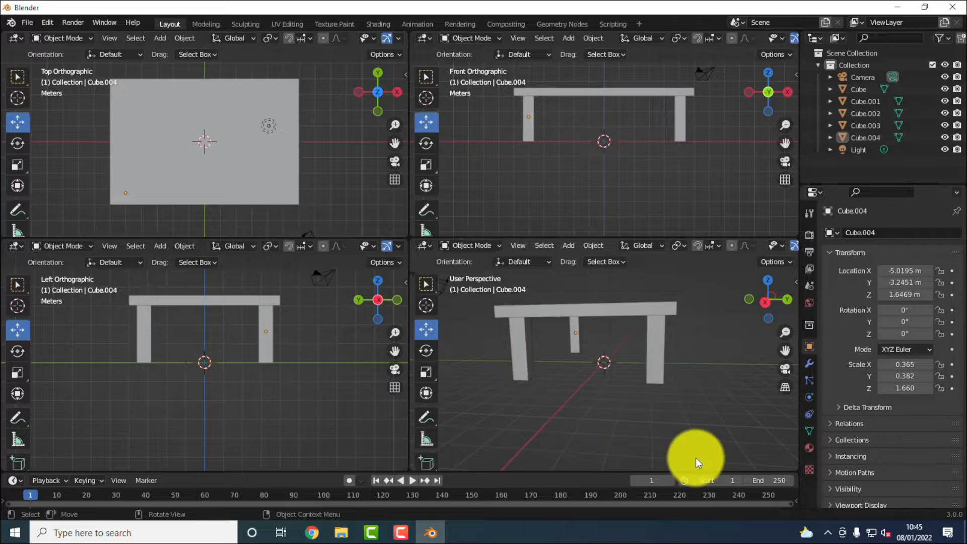
# Step: Duplicate the leg Cube.004 and move the copy along Y midway between the two end legs, at about Y -0.015 m
pyautogui.moveTo(692, 418); pyautogui.dragTo(628, 434, button='middle')
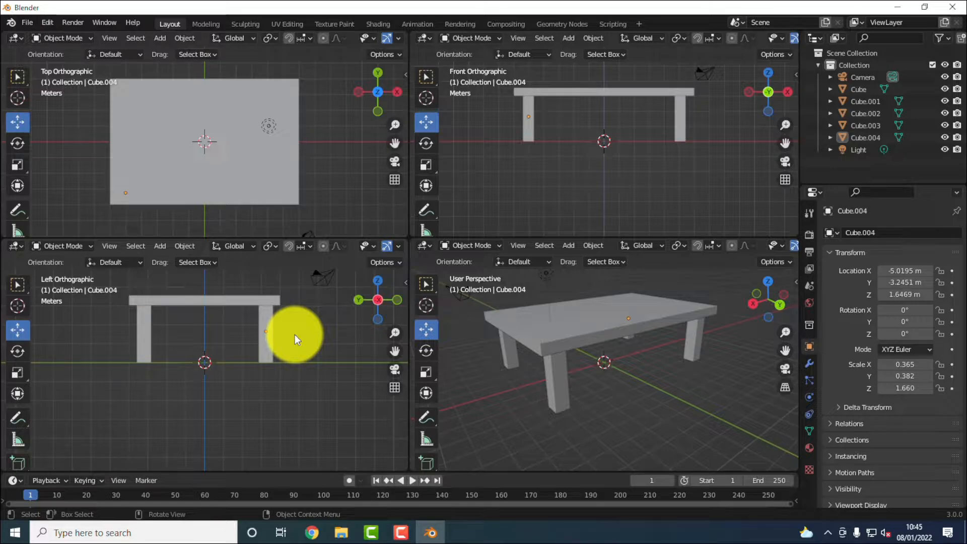
pyautogui.click(265, 339)
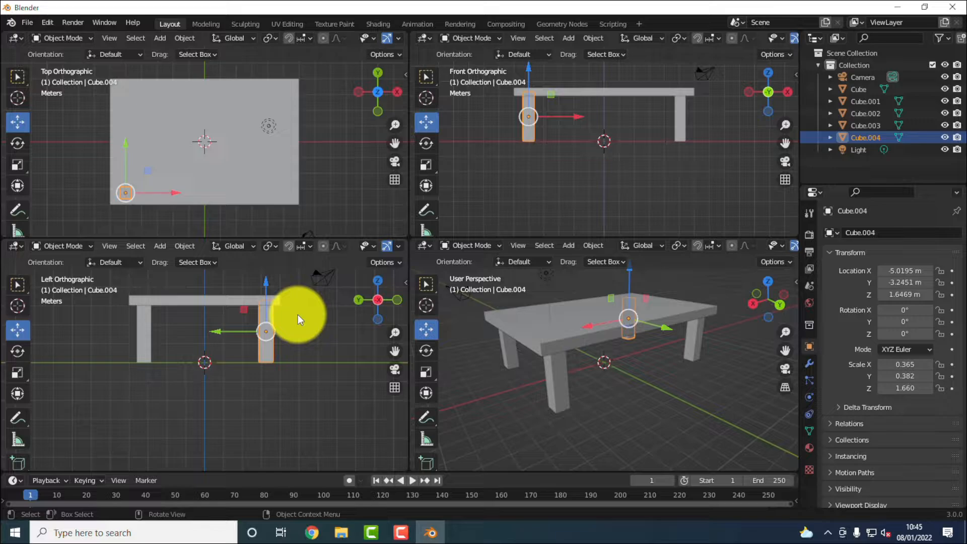
pyautogui.hotkey('ctrl', 'c')
pyautogui.hotkey('ctrl', 'v')
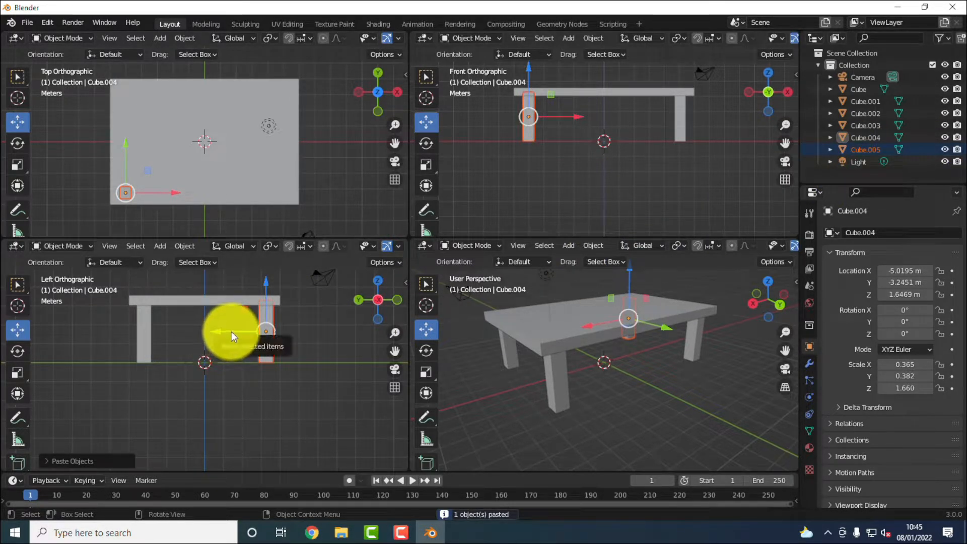
pyautogui.click(265, 344)
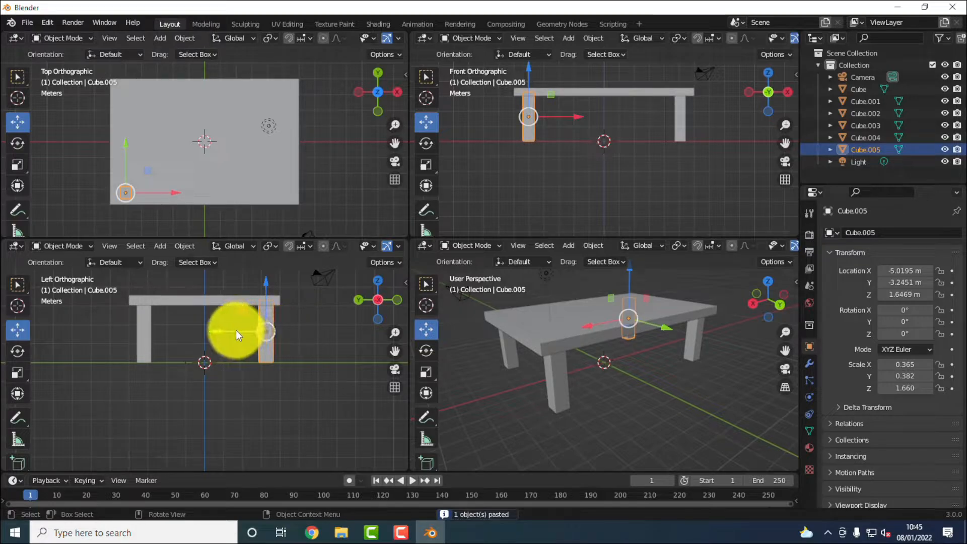
pyautogui.moveTo(236, 330); pyautogui.dragTo(172, 340)
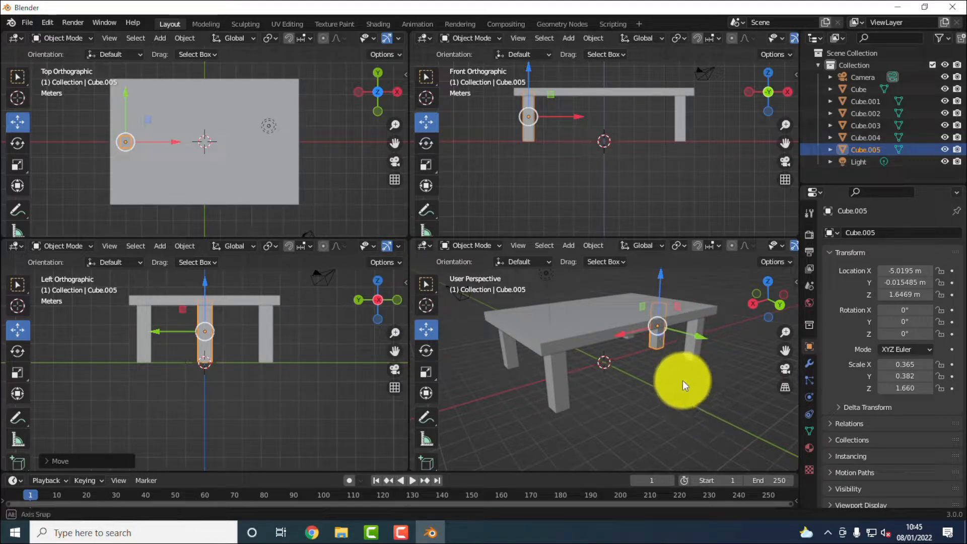
# Step: Place the 3D cursor at the centre of the middle leg copy in the left view
pyautogui.moveTo(682, 380); pyautogui.dragTo(518, 370, button='middle')
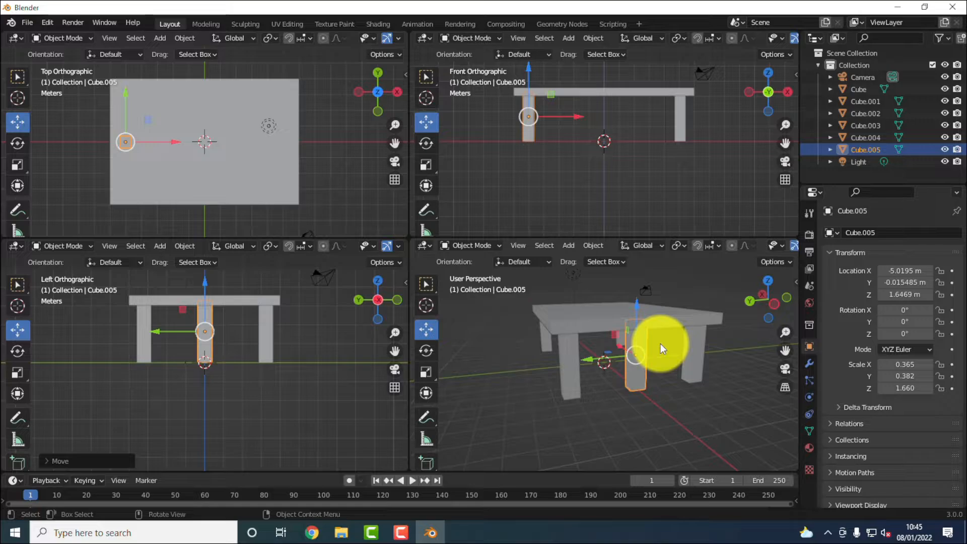
pyautogui.click(18, 100)
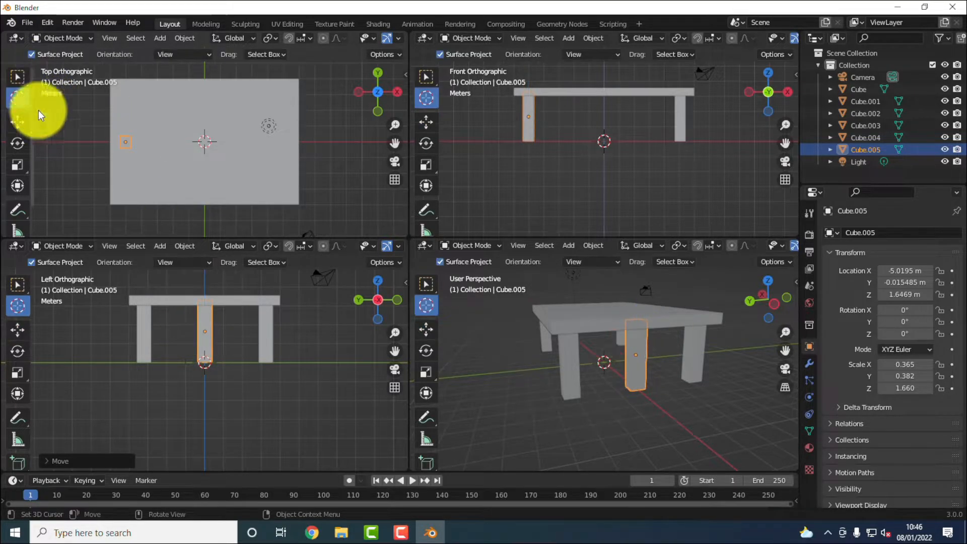
pyautogui.click(210, 325)
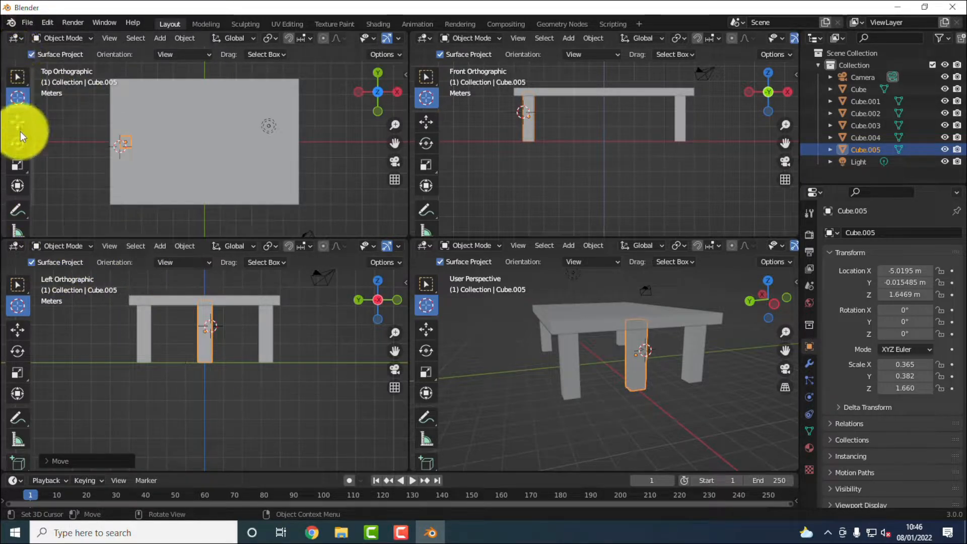
pyautogui.click(14, 144)
pyautogui.click(225, 370)
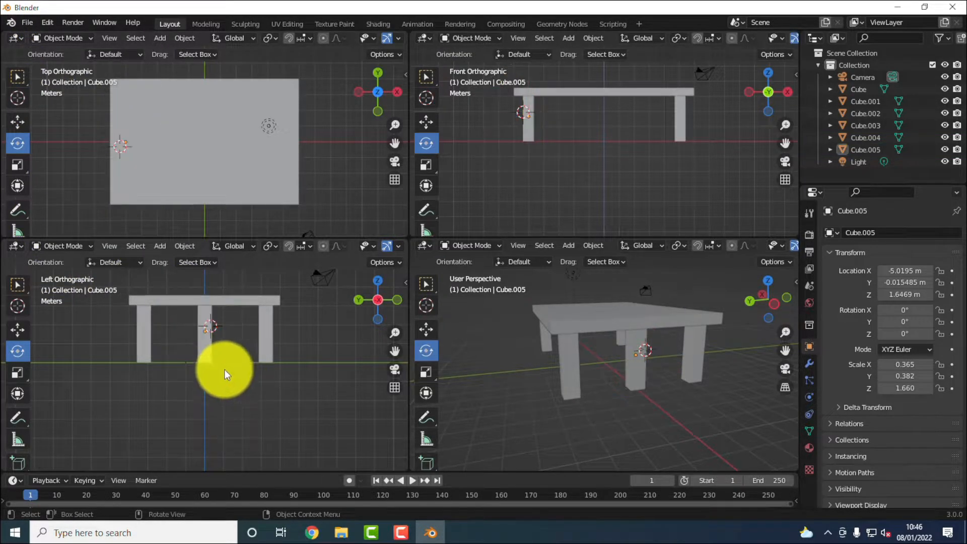
pyautogui.click(205, 335)
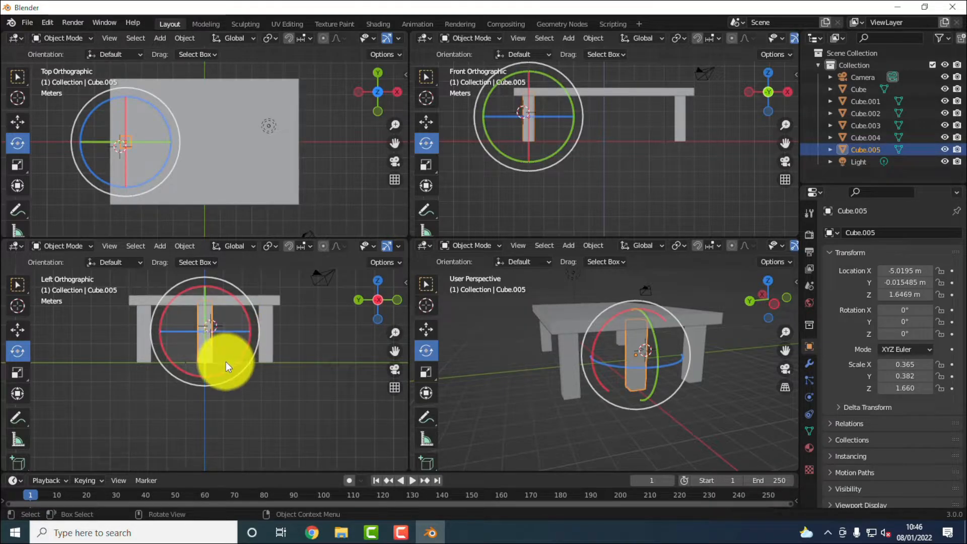
pyautogui.click(206, 332)
# Step: Rotate the middle leg copy about X so it lies horizontally, and set its X rotation to exactly 90°
pyautogui.click(18, 143)
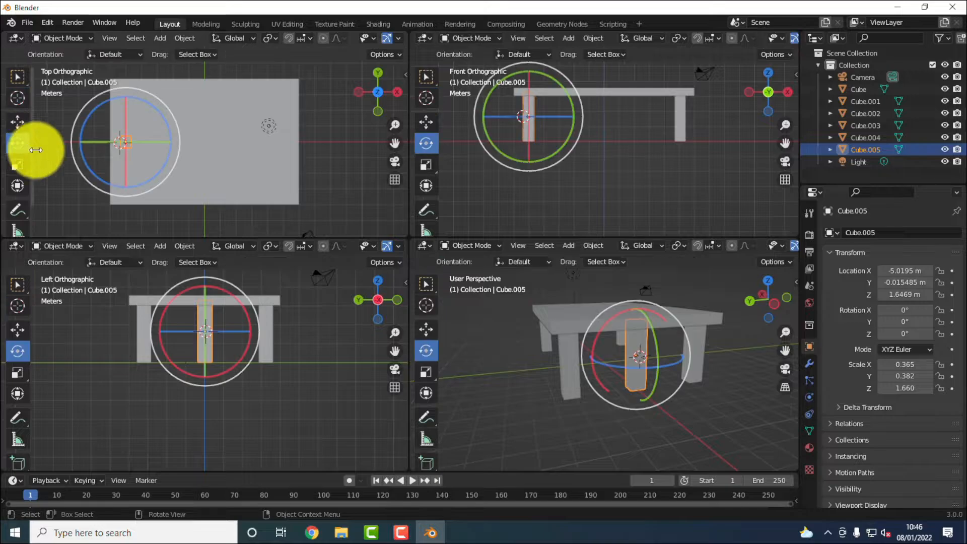
pyautogui.moveTo(238, 301); pyautogui.dragTo(256, 317)
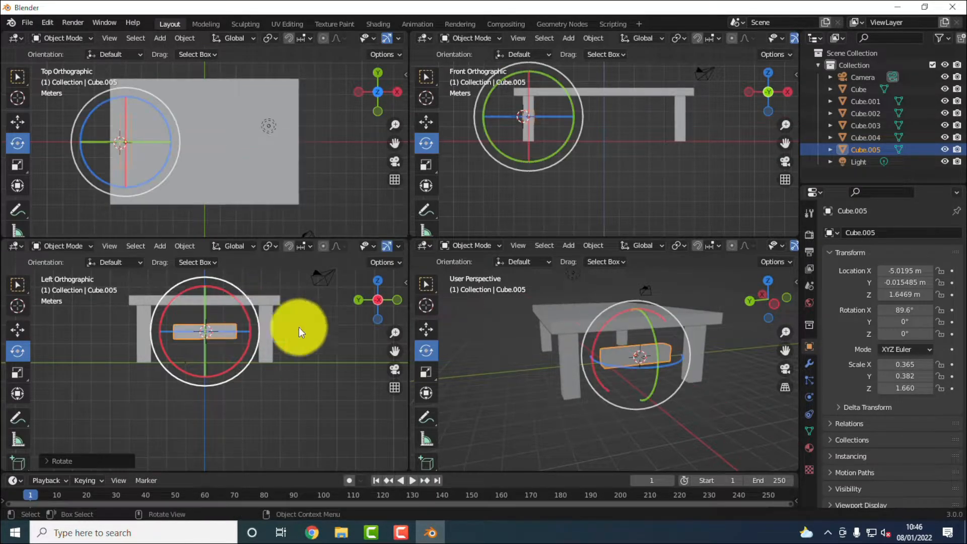
pyautogui.click(914, 310)
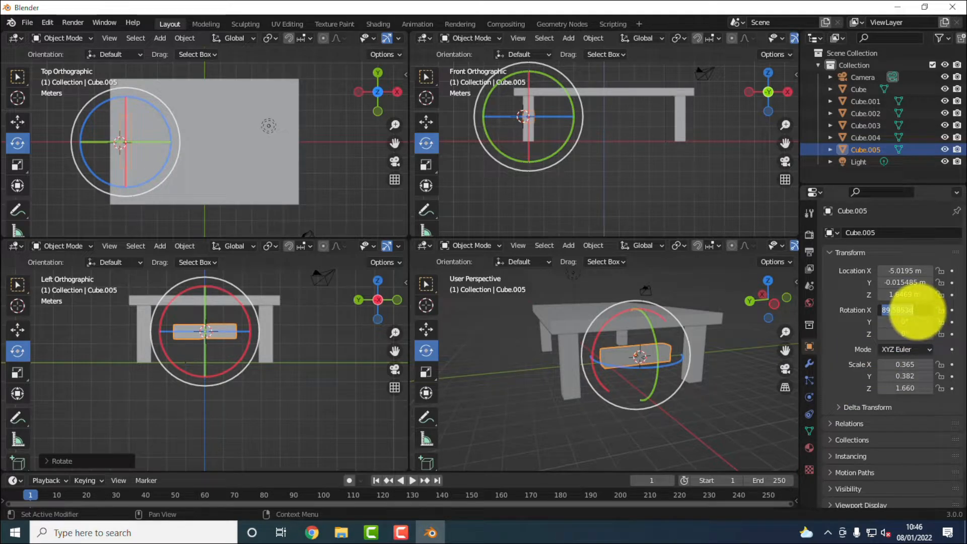
pyautogui.write('90')
pyautogui.press('Return')
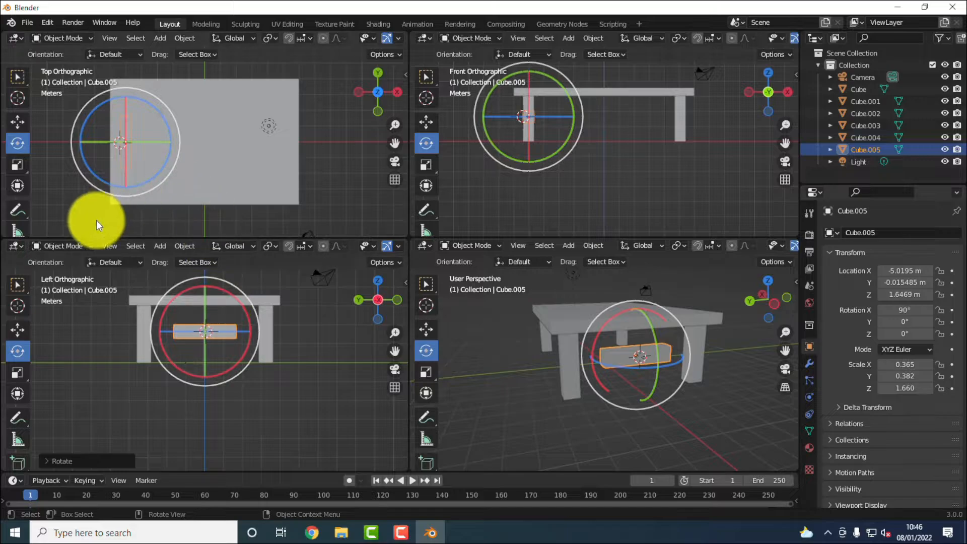
# Step: Scale the horizontal bar to span both end legs, about 3.370 in Z, and thin it to about 0.156 in X, then deselect it
pyautogui.click(15, 170)
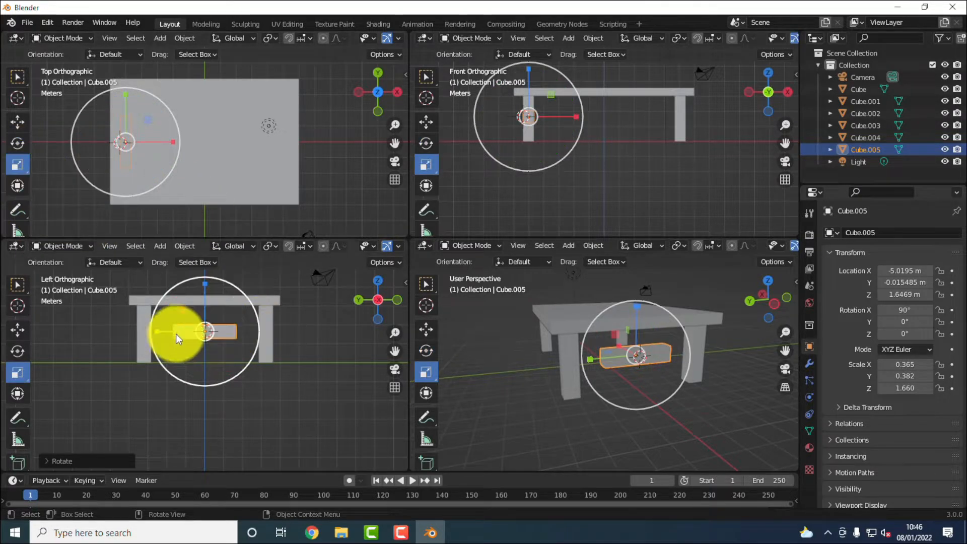
pyautogui.moveTo(167, 333); pyautogui.dragTo(122, 334)
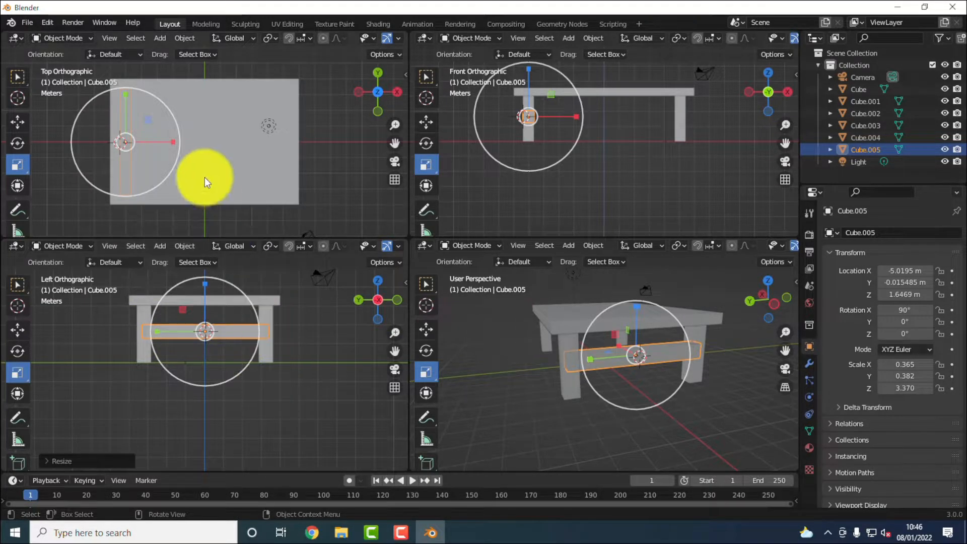
pyautogui.moveTo(172, 142); pyautogui.dragTo(137, 143)
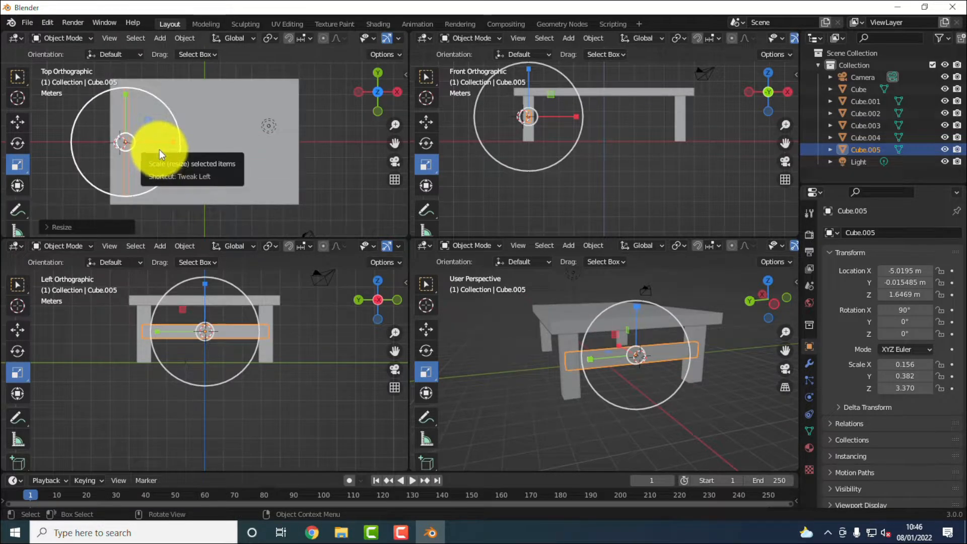
pyautogui.click(564, 132)
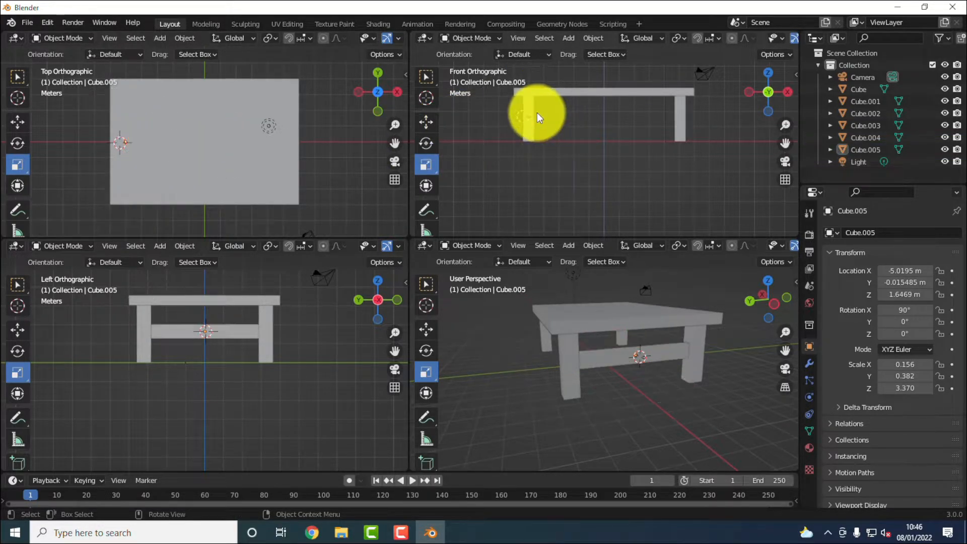
pyautogui.scroll(2, 537, 113)
pyautogui.scroll(-1, 461, 99)
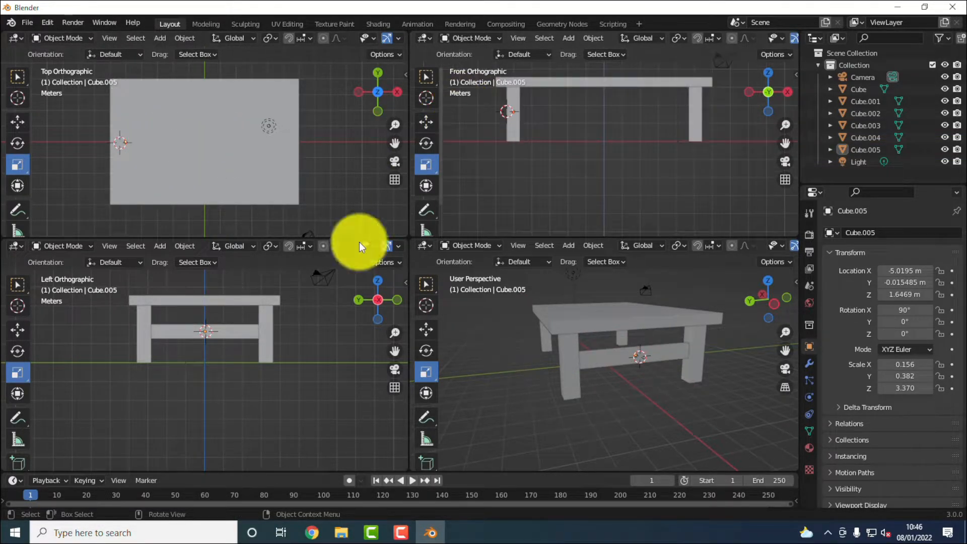
pyautogui.click(184, 322)
pyautogui.scroll(2, 510, 96)
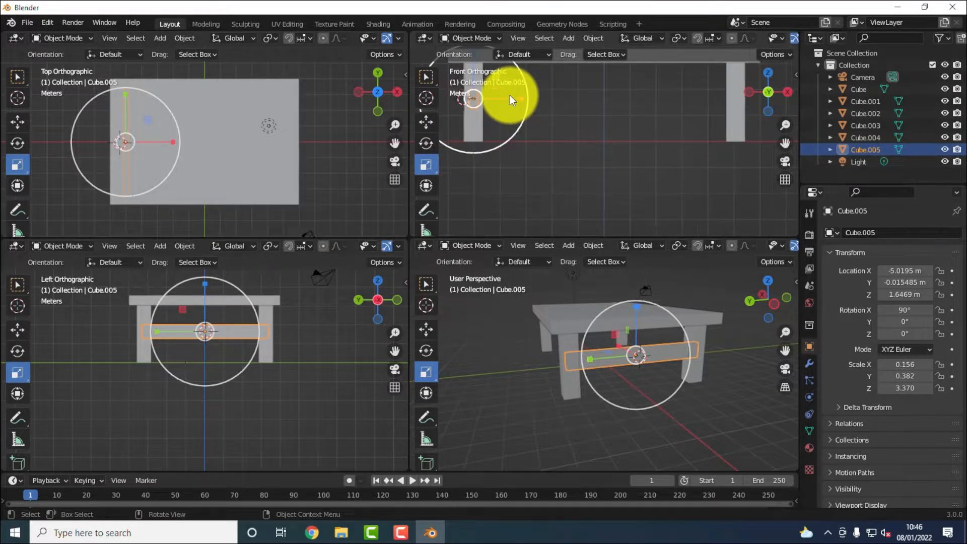
pyautogui.click(16, 122)
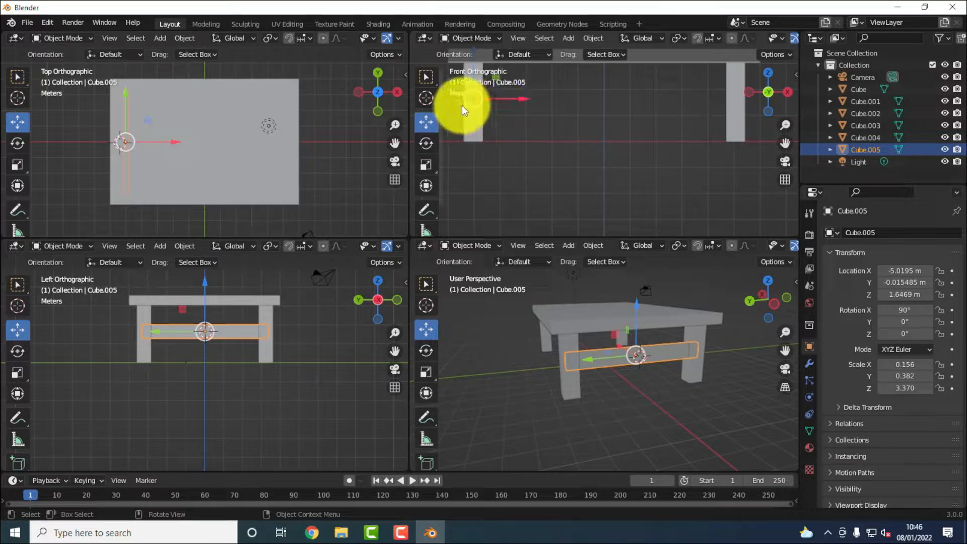
pyautogui.click(463, 106)
# Step: Reposition the 3D cursor in the front view onto the table's vertical centre line at floor level
pyautogui.click(17, 98)
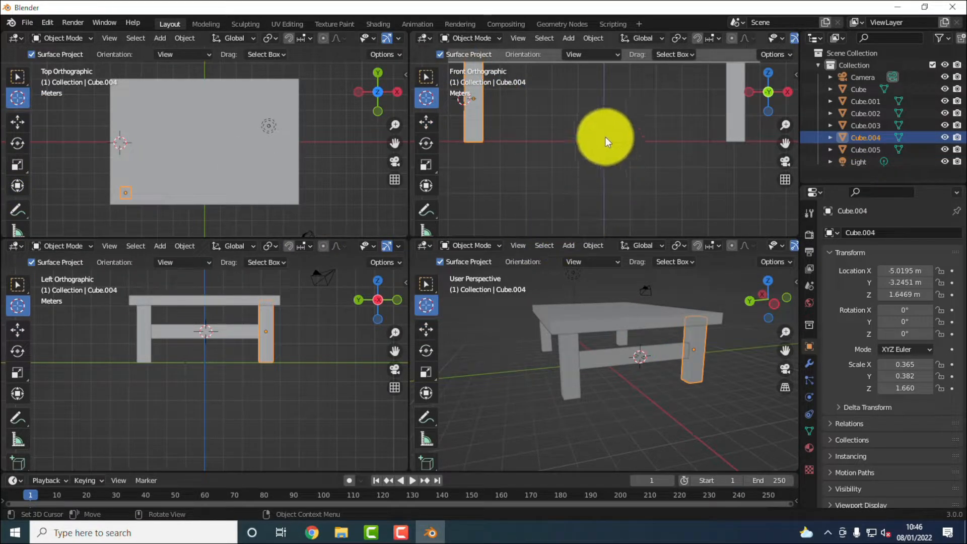
pyautogui.click(604, 139)
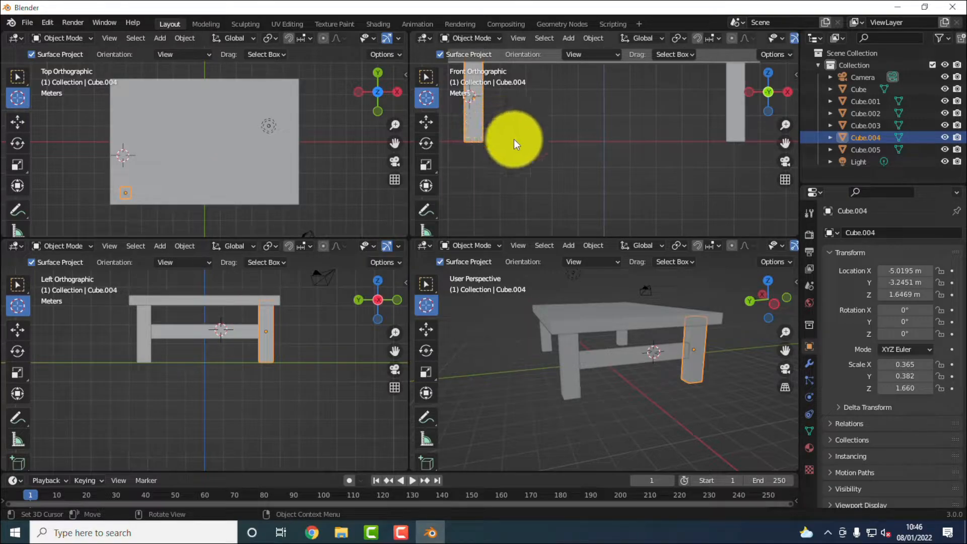
pyautogui.click(258, 416)
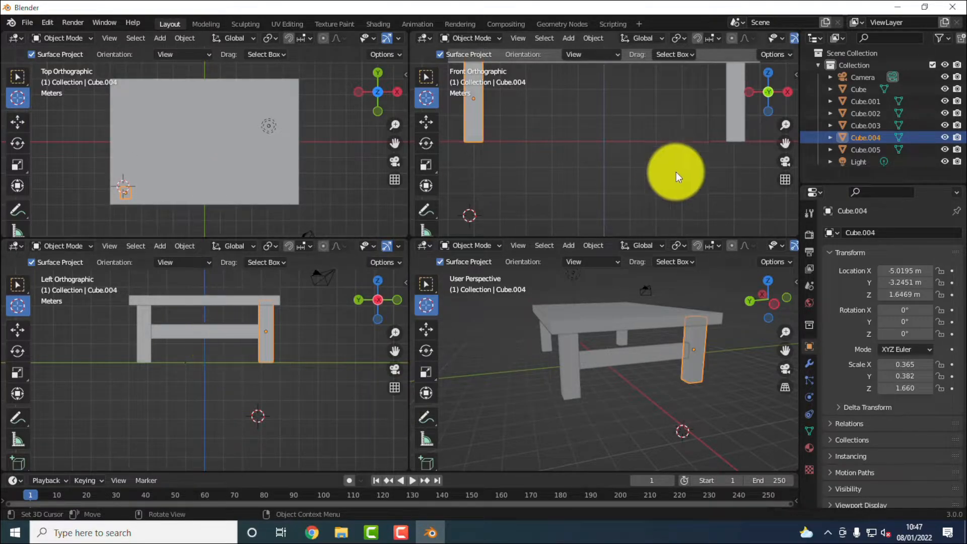
pyautogui.click(604, 140)
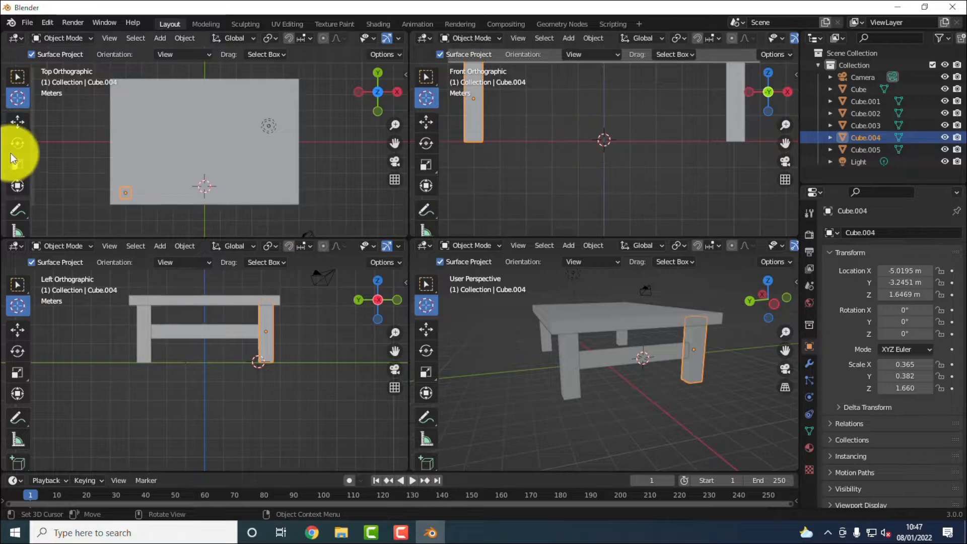
# Step: Duplicate the end crossbar and move the copy along X in the front view to between the opposite pair of legs, then deselect it
pyautogui.click(17, 121)
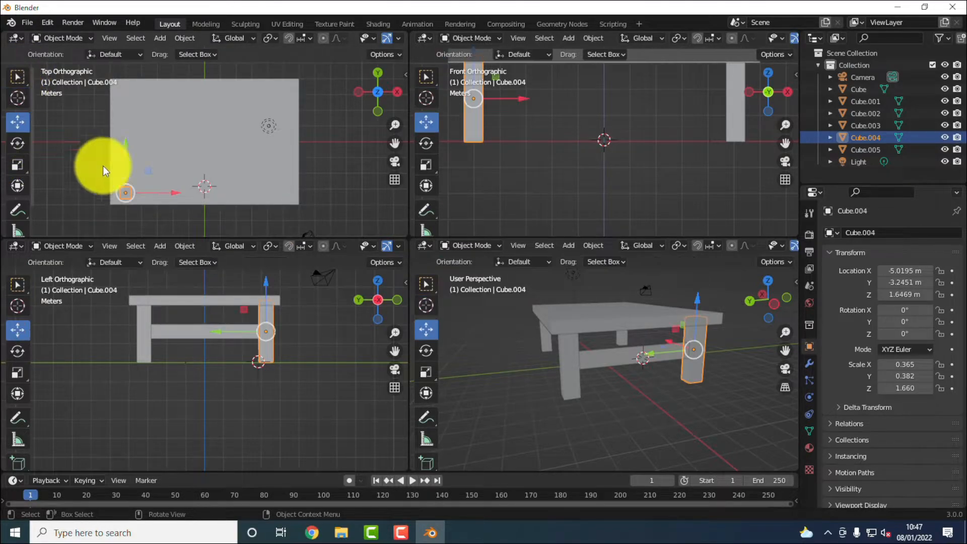
pyautogui.click(167, 363)
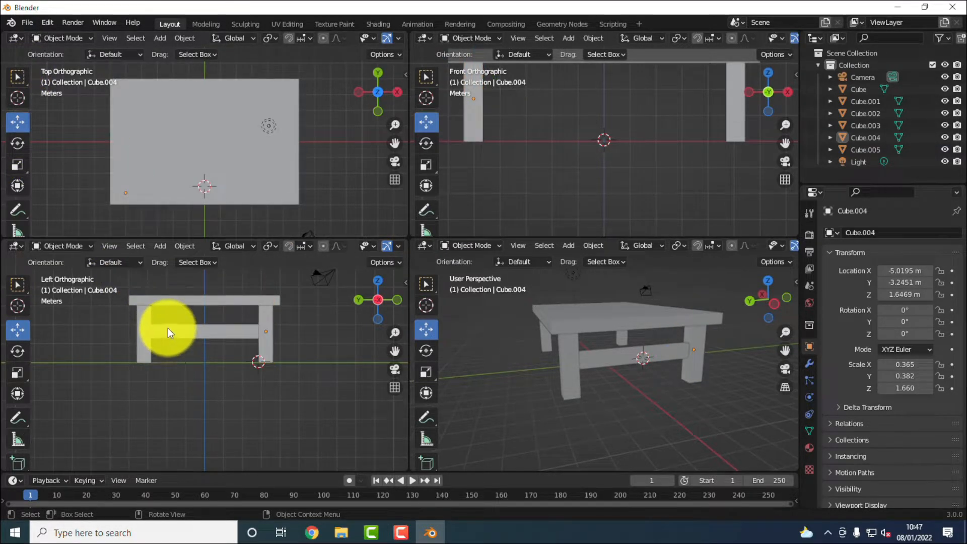
pyautogui.click(167, 328)
pyautogui.scroll(-2, 499, 97)
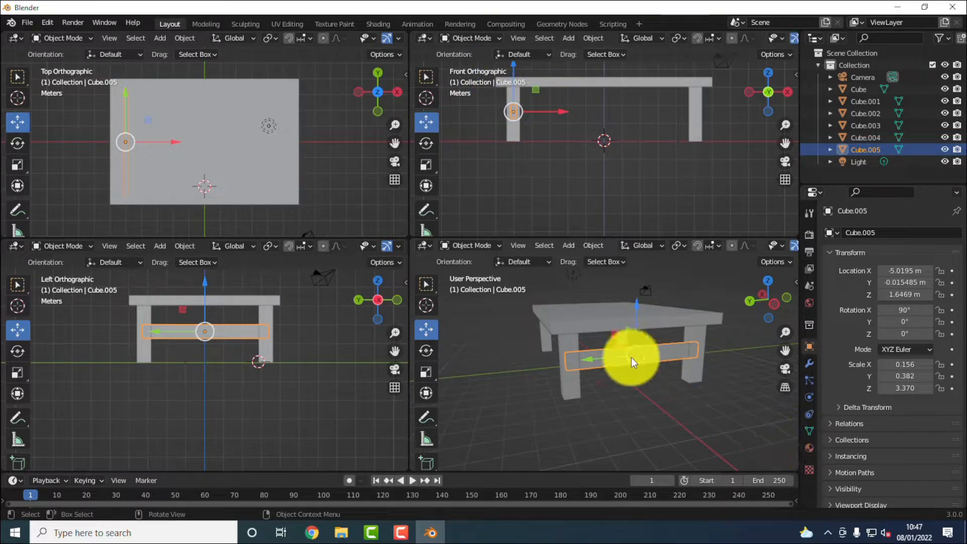
pyautogui.moveTo(630, 358); pyautogui.dragTo(602, 383, button='middle')
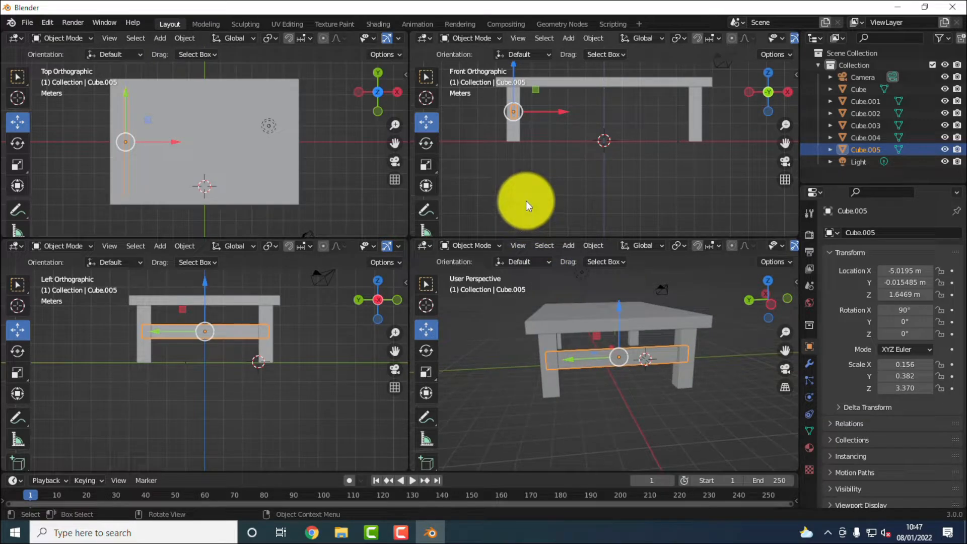
pyautogui.hotkey('ctrl', 'v')
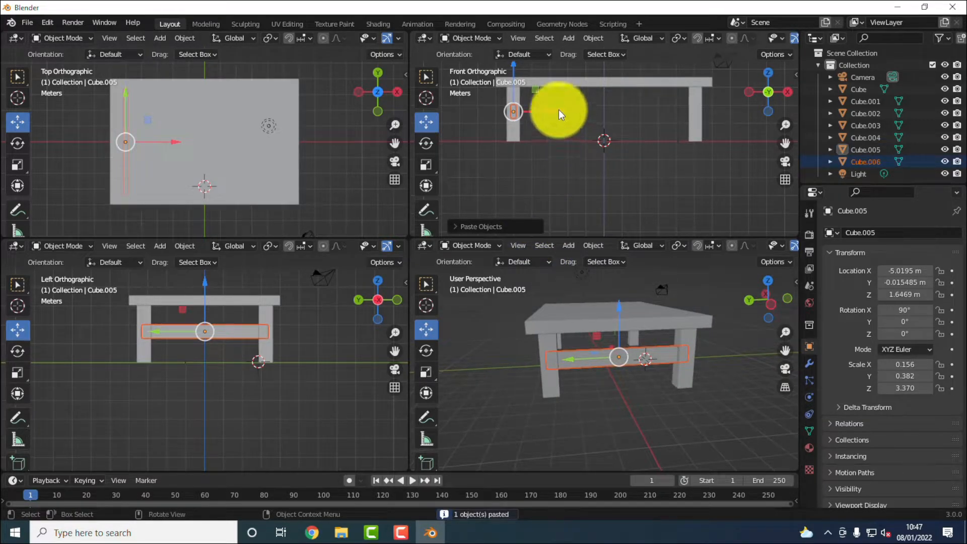
pyautogui.moveTo(562, 111); pyautogui.dragTo(745, 134)
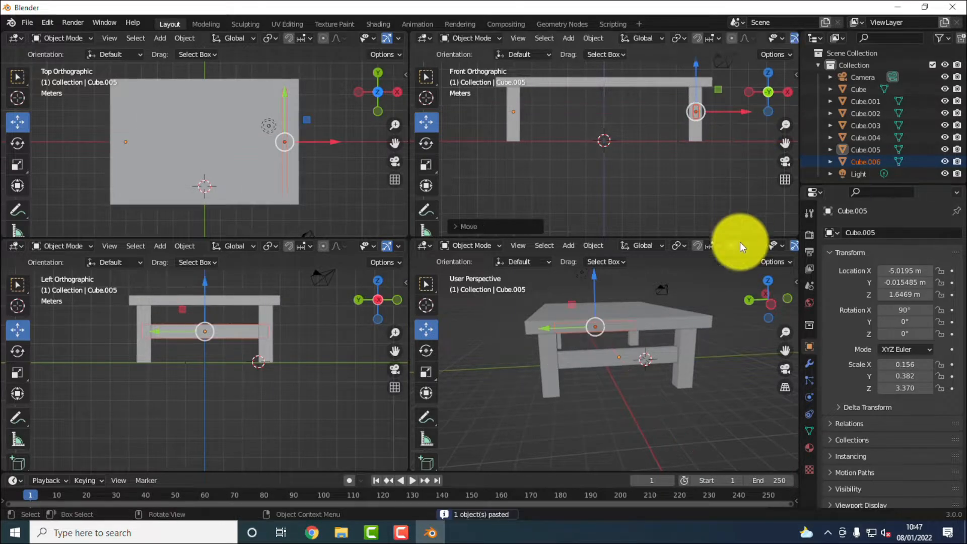
pyautogui.click(721, 380)
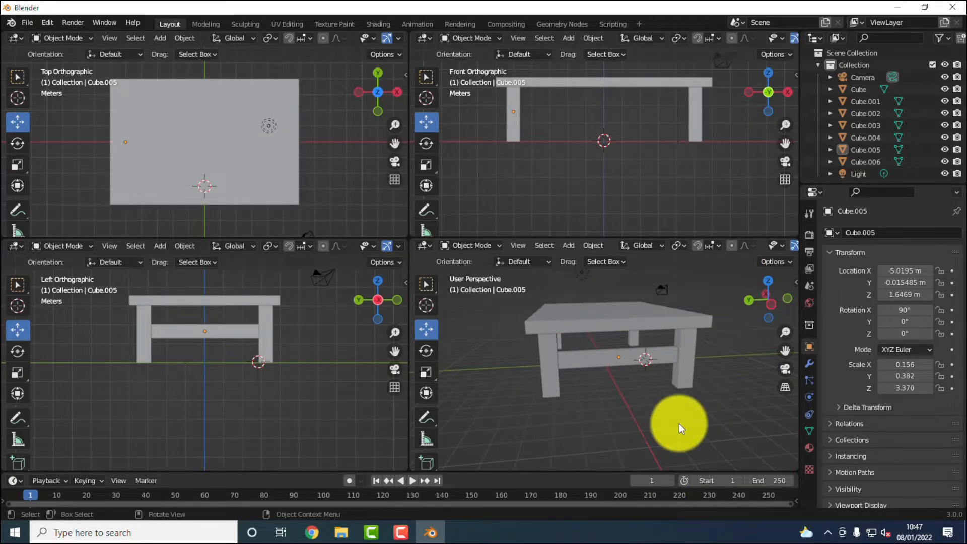
pyautogui.moveTo(681, 429); pyautogui.dragTo(425, 405, button='middle')
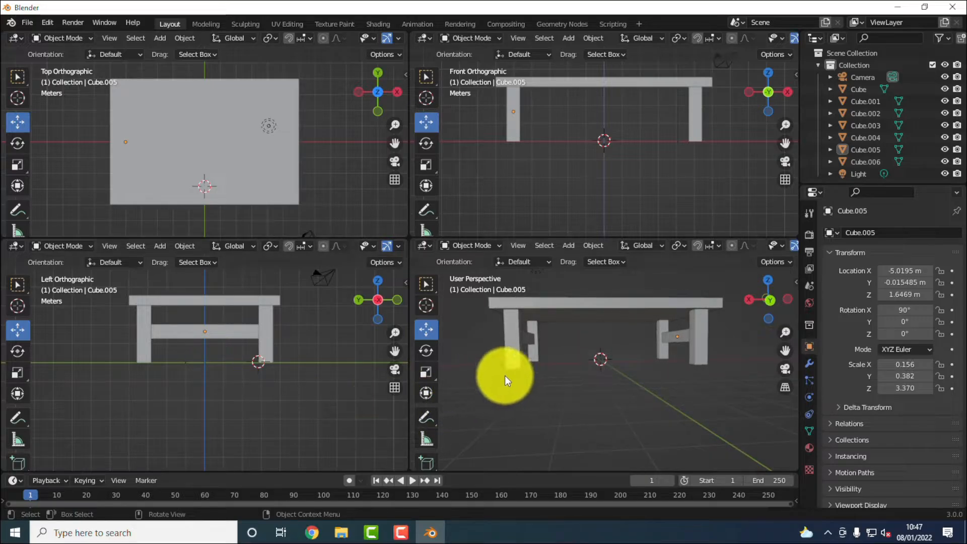
pyautogui.moveTo(504, 376); pyautogui.dragTo(558, 386, button='middle')
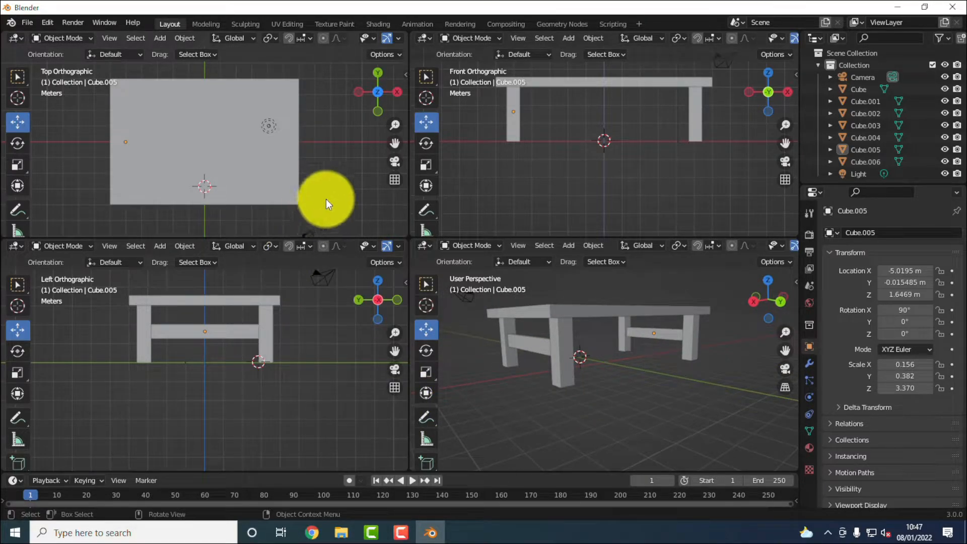
# Step: Duplicate the original end crossbar again and move the copy along X to the table's centre in the top view
pyautogui.click(229, 337)
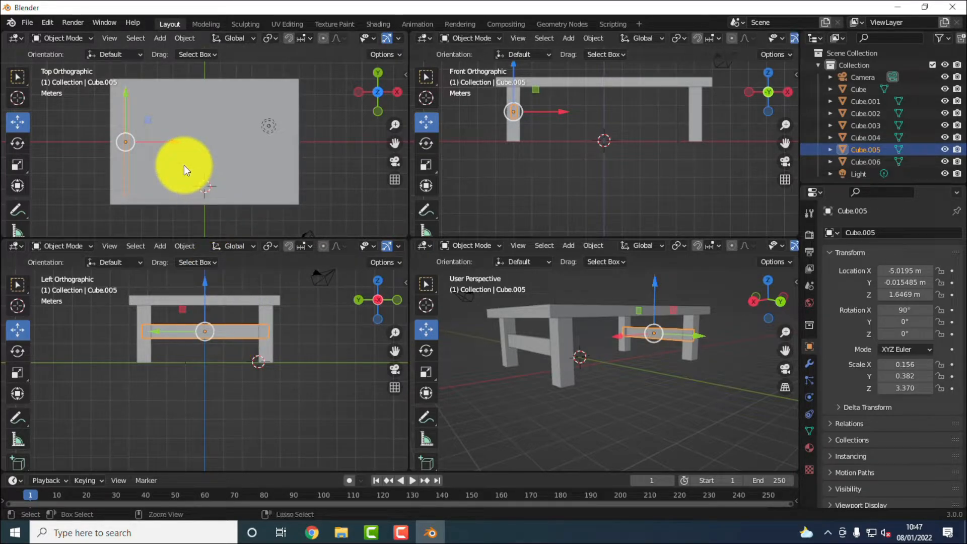
pyautogui.hotkey('ctrl', 'c')
pyautogui.hotkey('ctrl', 'v')
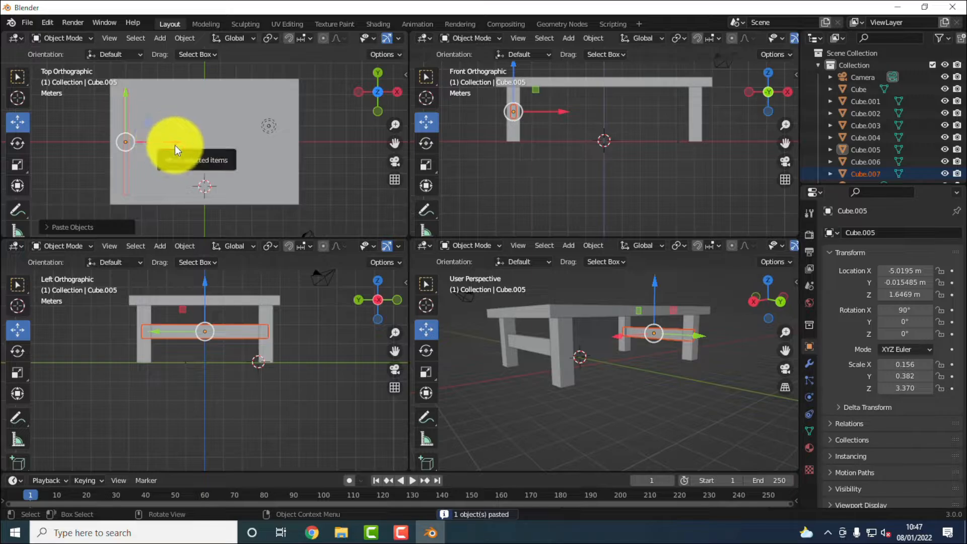
pyautogui.press('g')
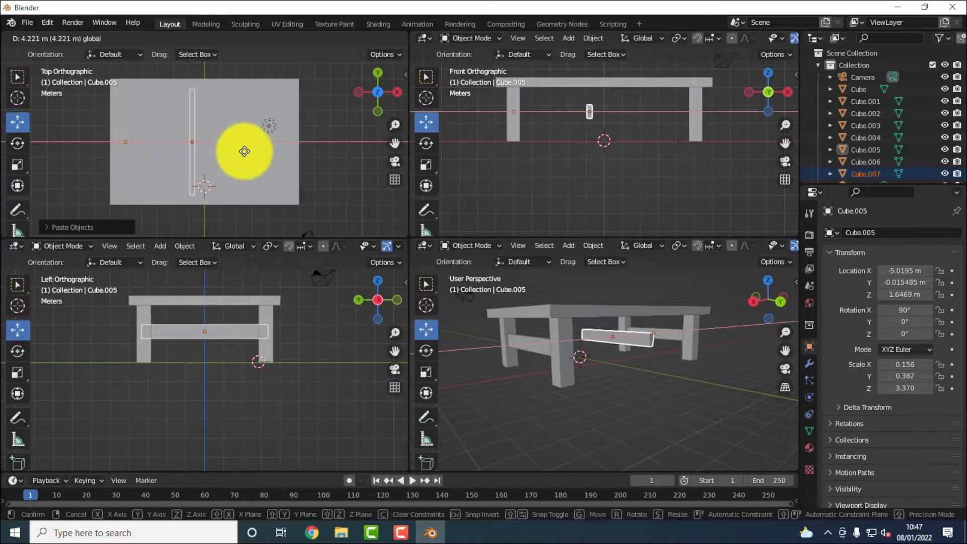
pyautogui.click(254, 152)
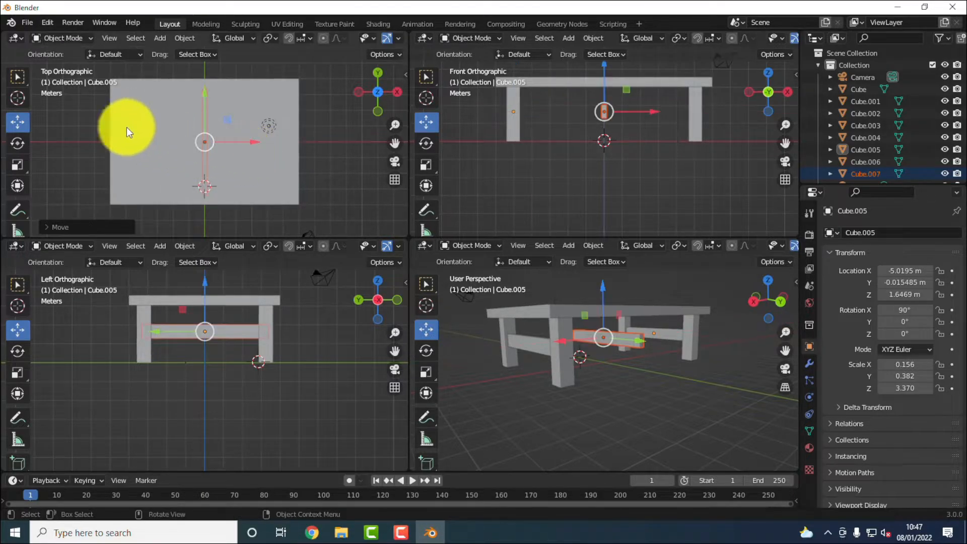
# Step: Rotate the central crossbar copy about Z to run along the table's length, and set its Z rotation to exactly -90°
pyautogui.click(17, 143)
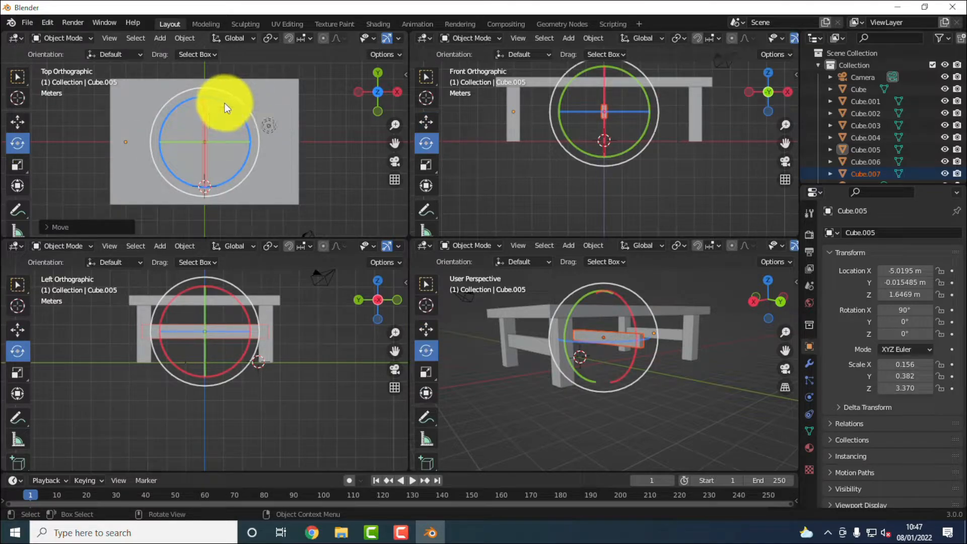
pyautogui.moveTo(225, 103); pyautogui.dragTo(269, 125)
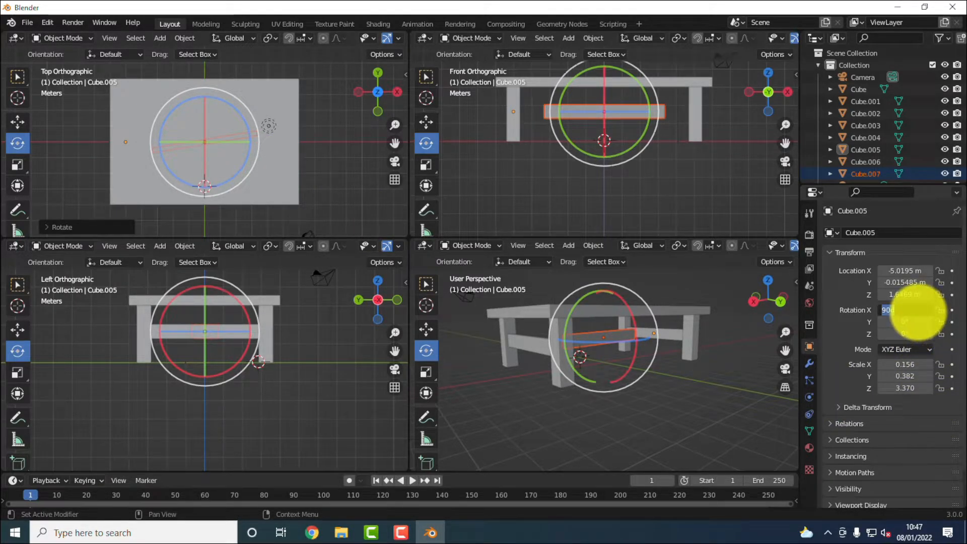
pyautogui.press('Return')
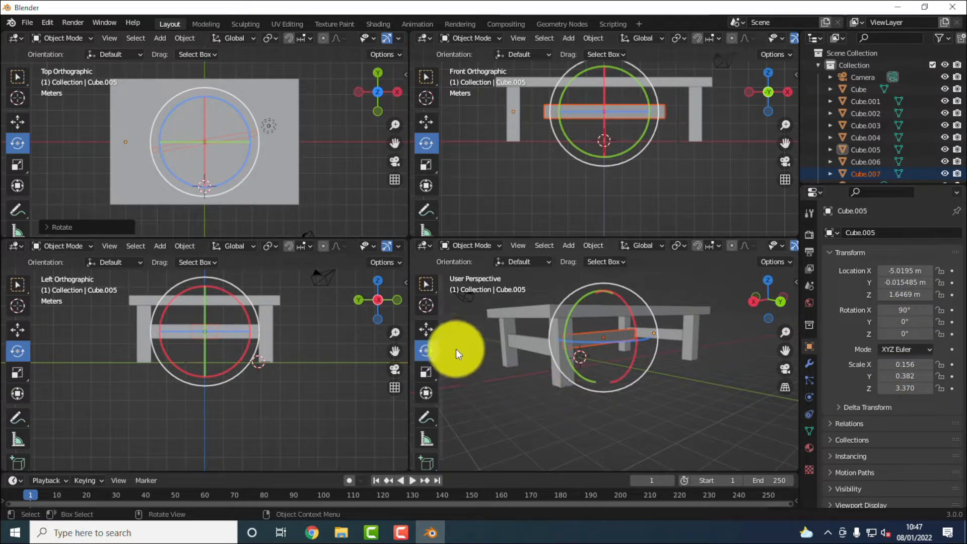
pyautogui.click(320, 201)
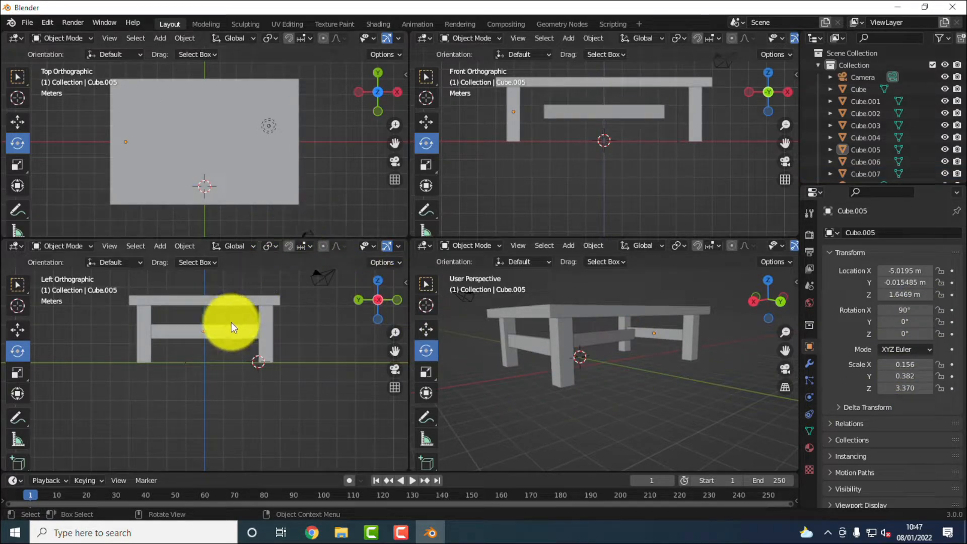
pyautogui.click(615, 337)
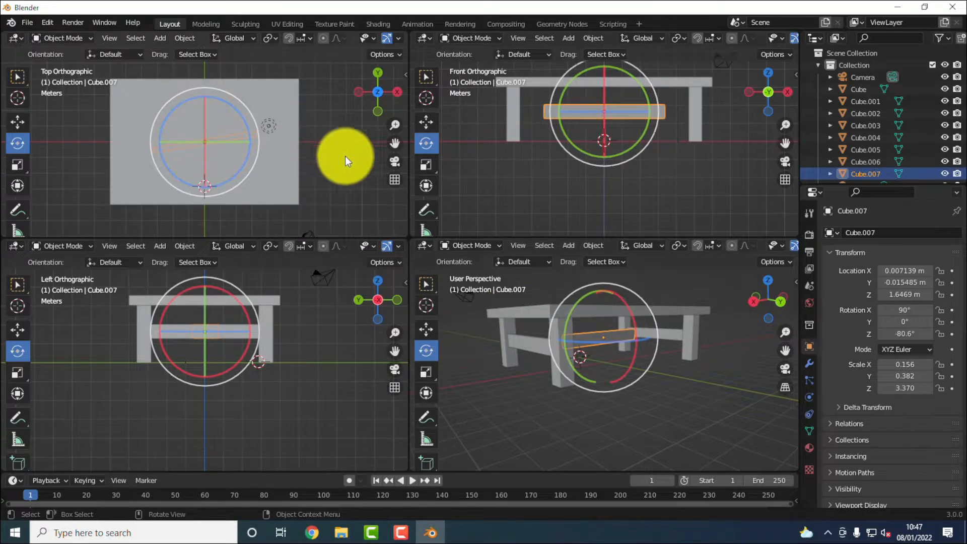
pyautogui.click(905, 333)
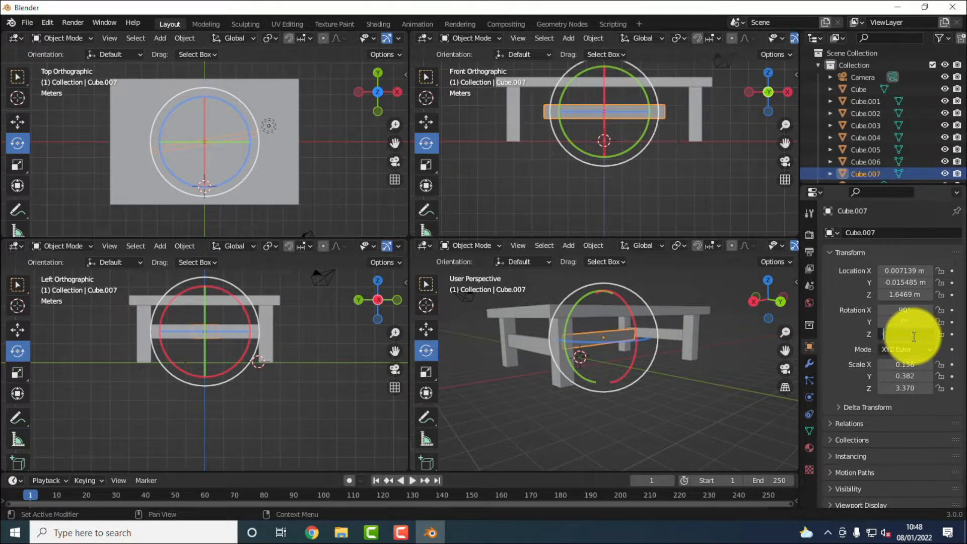
pyautogui.press('Return')
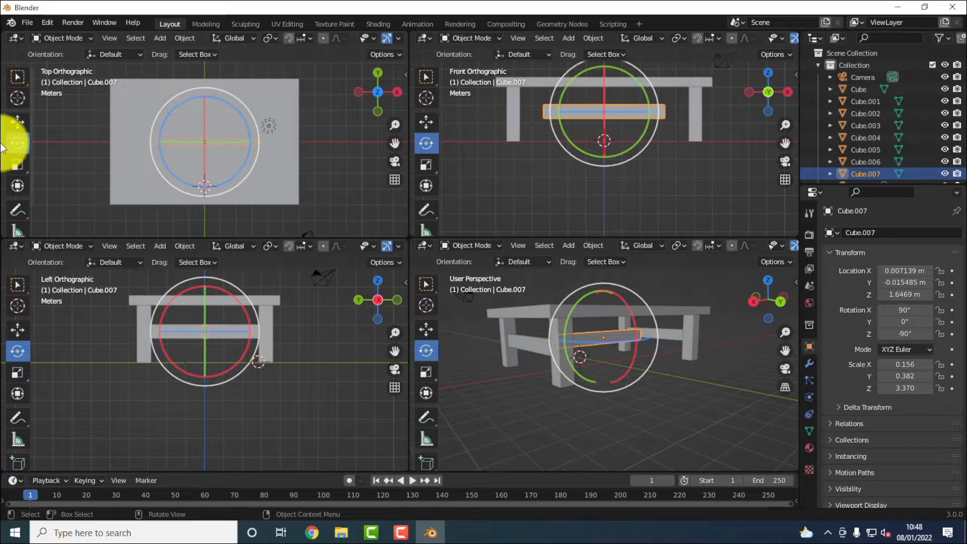
# Step: Move the lengthwise bar about 3.22 m along Y in the top view, in line with the legs on the table's far long side
pyautogui.click(9, 127)
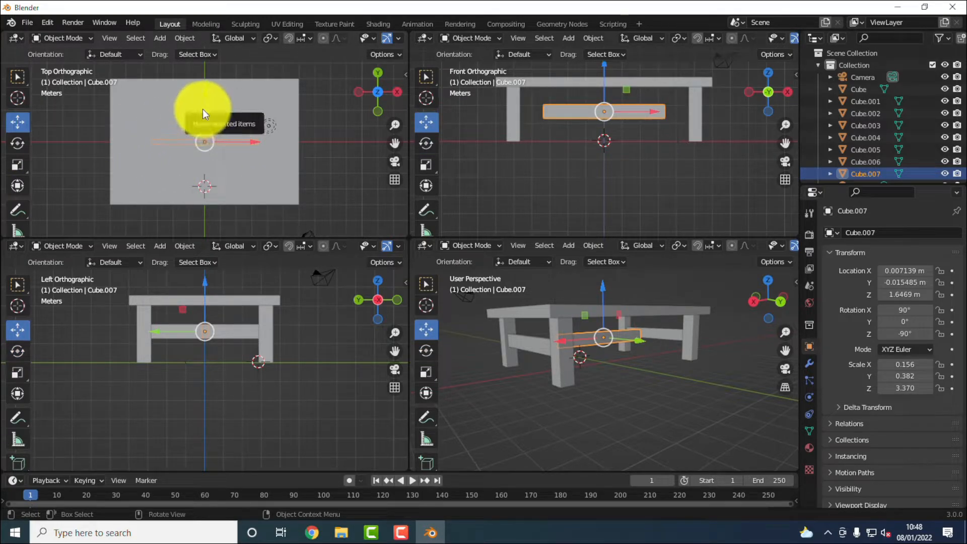
pyautogui.press('g')
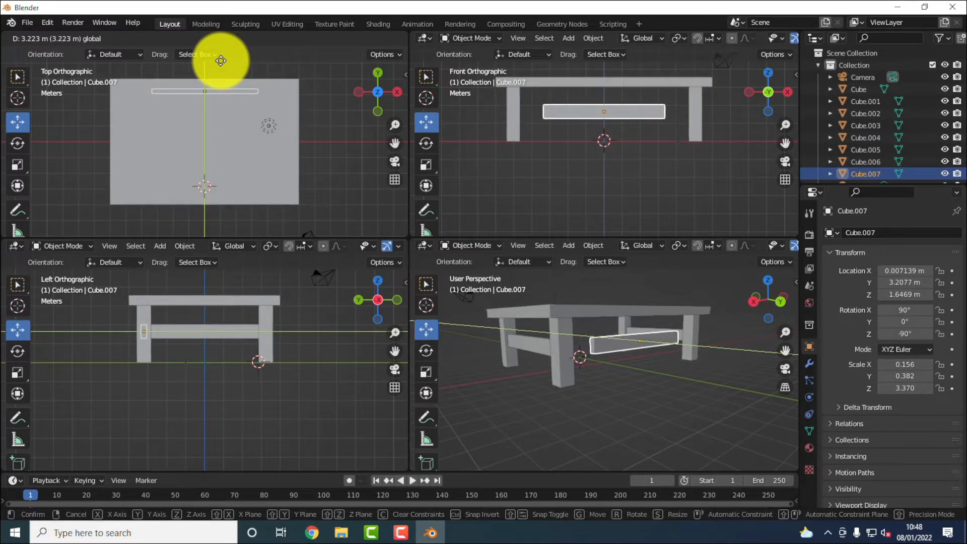
pyautogui.click(220, 58)
pyautogui.scroll(3, 134, 337)
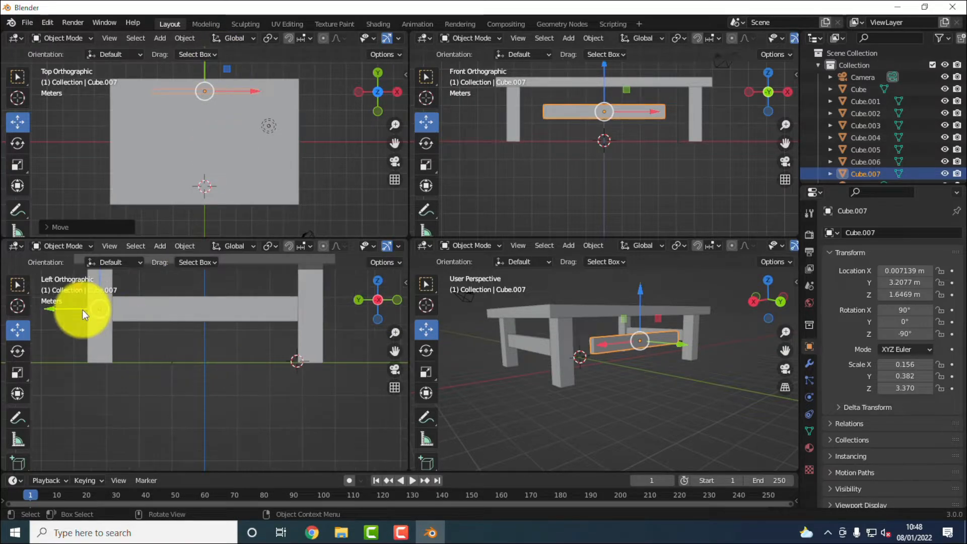
pyautogui.scroll(-3, 83, 309)
pyautogui.scroll(1, 129, 329)
pyautogui.scroll(1, 129, 333)
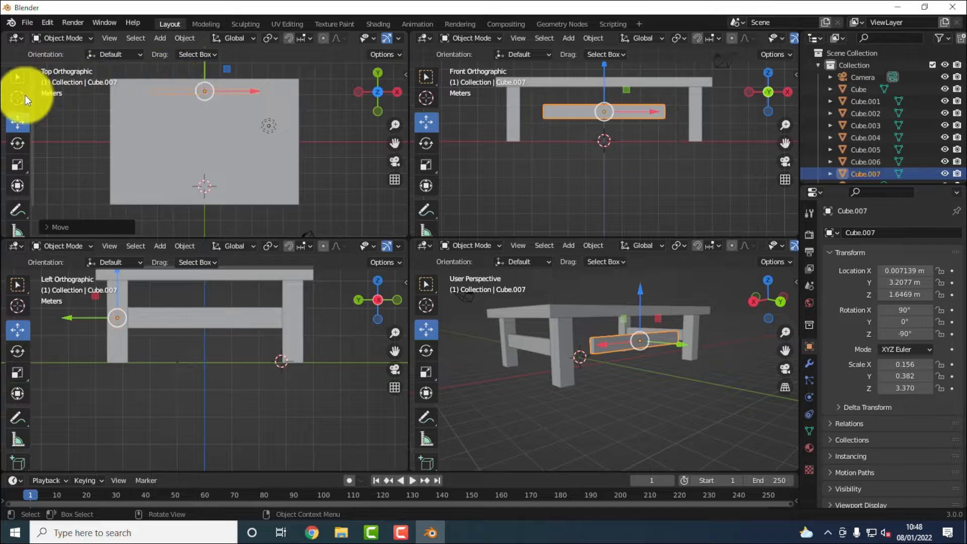
# Step: Scale the lengthwise bar along global X until it spans both legs, with a Z scale of about 5.048, and deselect it
pyautogui.click(18, 167)
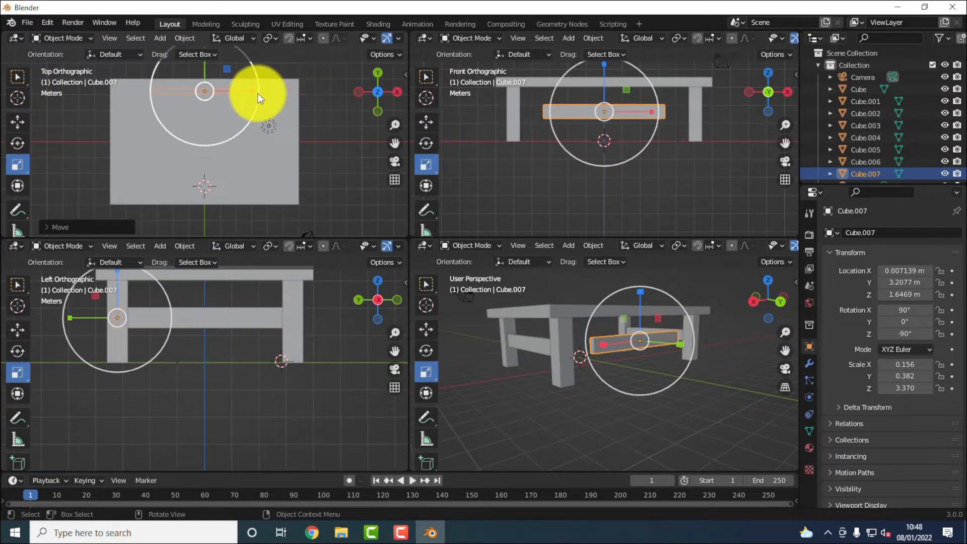
pyautogui.moveTo(252, 91); pyautogui.dragTo(280, 91)
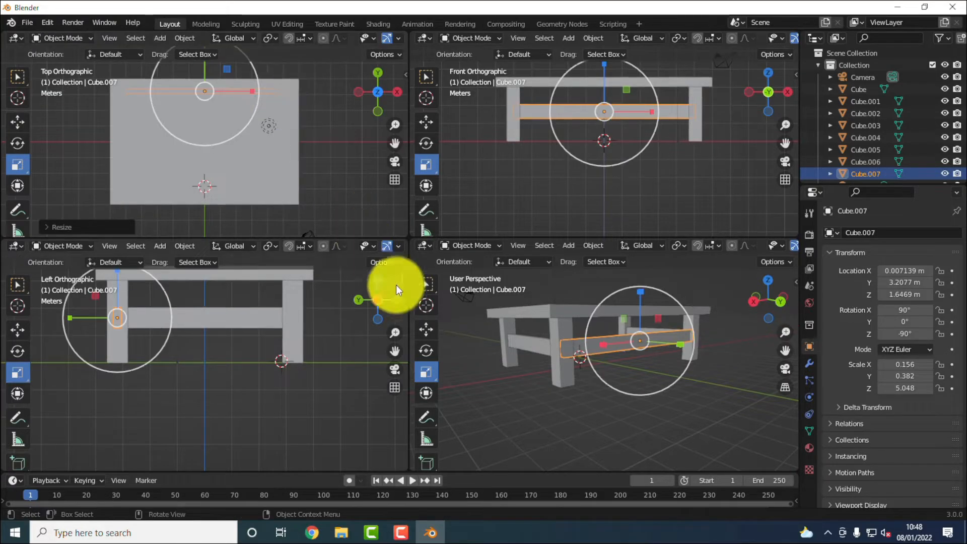
pyautogui.click(276, 366)
pyautogui.click(691, 398)
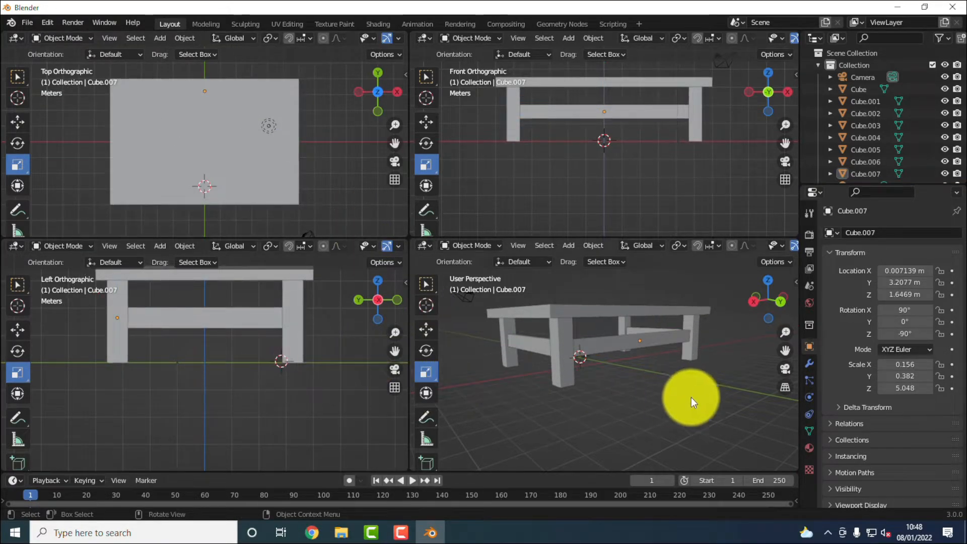
pyautogui.moveTo(633, 373); pyautogui.dragTo(768, 373, button='middle')
# Step: Duplicate the long crossbar and move the copy along Y in the top view to the legs on the opposite long side, then deselect it
pyautogui.click(235, 317)
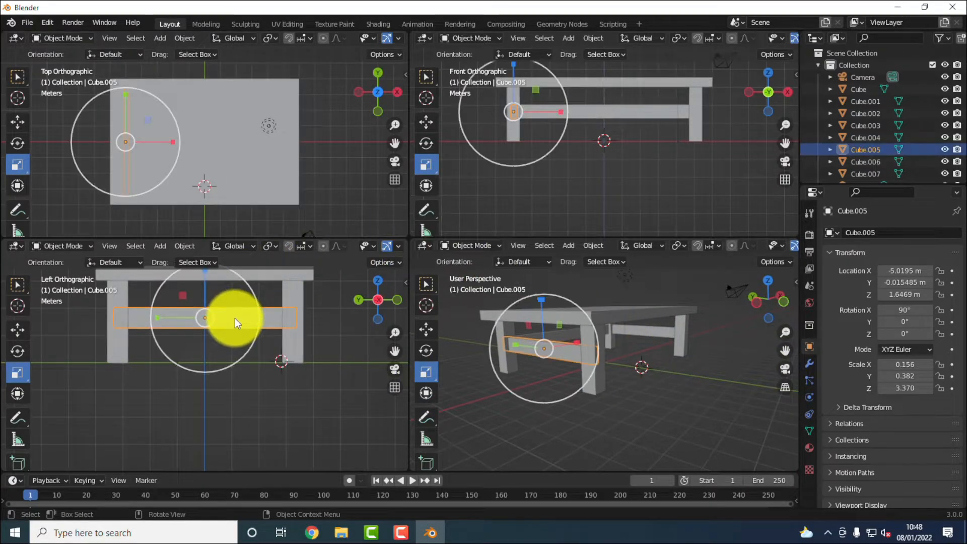
pyautogui.click(302, 395)
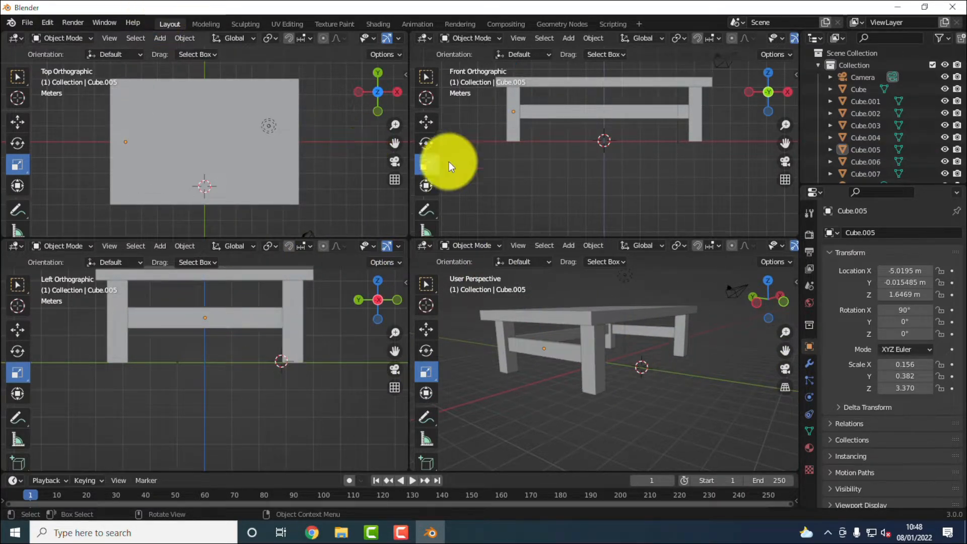
pyautogui.click(567, 107)
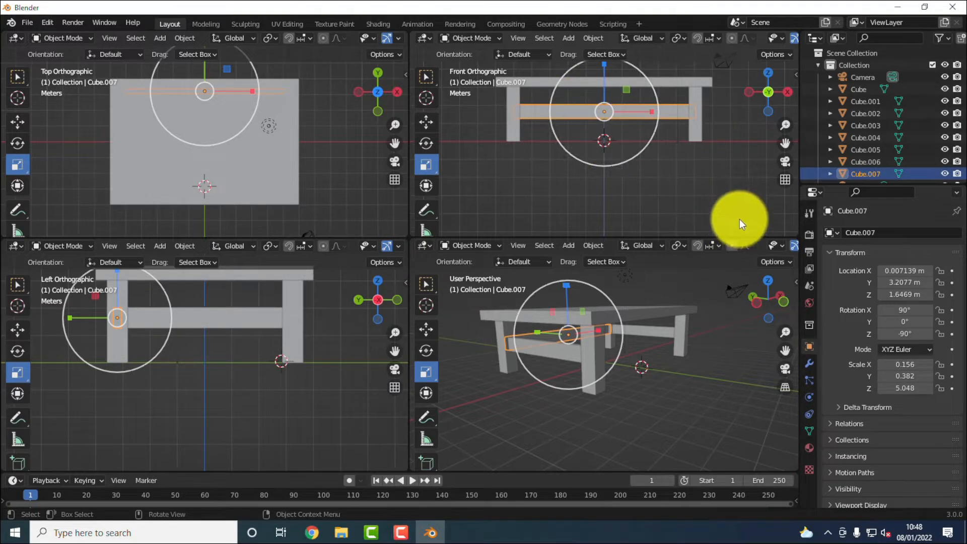
pyautogui.hotkey('ctrl', 'c')
pyautogui.hotkey('ctrl', 'v')
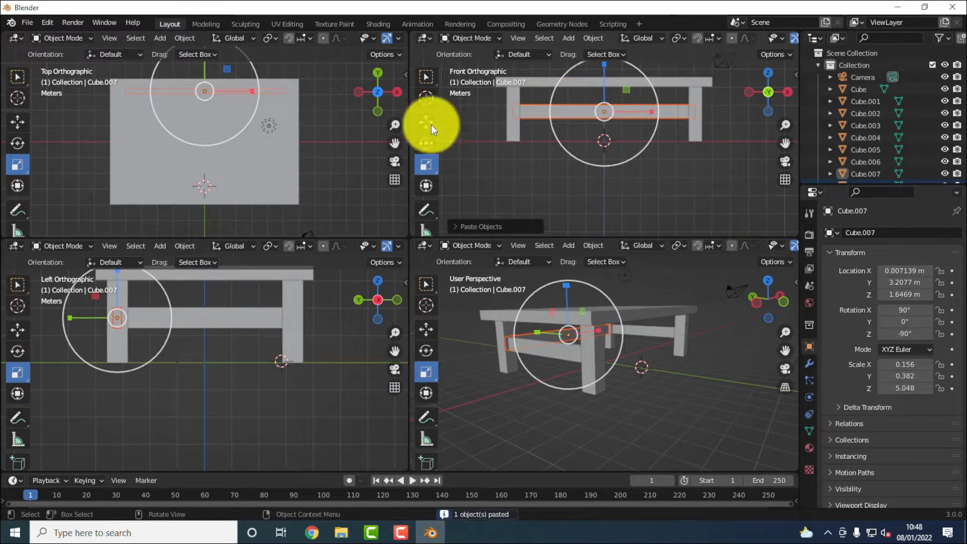
pyautogui.click(11, 130)
pyautogui.moveTo(204, 72); pyautogui.dragTo(226, 178)
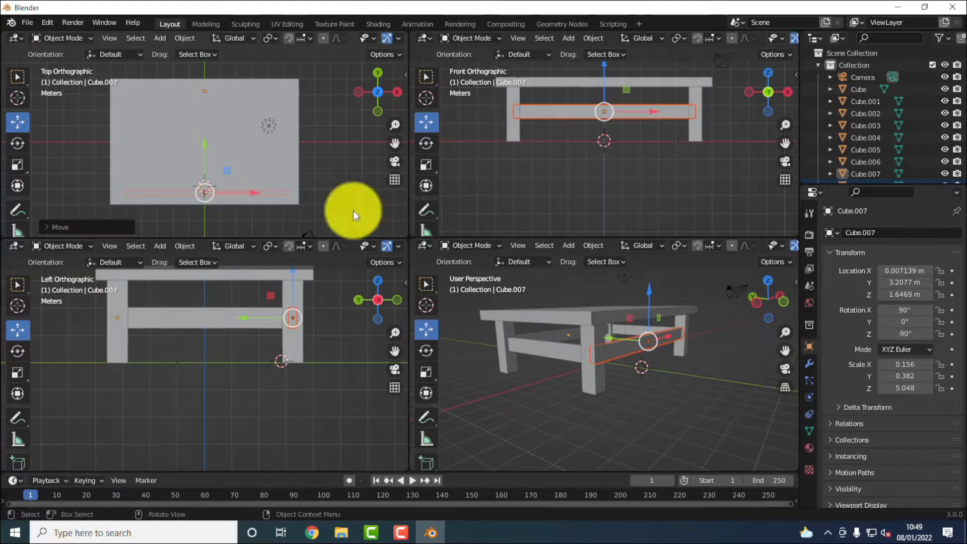
pyautogui.click(715, 318)
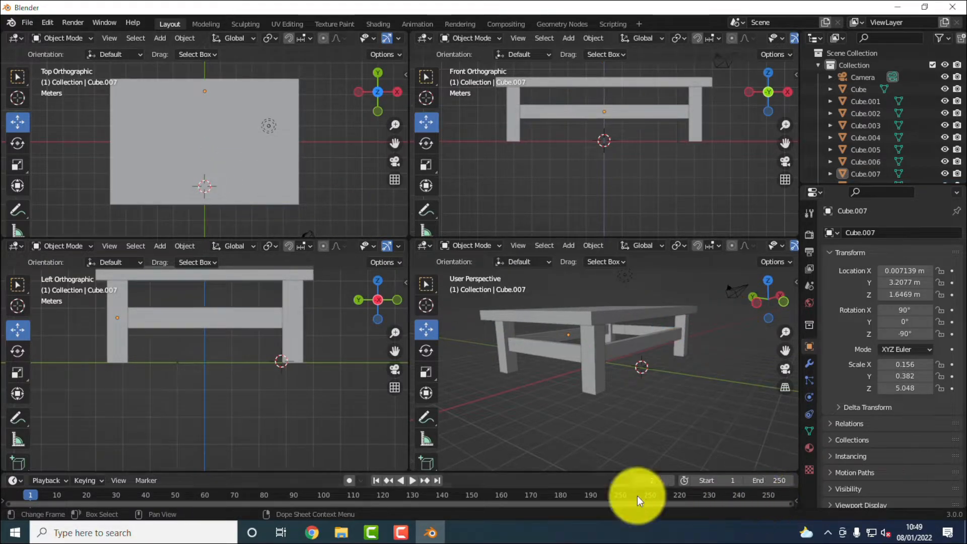
pyautogui.moveTo(648, 401)
pyautogui.mouseDown(button='middle')
pyautogui.moveTo(555, 377)
pyautogui.moveTo(493, 399)
pyautogui.moveTo(461, 397)
pyautogui.moveTo(670, 408)
pyautogui.moveTo(660, 403)
pyautogui.mouseUp(button='middle')
pyautogui.scroll(-6, 261, 398)
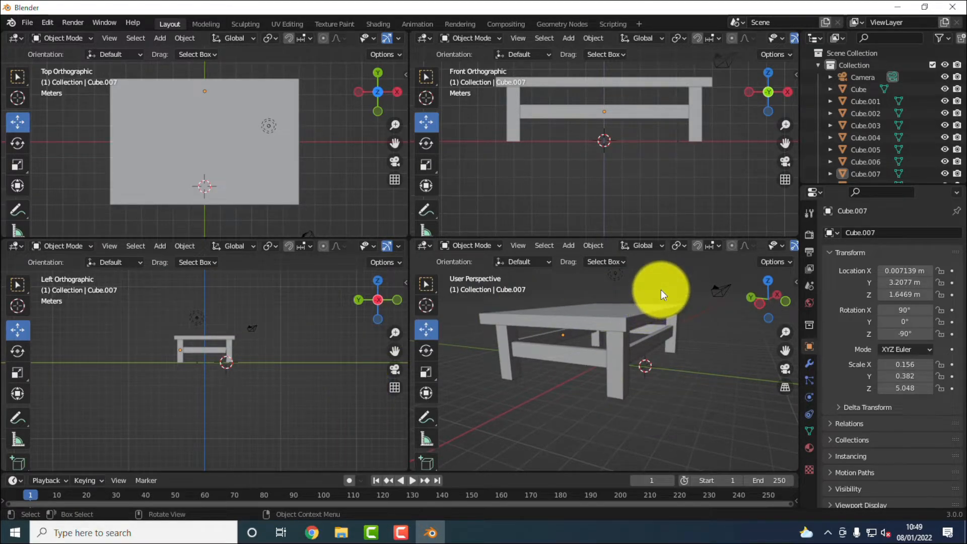
pyautogui.moveTo(666, 377); pyautogui.dragTo(639, 397, button='middle')
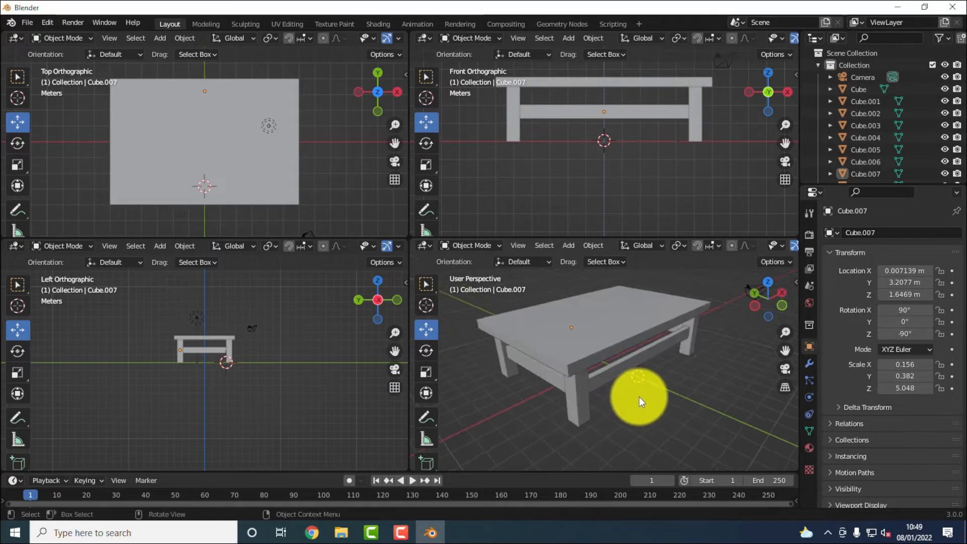
# Step: Switch the perspective view to the camera view and move the camera in the front view to about X 20.19 m, Z 8.56 m
pyautogui.press('`')
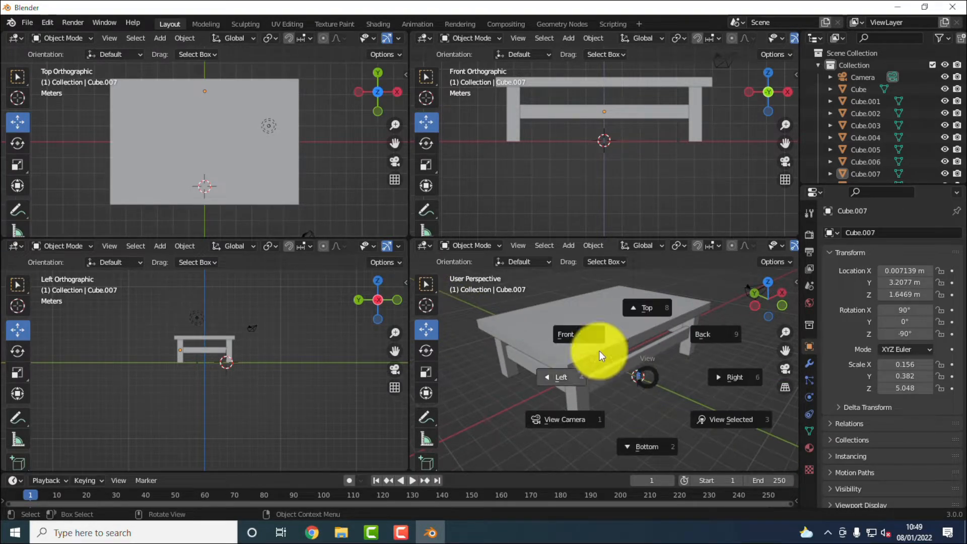
pyautogui.click(562, 422)
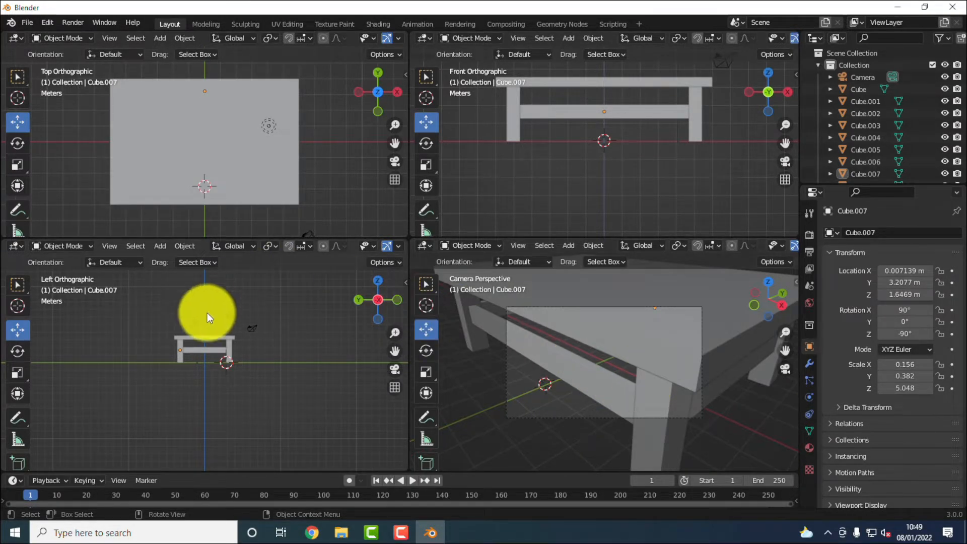
pyautogui.scroll(-2, 286, 198)
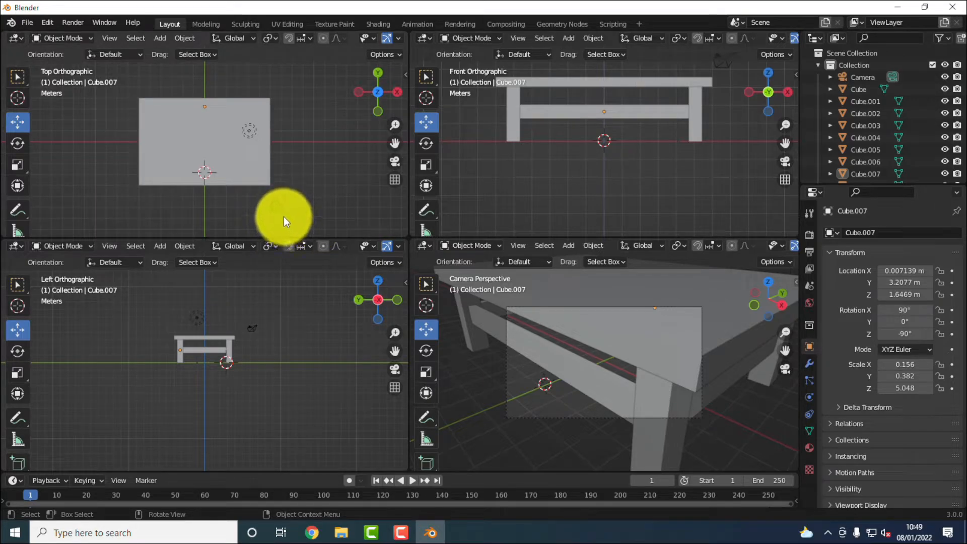
pyautogui.click(283, 218)
pyautogui.scroll(-3, 373, 312)
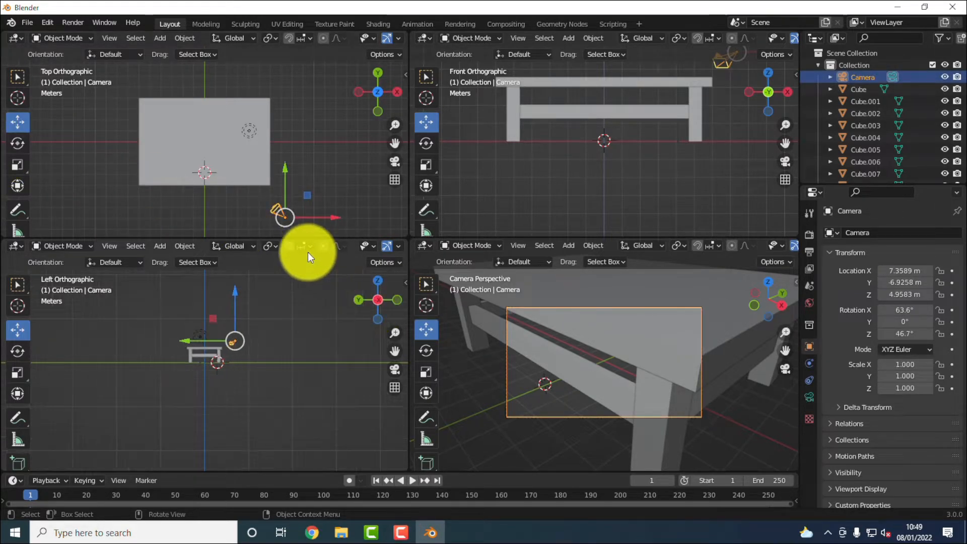
pyautogui.scroll(-5, 700, 179)
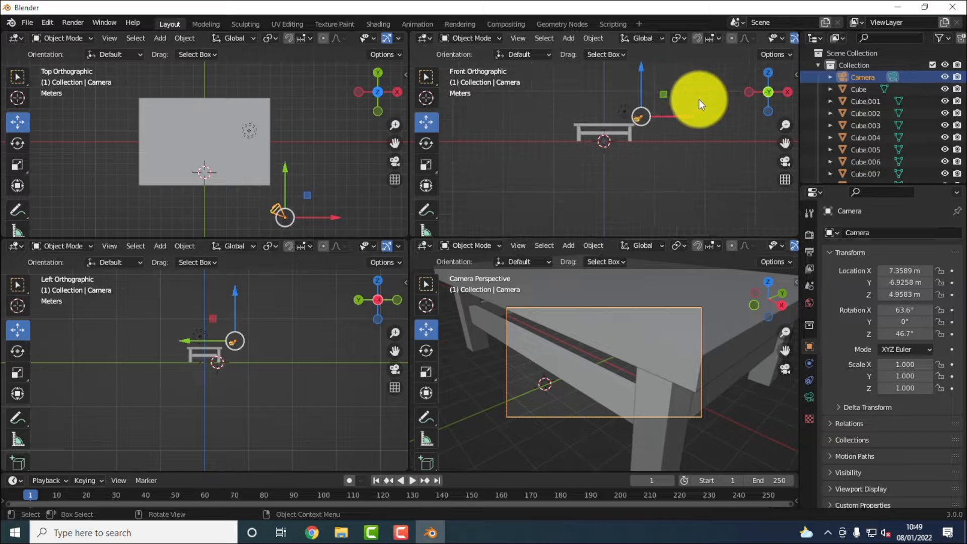
pyautogui.press('g')
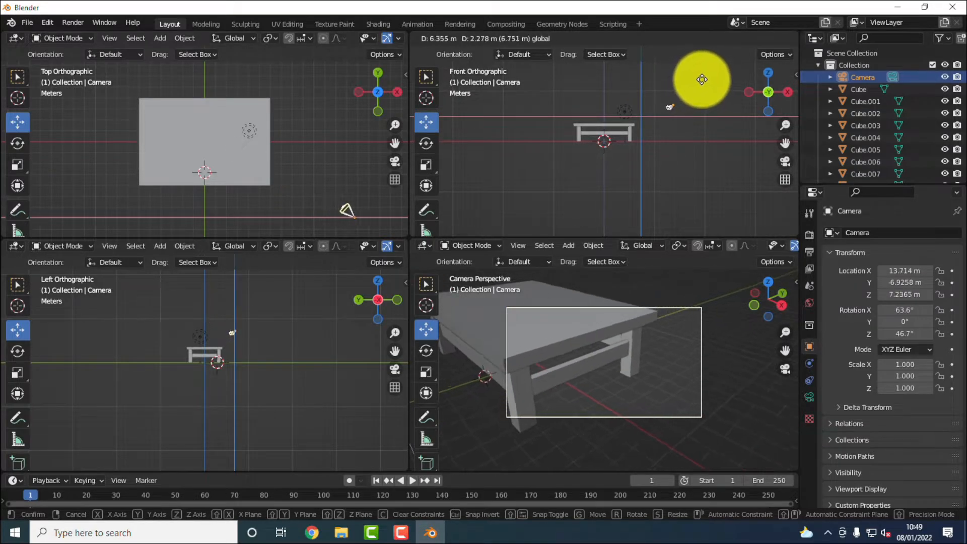
pyautogui.click(736, 72)
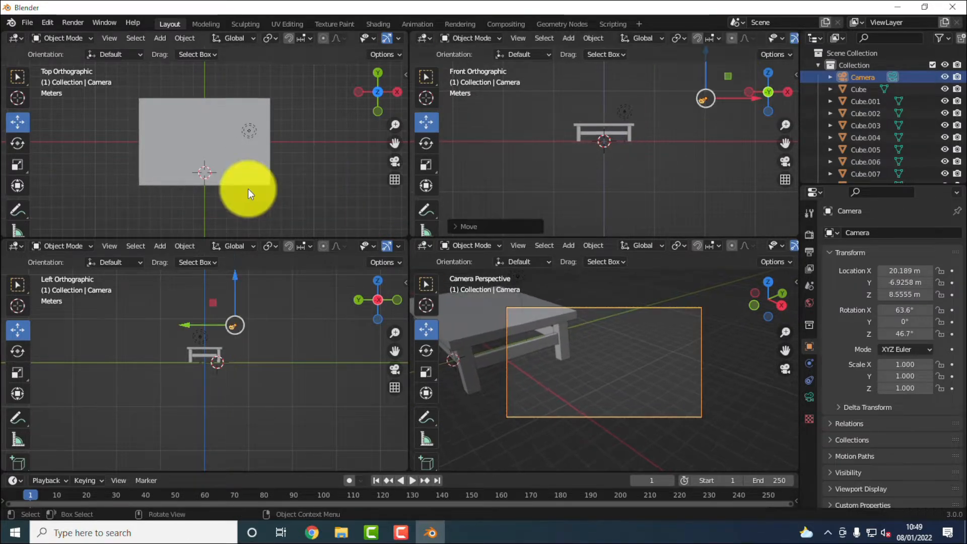
# Step: Move the camera in the top view to about X 17.85 m, Y -14.08 m, and raise it along Z to about 12.41 m
pyautogui.press('g')
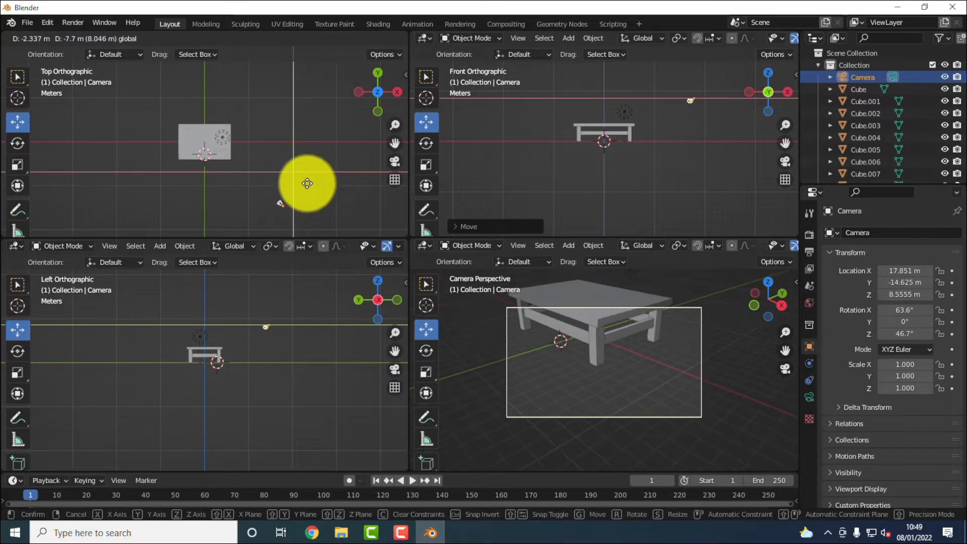
pyautogui.click(307, 182)
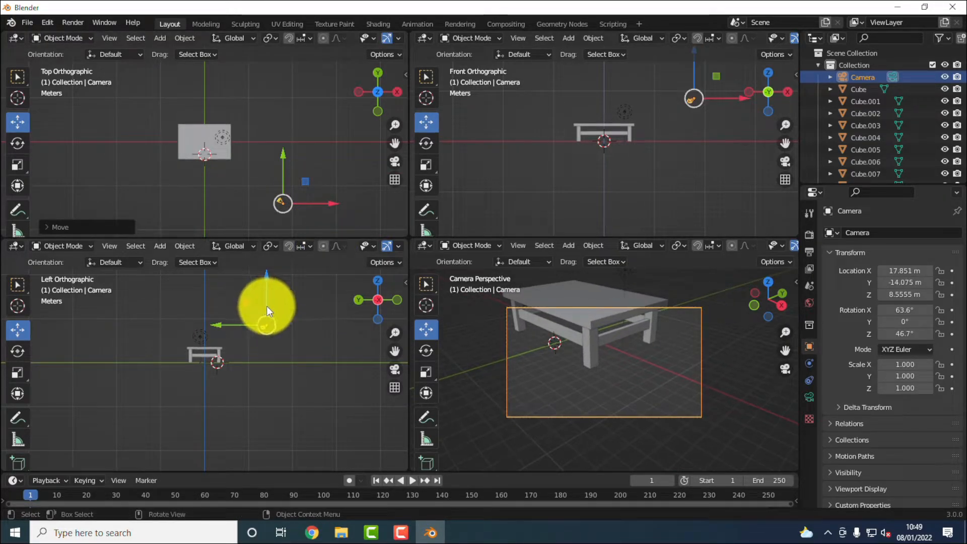
pyautogui.press('g')
pyautogui.press('z')
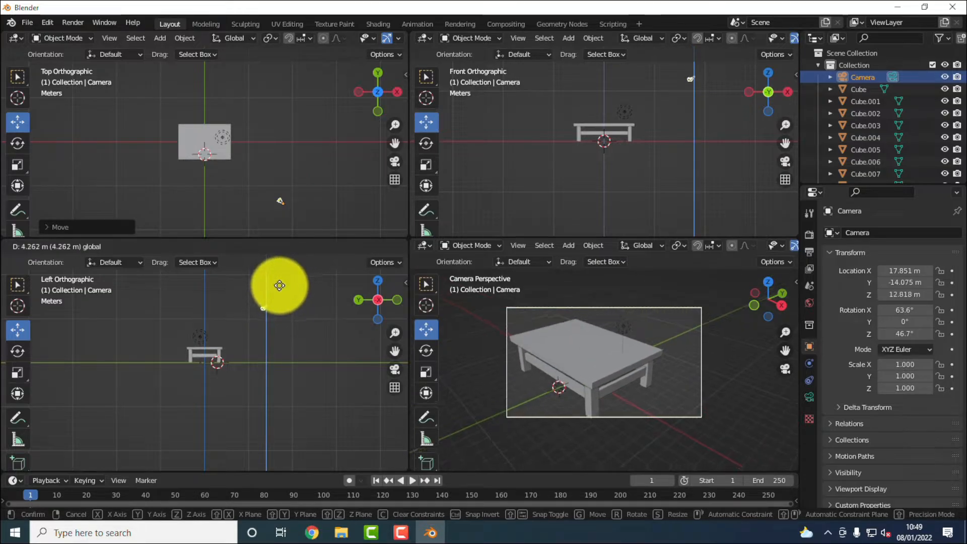
pyautogui.click(280, 290)
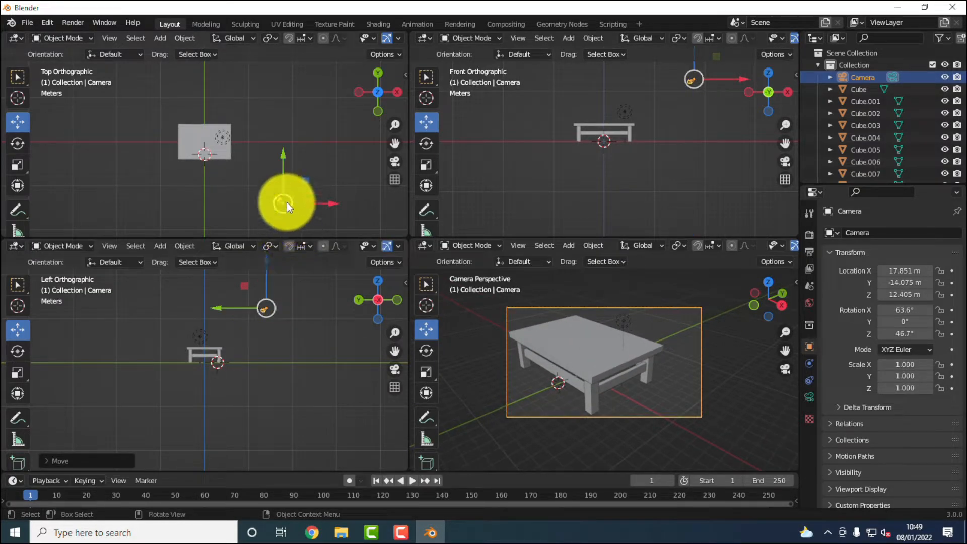
# Step: Shift the camera slightly in the top view to about X 17.03 m, Y -15.31 m, and deselect it
pyautogui.press('g')
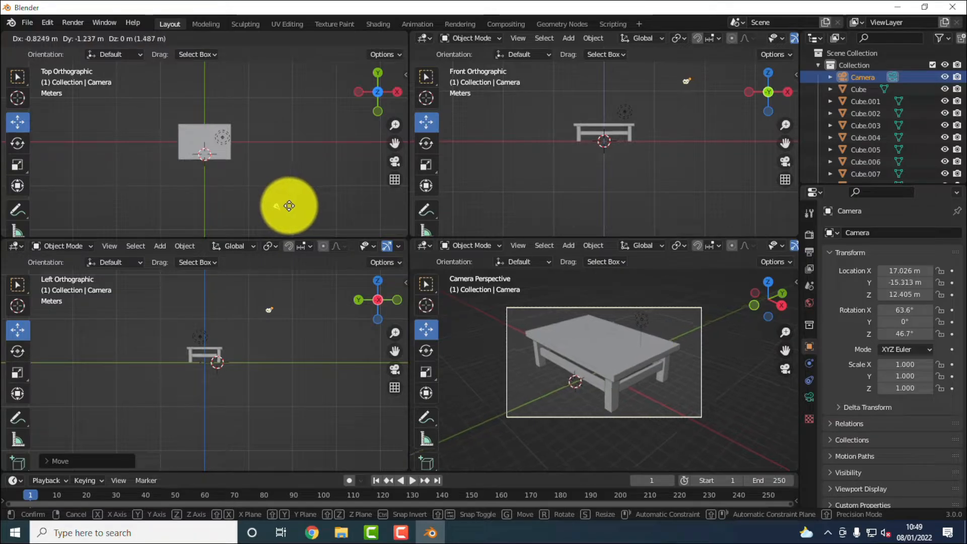
pyautogui.click(289, 206)
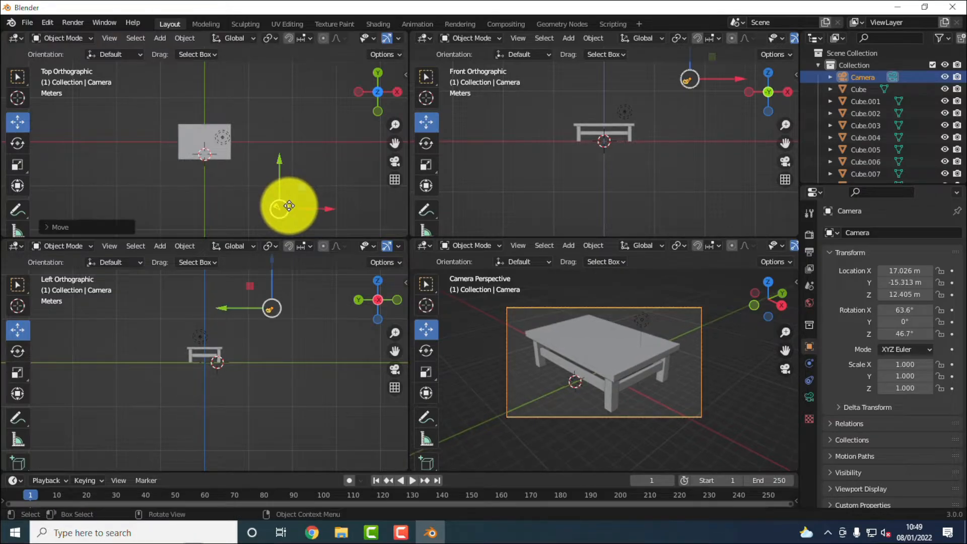
pyautogui.click(294, 327)
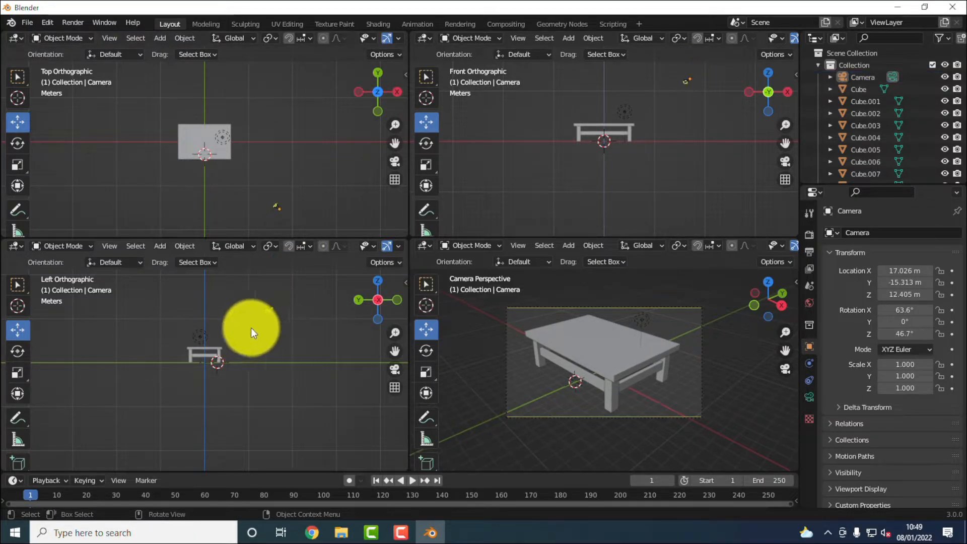
# Step: Reselect the camera and move it farther from the table in the top view, to about X 24.55 m, Y -20.79 m
pyautogui.scroll(4, 248, 326)
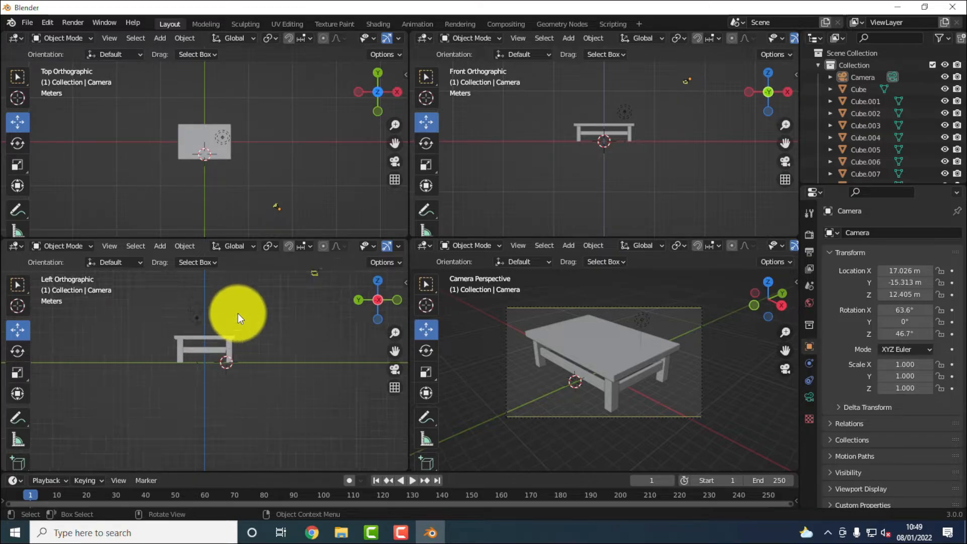
pyautogui.scroll(-3, 238, 313)
pyautogui.click(261, 316)
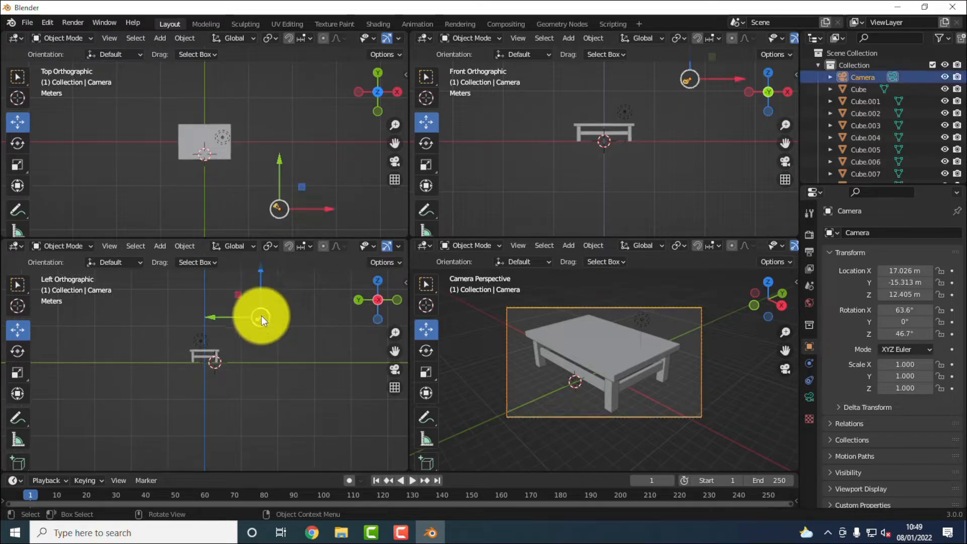
pyautogui.scroll(-2, 305, 221)
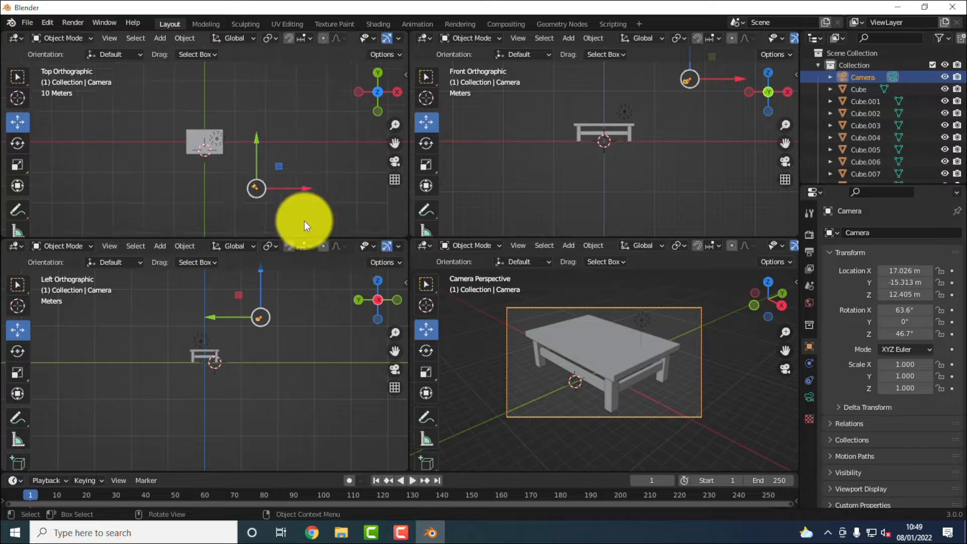
pyautogui.scroll(-3, 304, 220)
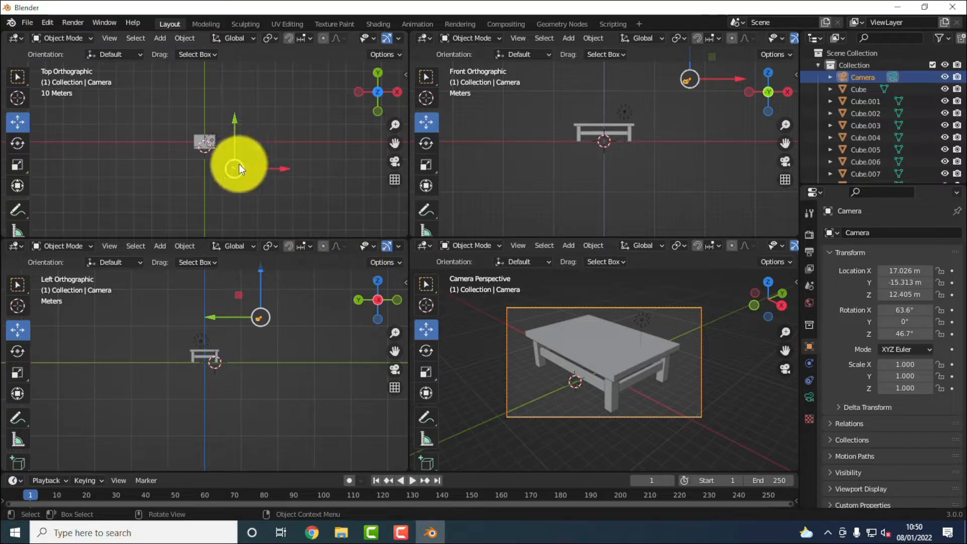
pyautogui.moveTo(243, 166); pyautogui.dragTo(259, 176)
# Step: Raise the camera in the front view to about X 24.26 m, Z 16.88 m so the table is framed, and deselect it
pyautogui.scroll(-2, 703, 139)
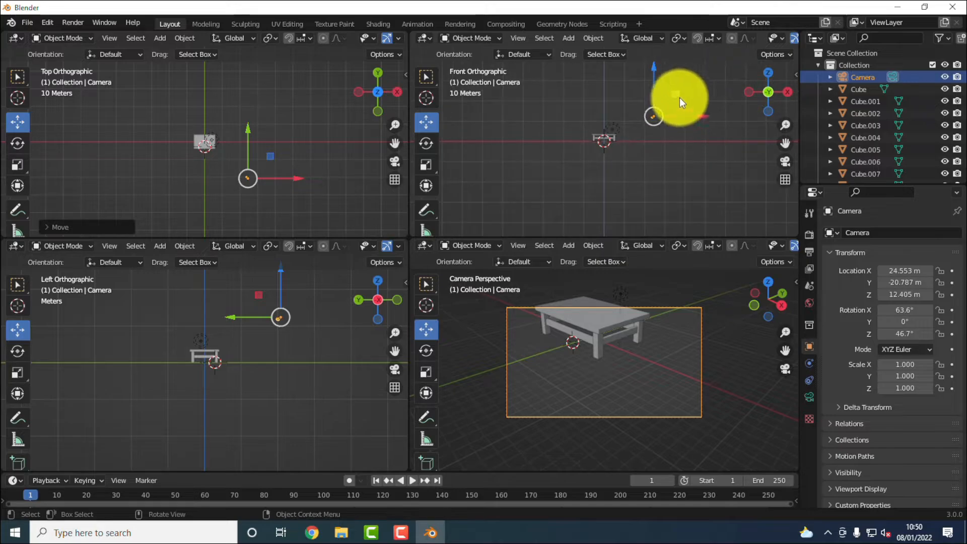
pyautogui.moveTo(679, 97)
pyautogui.mouseDown()
pyautogui.moveTo(686, 86)
pyautogui.moveTo(675, 82)
pyautogui.mouseUp()
pyautogui.click(308, 183)
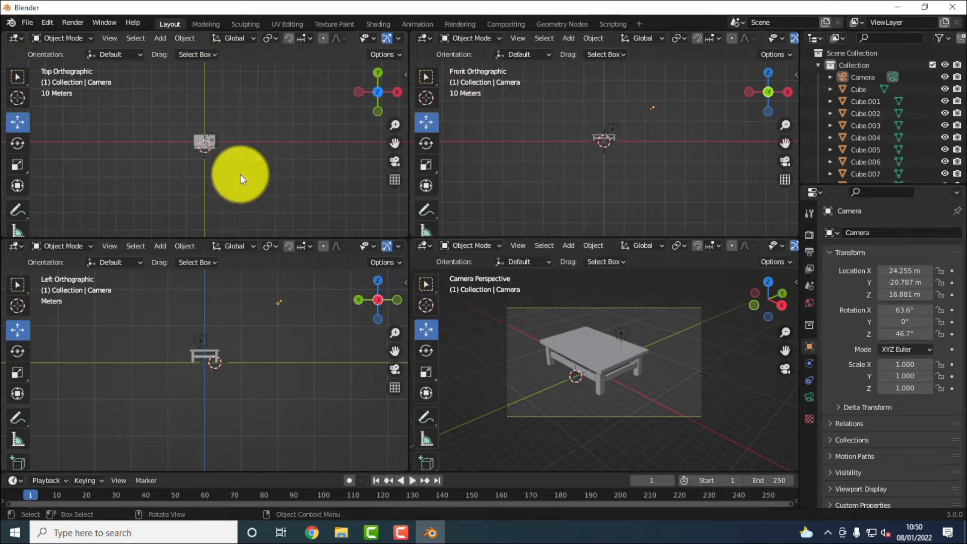
pyautogui.click(241, 174)
pyautogui.click(156, 38)
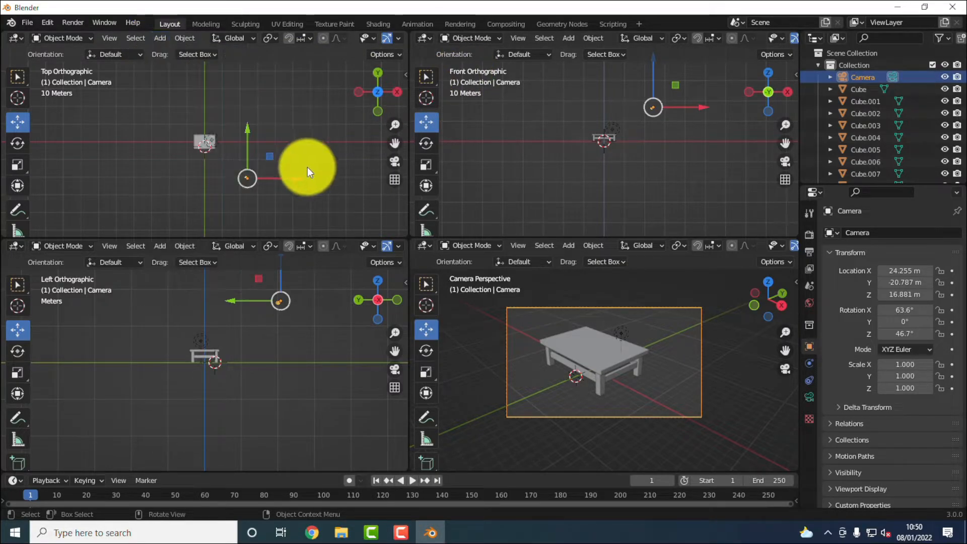
pyautogui.click(332, 194)
# Step: Add a plane under the table as the floor, scale it uniformly to about 45.56, and deselect it
pyautogui.click(160, 39)
pyautogui.moveTo(178, 53)
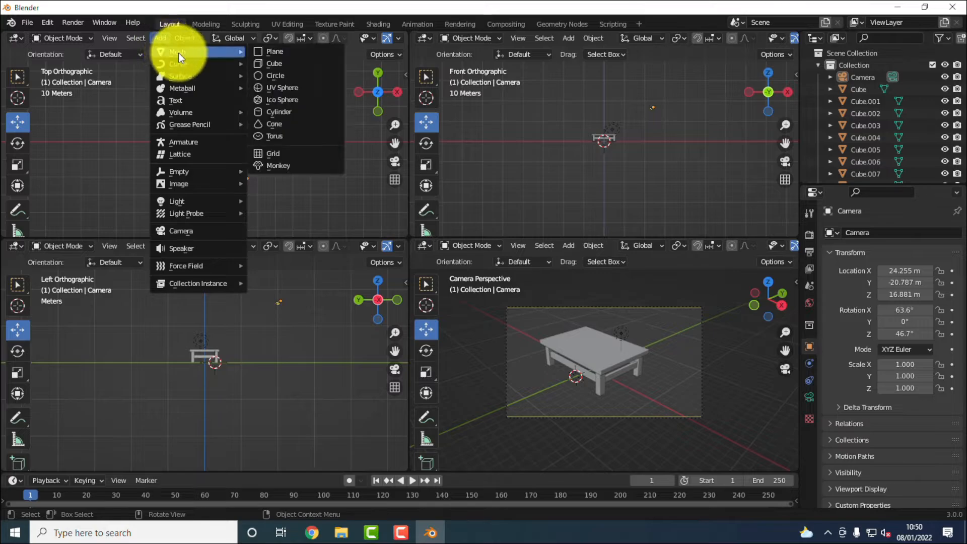
pyautogui.click(276, 56)
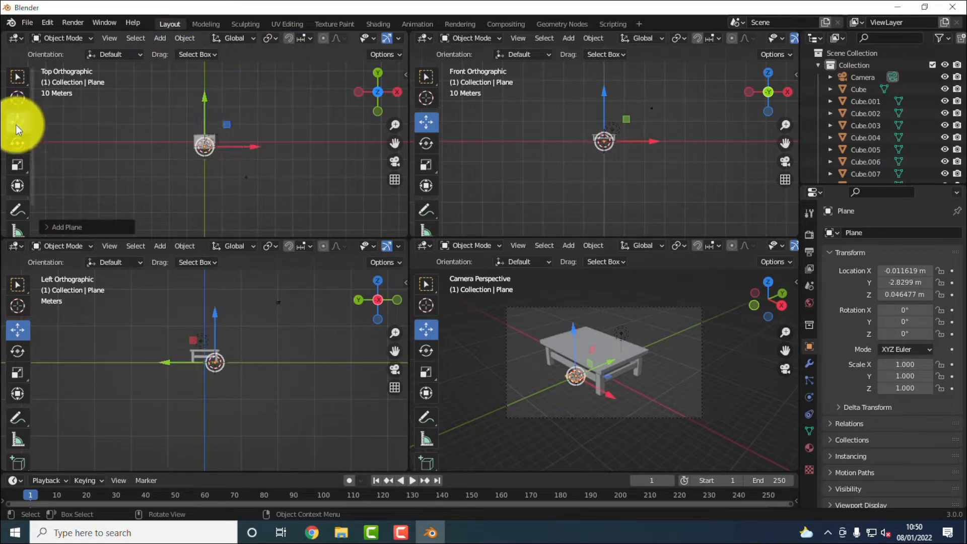
pyautogui.click(17, 163)
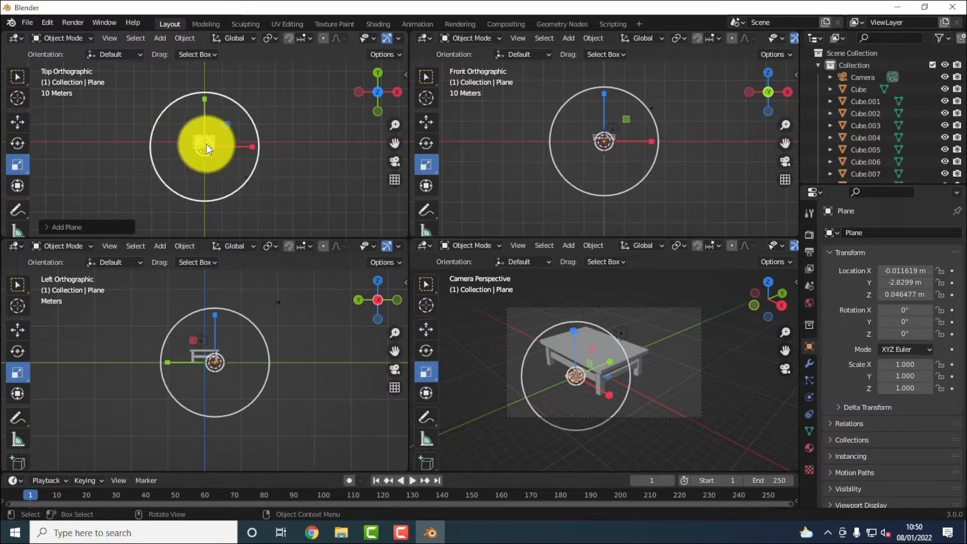
pyautogui.moveTo(206, 144); pyautogui.dragTo(188, 105)
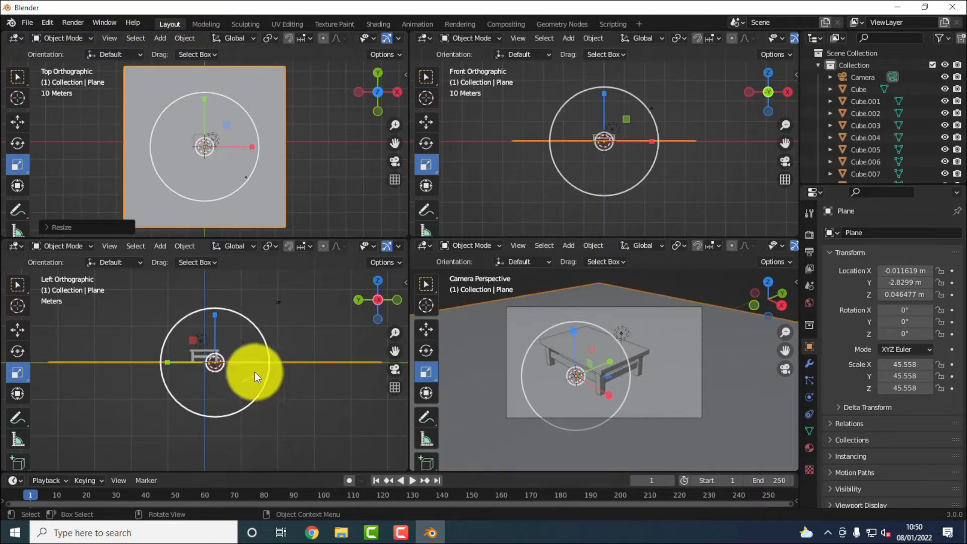
pyautogui.click(304, 325)
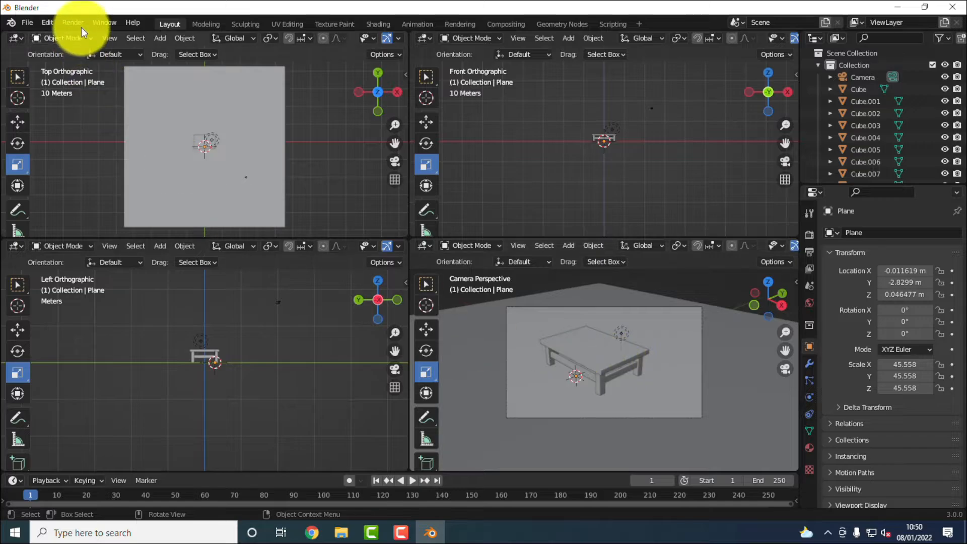
# Step: Save the project in the TUTORIAL BLENDER folder as "03-MEMBUAT MEJA 3D BLENDER.blend"
pyautogui.click(70, 22)
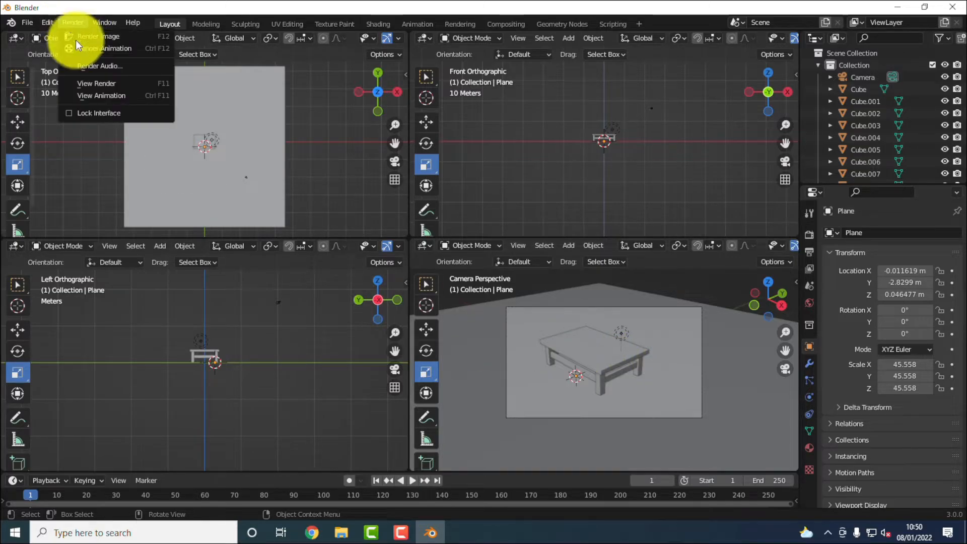
pyautogui.click(26, 23)
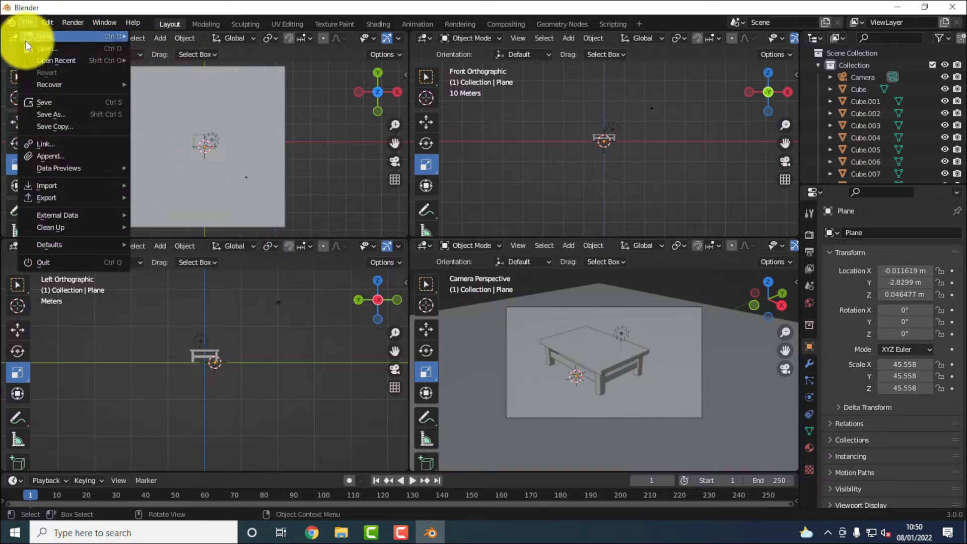
pyautogui.click(48, 102)
pyautogui.click(381, 435)
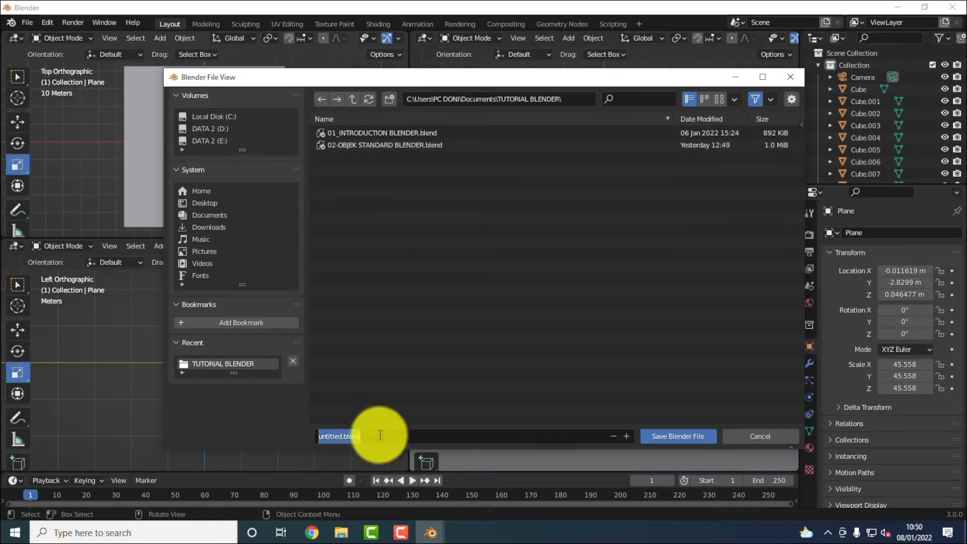
pyautogui.write('03')
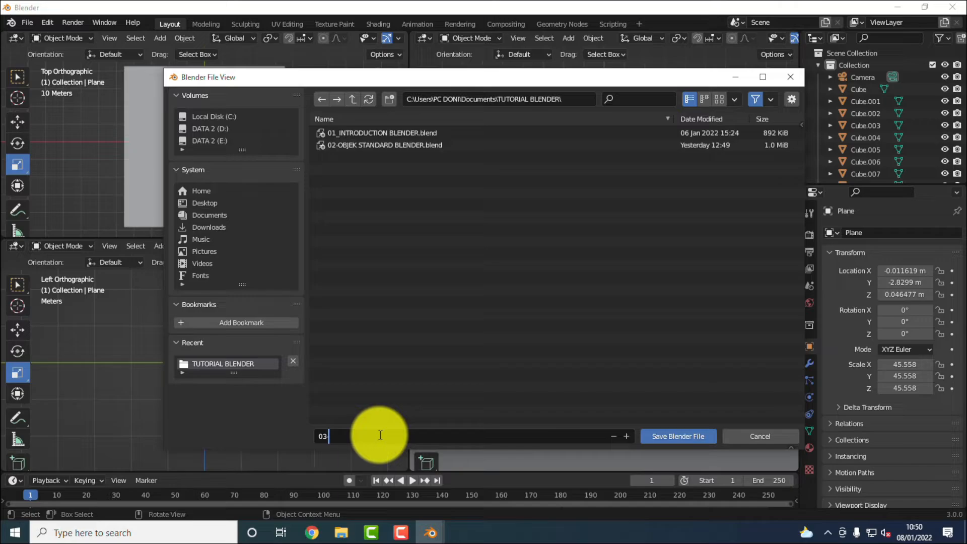
pyautogui.write('-cop')
pyautogui.press('BackSpace')
pyautogui.press('BackSpace')
pyautogui.press('BackSpace')
pyautogui.press('BackSpace')
pyautogui.press('BackSpace')
pyautogui.press('BackSpace')
pyautogui.press('BackSpace')
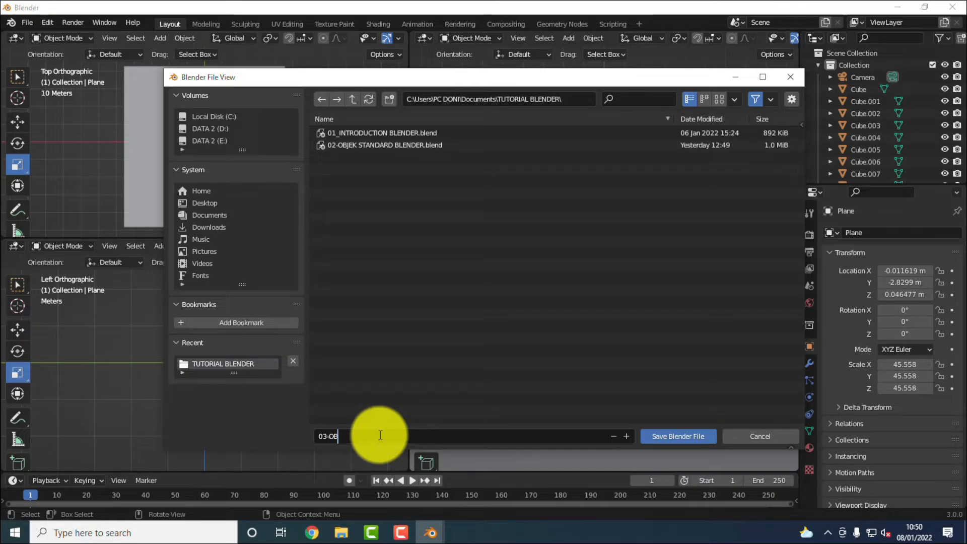
pyautogui.press('BackSpace')
pyautogui.press('BackSpace')
pyautogui.press('BackSpace')
pyautogui.write('-MEMBU')
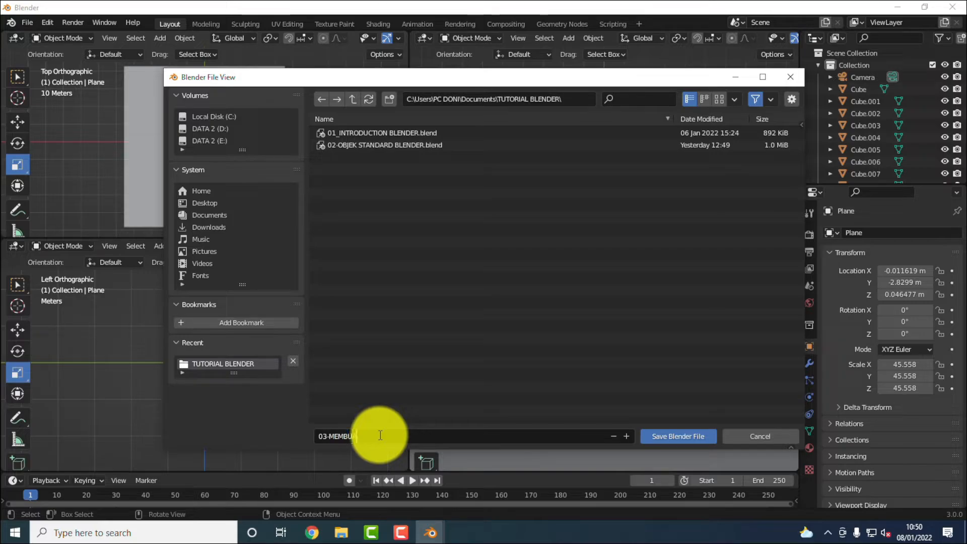
pyautogui.write('AT MEJA 3D BLENDER')
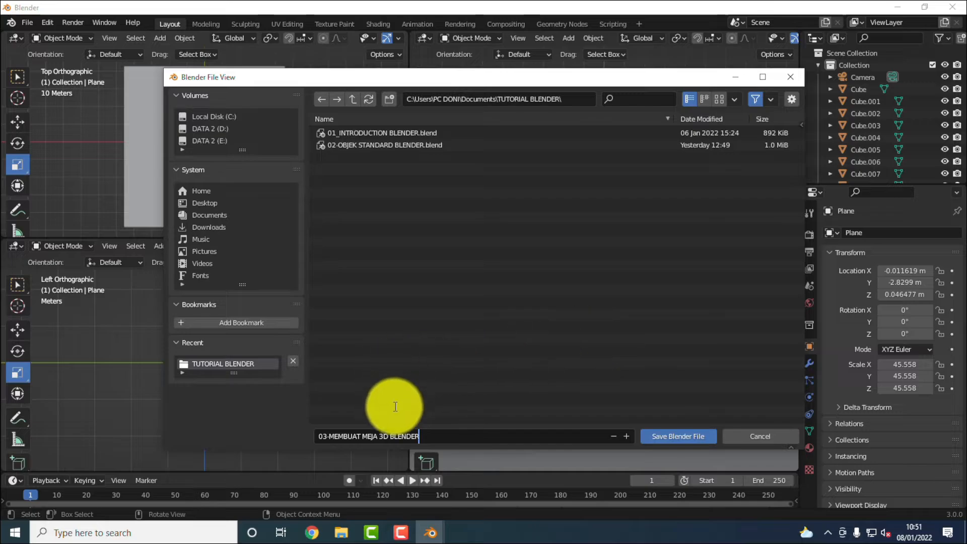
pyautogui.click(693, 437)
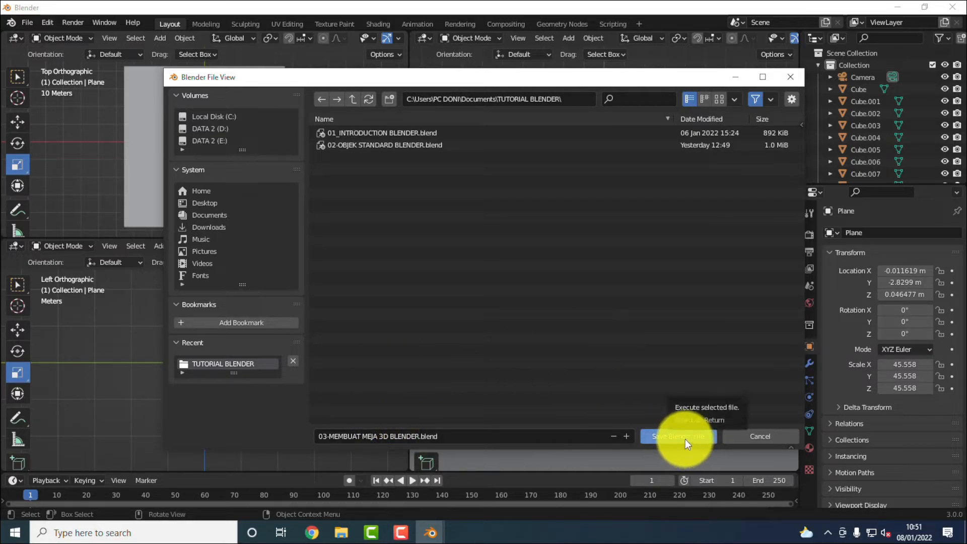
pyautogui.click(664, 437)
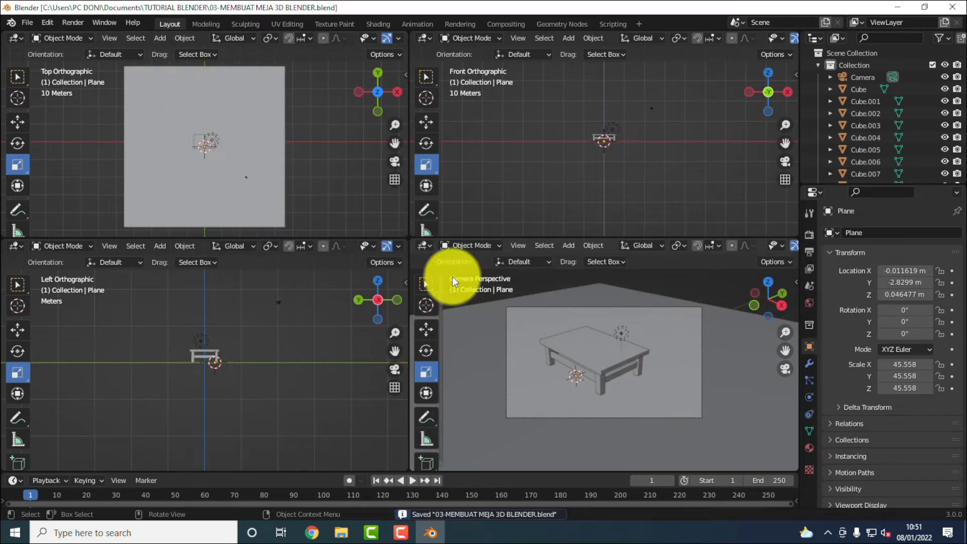
# Step: Render the table scene as a still image to check the lighting, and close the render window
pyautogui.click(71, 22)
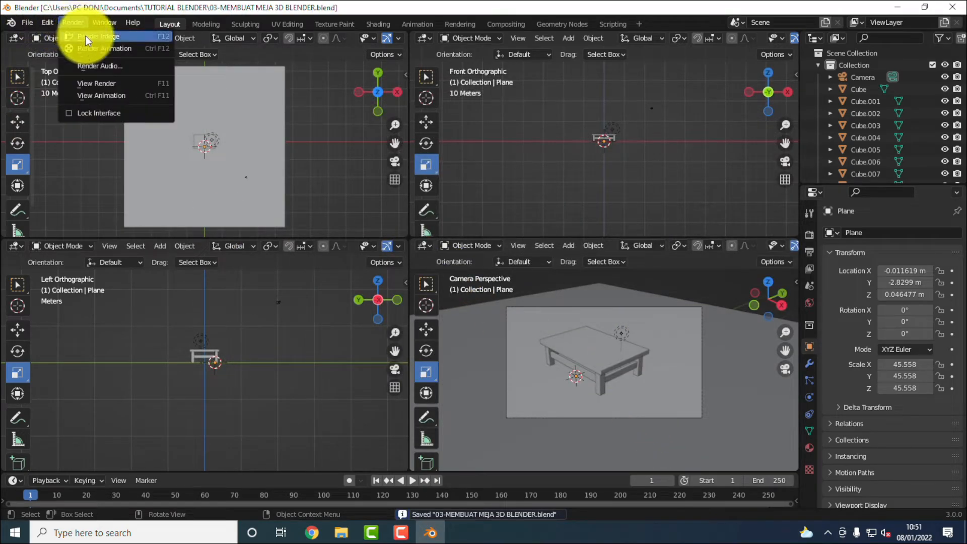
pyautogui.click(86, 35)
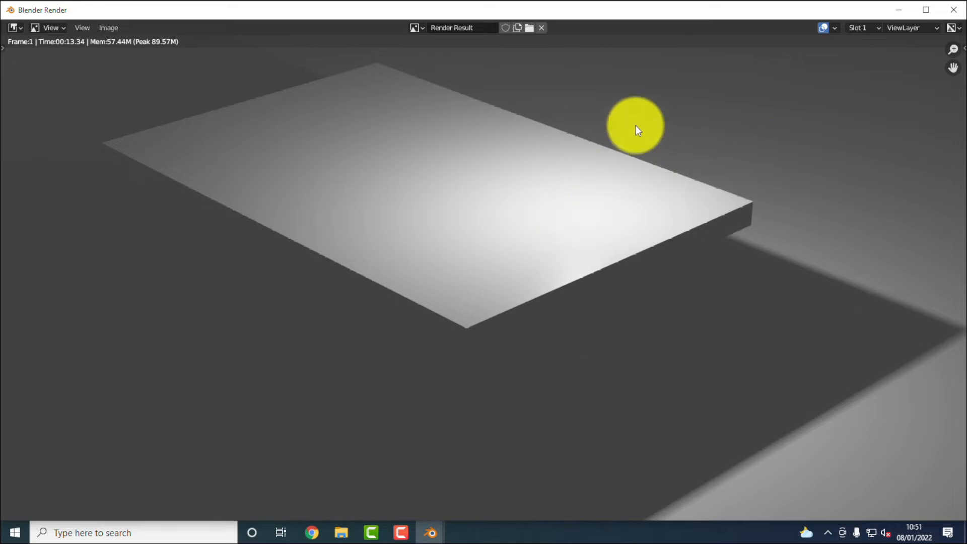
pyautogui.click(954, 9)
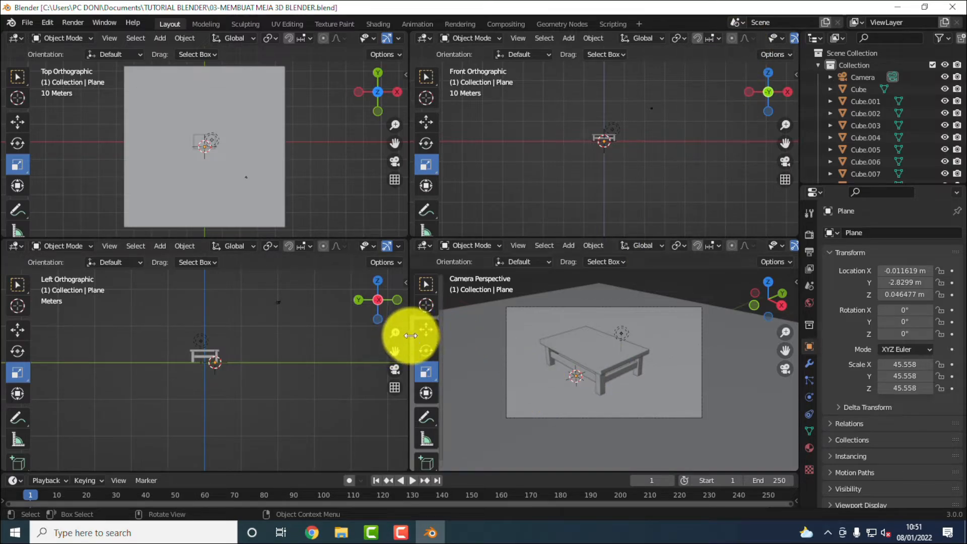
# Step: Widen the camera viewport and examine the table there in wireframe shading
pyautogui.moveTo(412, 337); pyautogui.dragTo(286, 343)
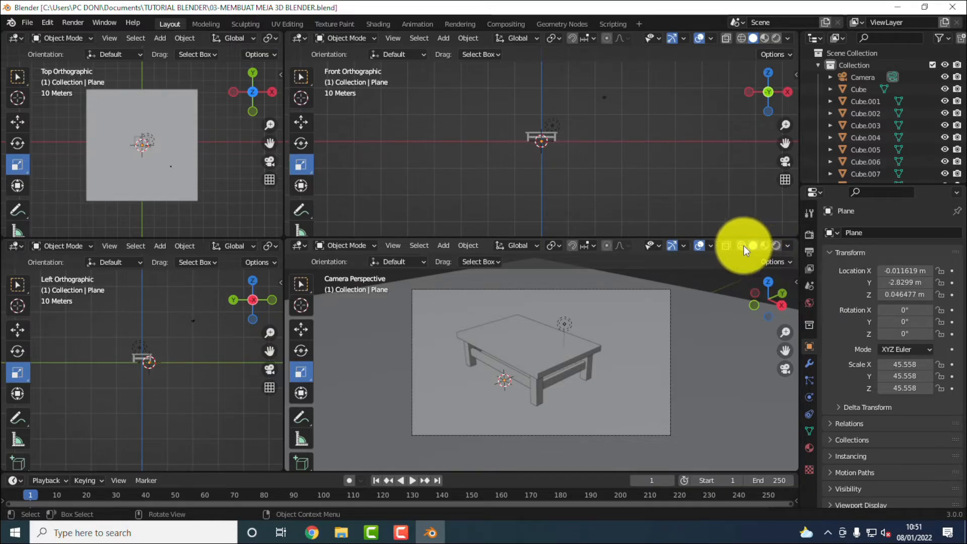
pyautogui.click(742, 246)
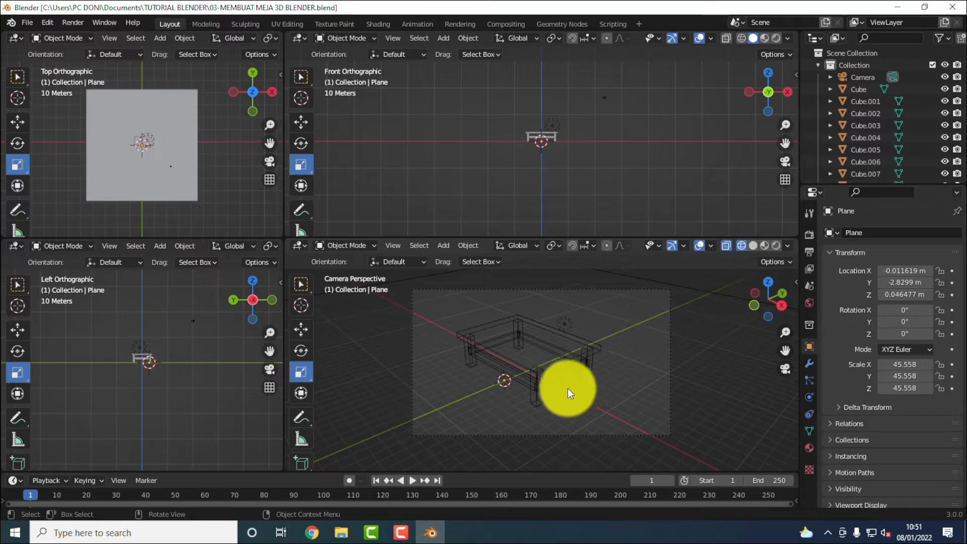
pyautogui.moveTo(567, 388)
pyautogui.mouseDown(button='middle')
pyautogui.moveTo(621, 345)
pyautogui.moveTo(670, 349)
pyautogui.moveTo(646, 372)
pyautogui.moveTo(542, 377)
pyautogui.moveTo(558, 383)
pyautogui.mouseUp(button='middle')
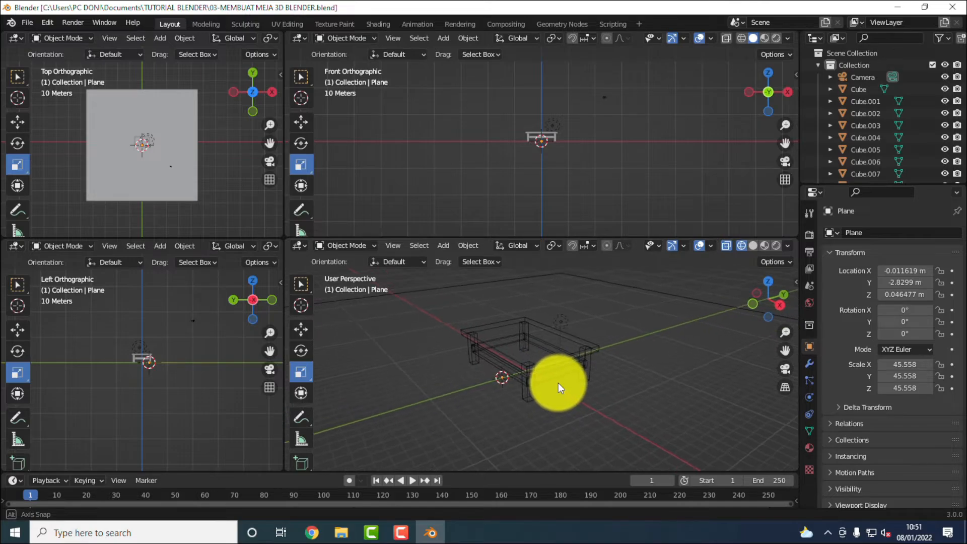
pyautogui.scroll(3, 546, 374)
pyautogui.scroll(-1, 546, 375)
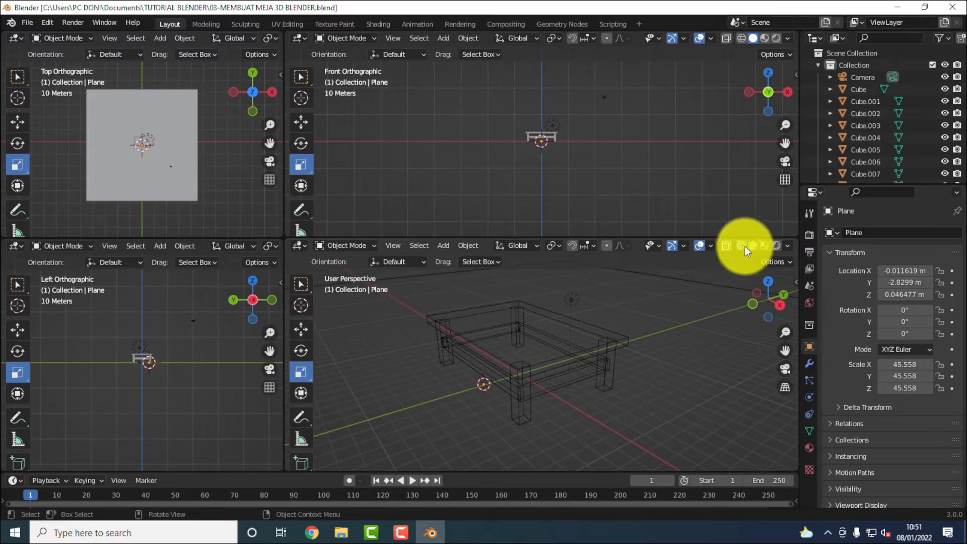
# Step: Try solid and material preview shading in the perspective viewport, and set it to rendered shading
pyautogui.click(753, 246)
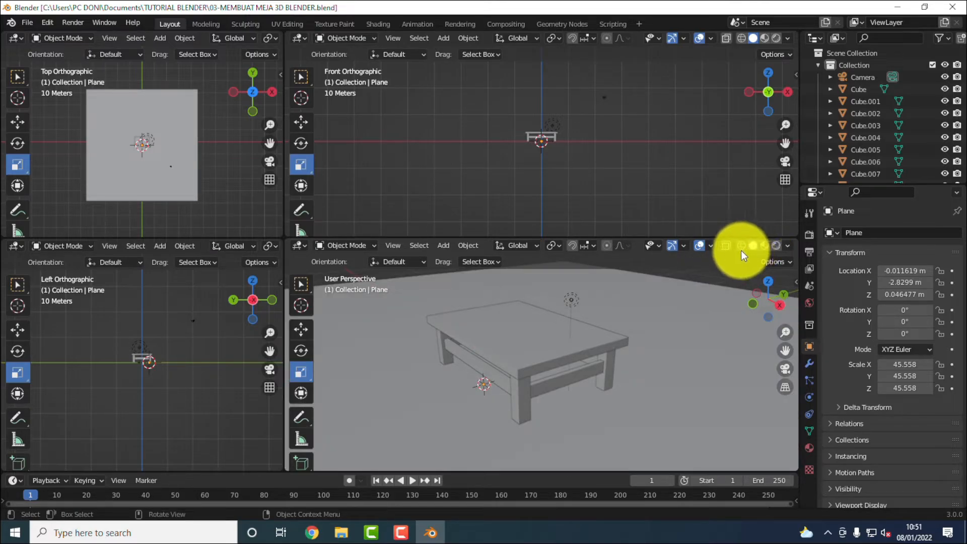
pyautogui.click(762, 246)
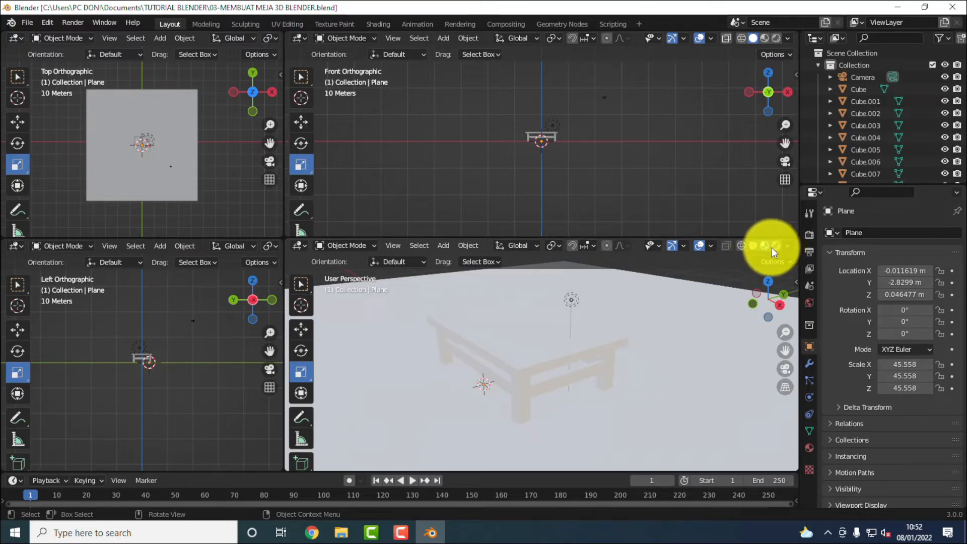
pyautogui.click(775, 246)
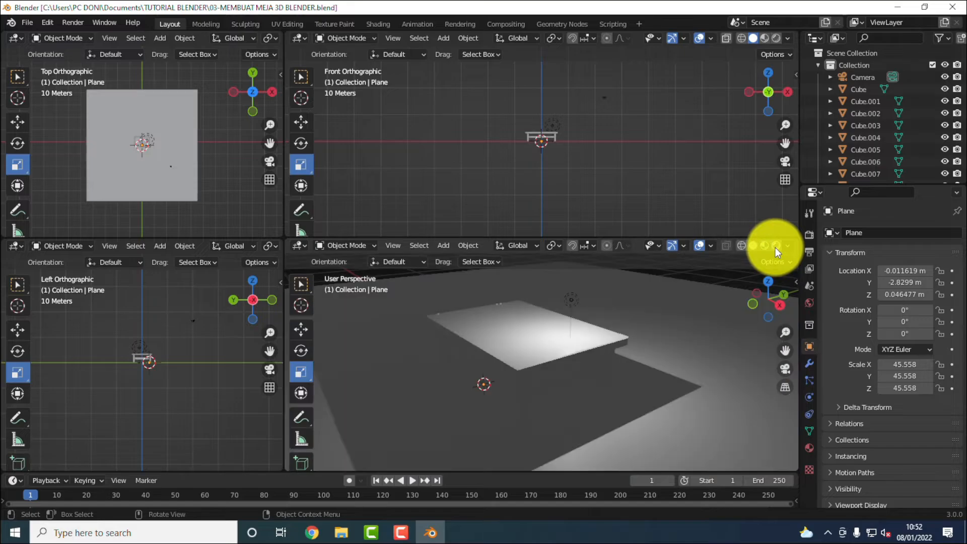
pyautogui.moveTo(628, 332); pyautogui.dragTo(536, 405, button='middle')
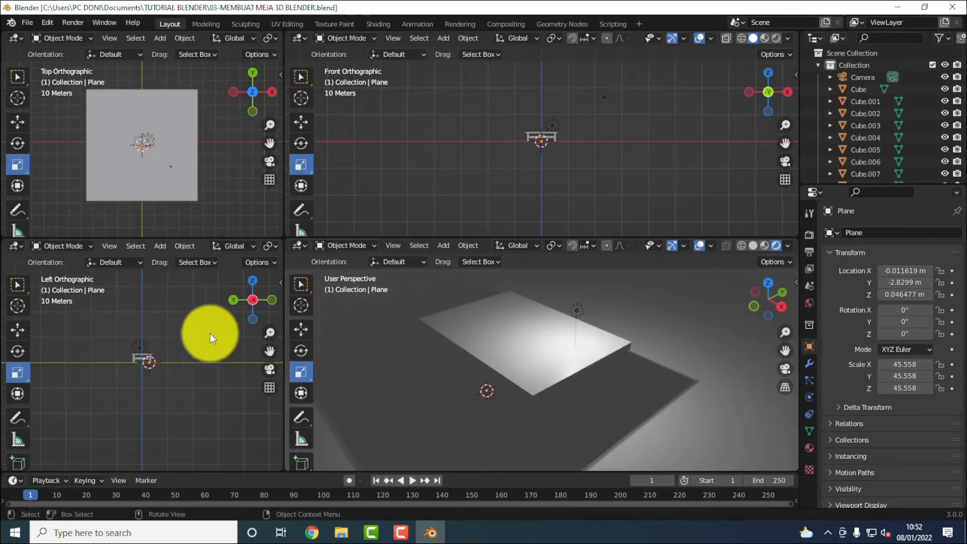
# Step: Move the existing light up and away from the table in the left view, to about Y -4.71 m, Z 13.28 m
pyautogui.click(138, 344)
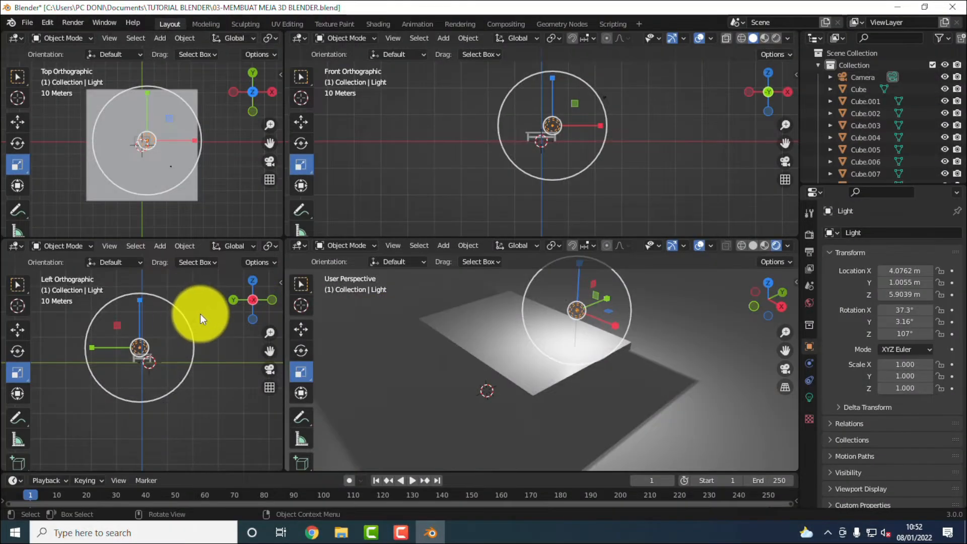
pyautogui.click(22, 328)
pyautogui.moveTo(138, 345); pyautogui.dragTo(156, 324)
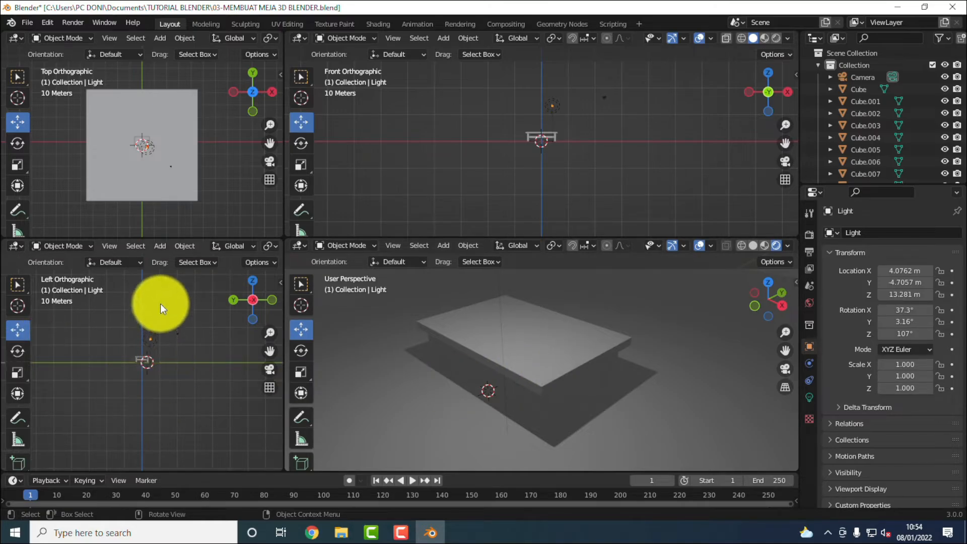
# Step: Add a spot light at about Y -14.48 m, Z 20.61 m, rotate it to about 37.7°, 11.8°, 4.04° toward the table, and deselect it
pyautogui.click(160, 247)
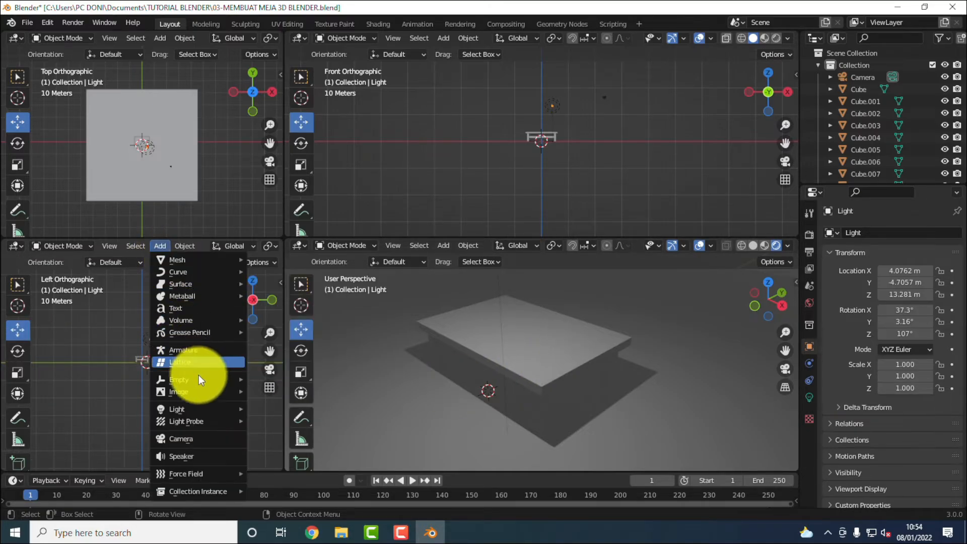
pyautogui.moveTo(196, 404)
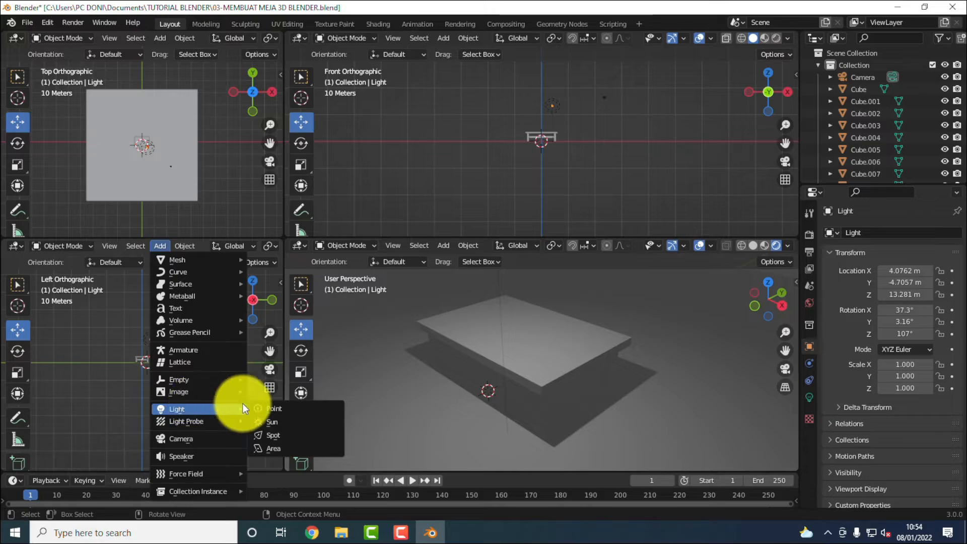
pyautogui.click(279, 428)
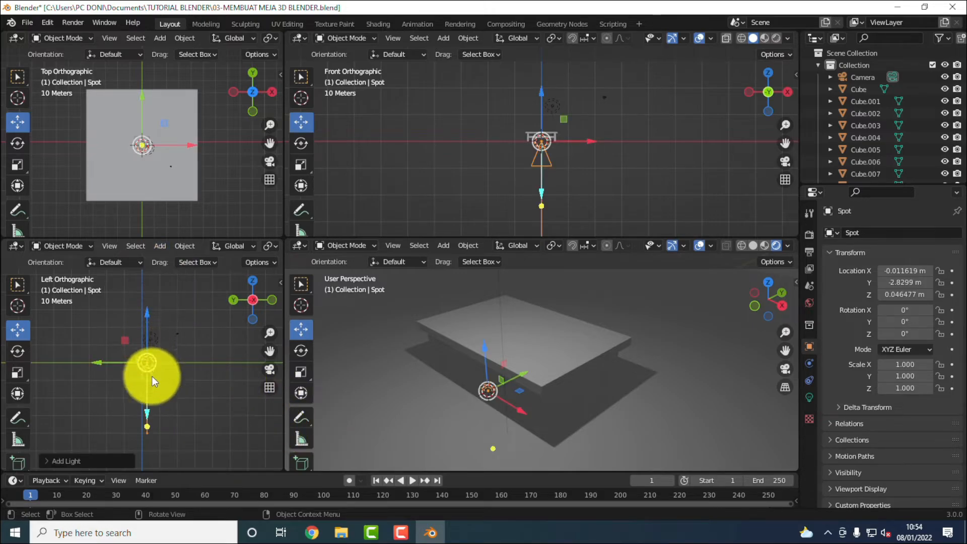
pyautogui.moveTo(149, 323); pyautogui.dragTo(138, 362)
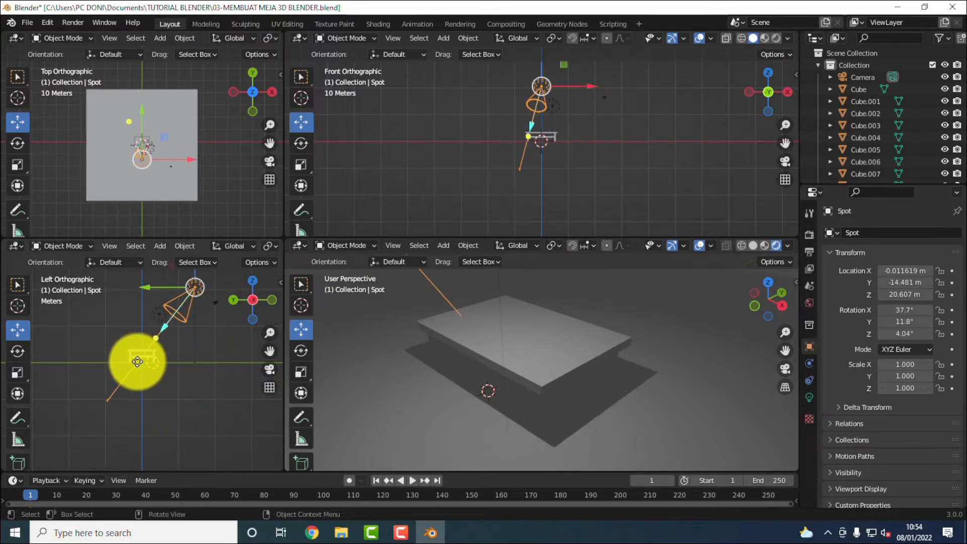
pyautogui.click(636, 332)
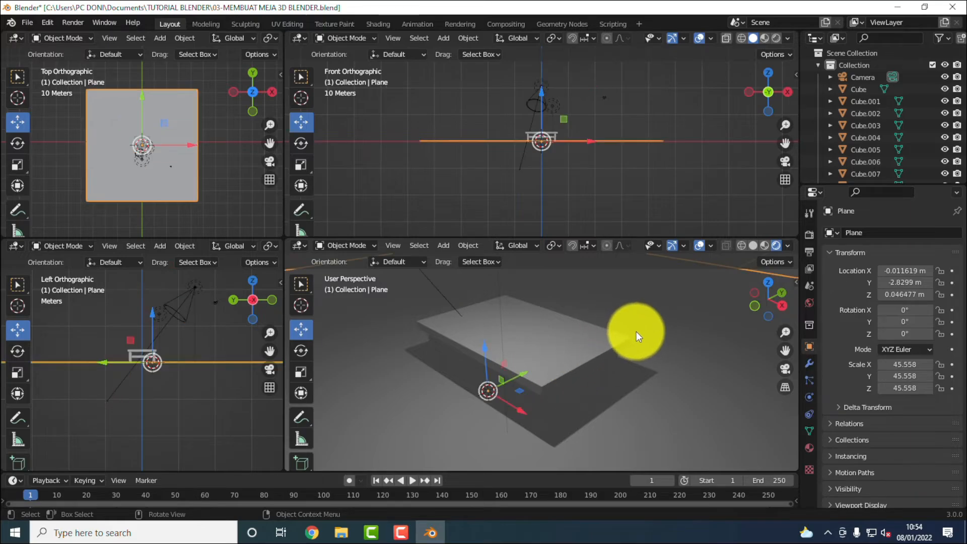
# Step: Return the perspective viewport to the camera view, render the image with the spot light added, and close the render
pyautogui.scroll(4, 655, 355)
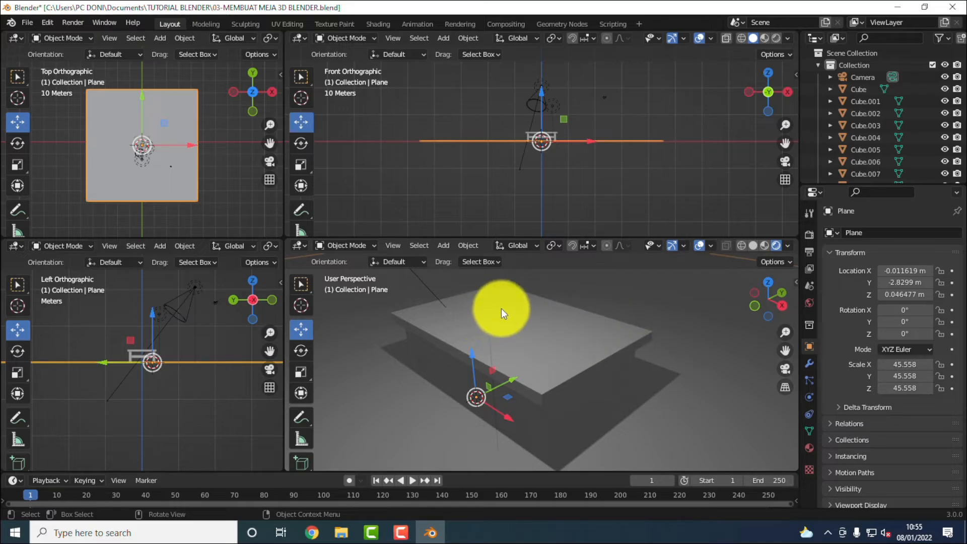
pyautogui.press('c')
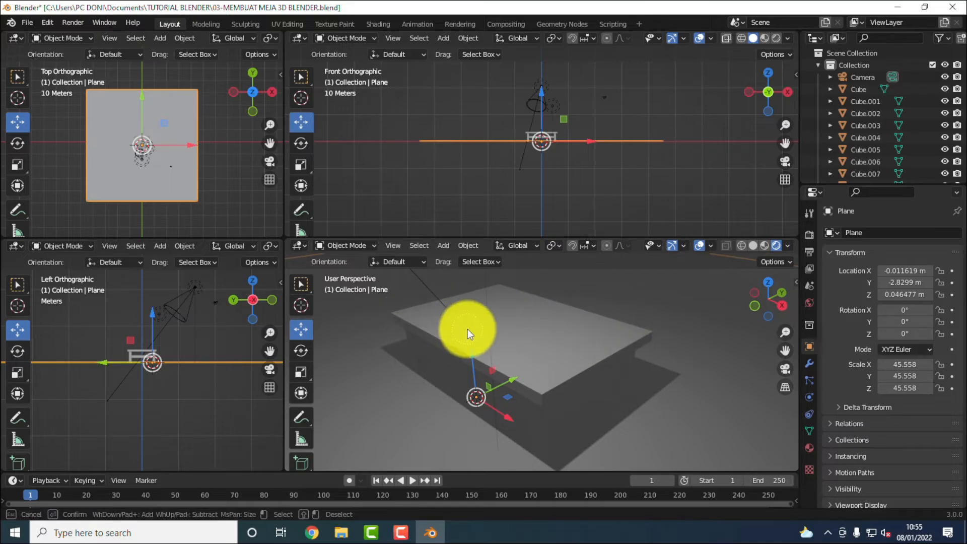
pyautogui.press('Escape')
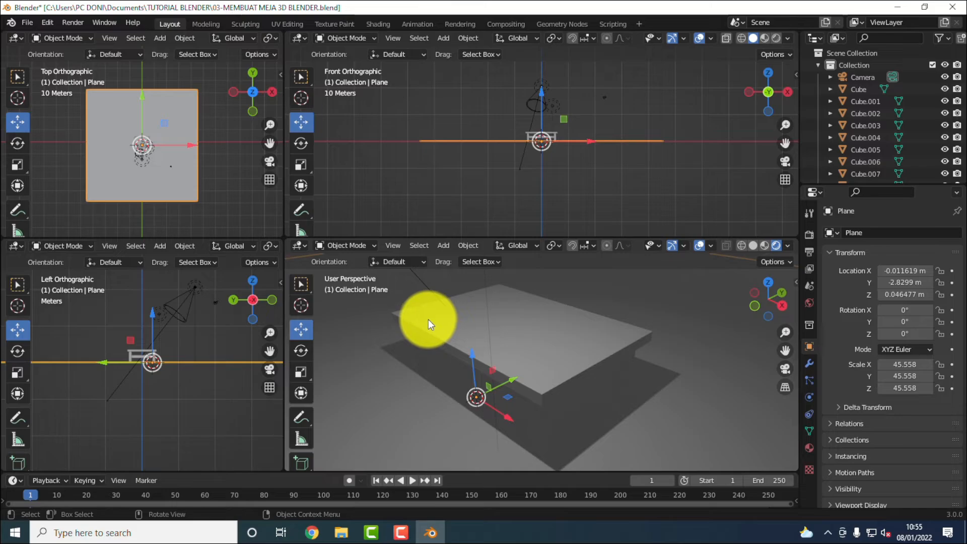
pyautogui.press('`')
pyautogui.click(363, 355)
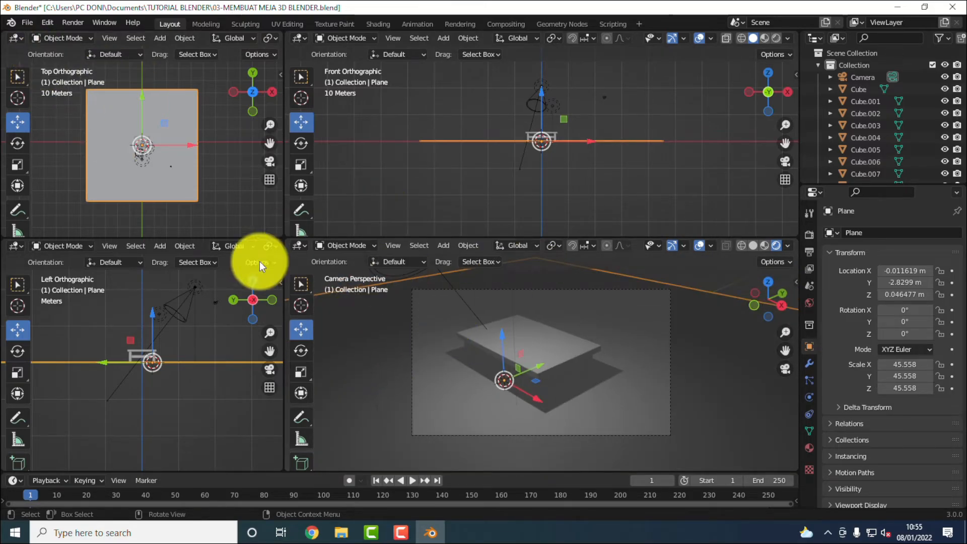
pyautogui.click(71, 19)
pyautogui.click(77, 37)
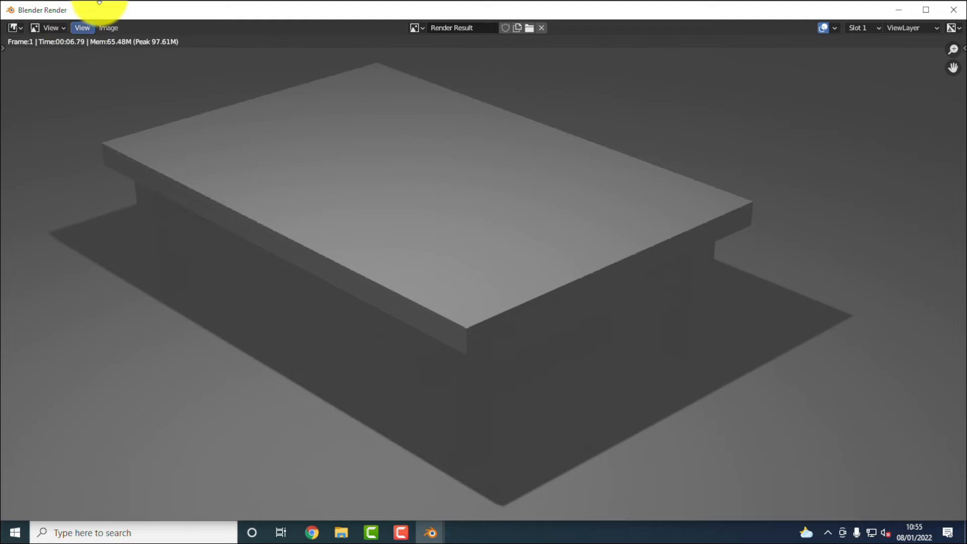
pyautogui.click(953, 10)
# Step: Move the original light farther from the table along Y in the left view, to about Y -10.32 m
pyautogui.scroll(5, 552, 374)
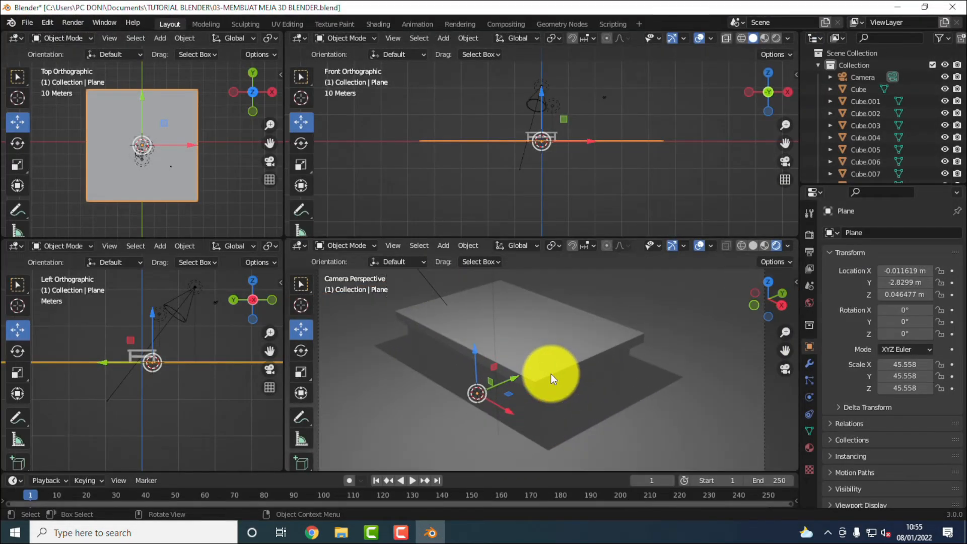
pyautogui.moveTo(560, 382)
pyautogui.mouseDown(button='middle')
pyautogui.moveTo(563, 401)
pyautogui.moveTo(566, 382)
pyautogui.moveTo(549, 357)
pyautogui.moveTo(522, 372)
pyautogui.moveTo(565, 386)
pyautogui.mouseUp(button='middle')
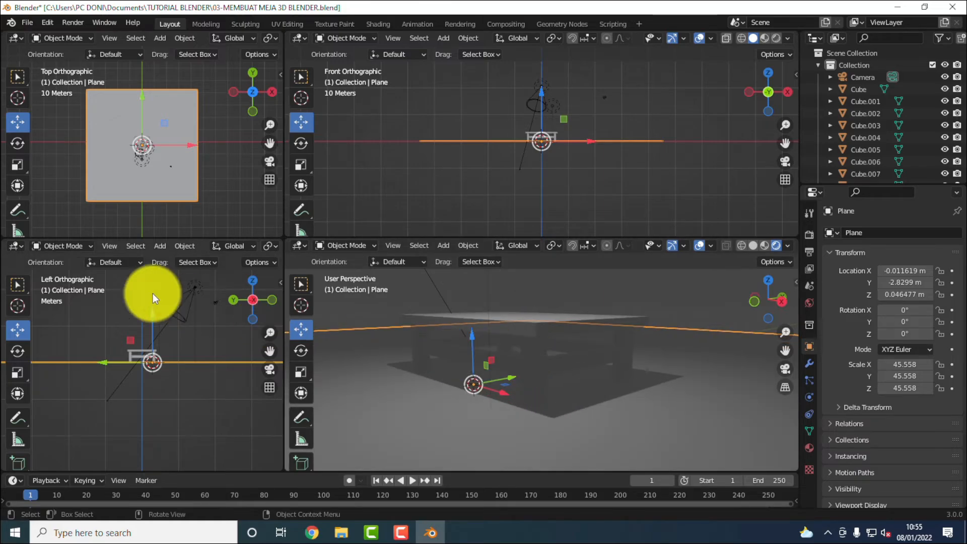
pyautogui.click(160, 314)
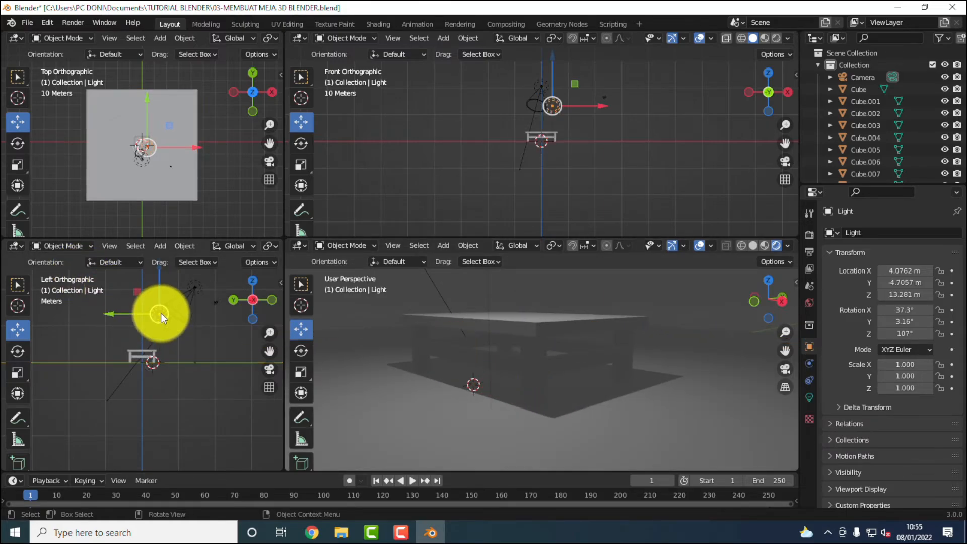
pyautogui.moveTo(140, 313); pyautogui.dragTo(164, 314)
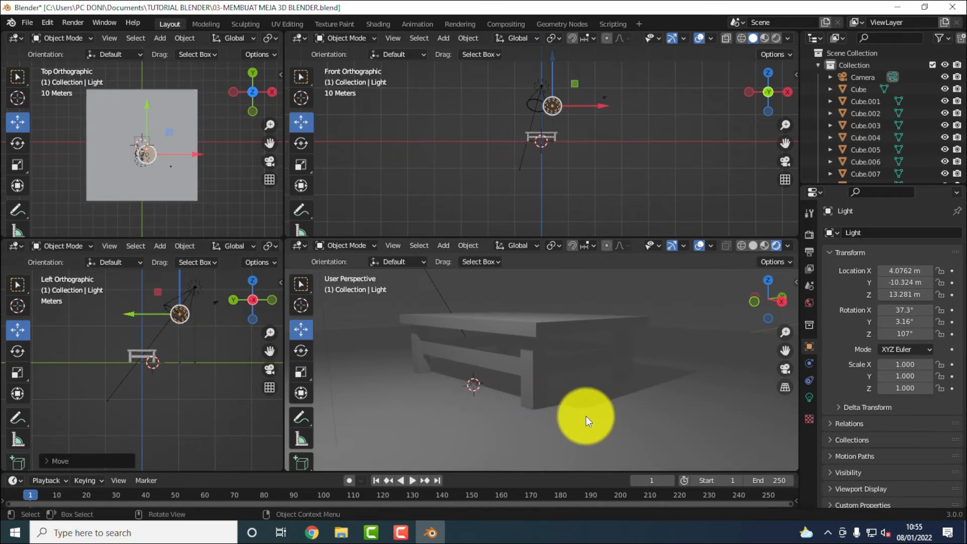
pyautogui.moveTo(588, 412); pyautogui.dragTo(586, 419, button='middle')
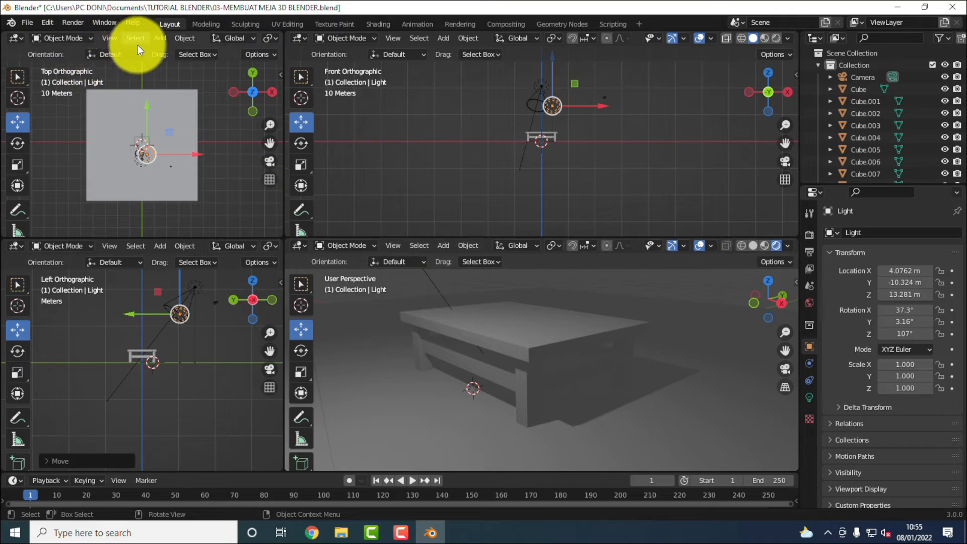
# Step: Render the image again with the repositioned light, and close the render window
pyautogui.click(72, 23)
pyautogui.click(84, 35)
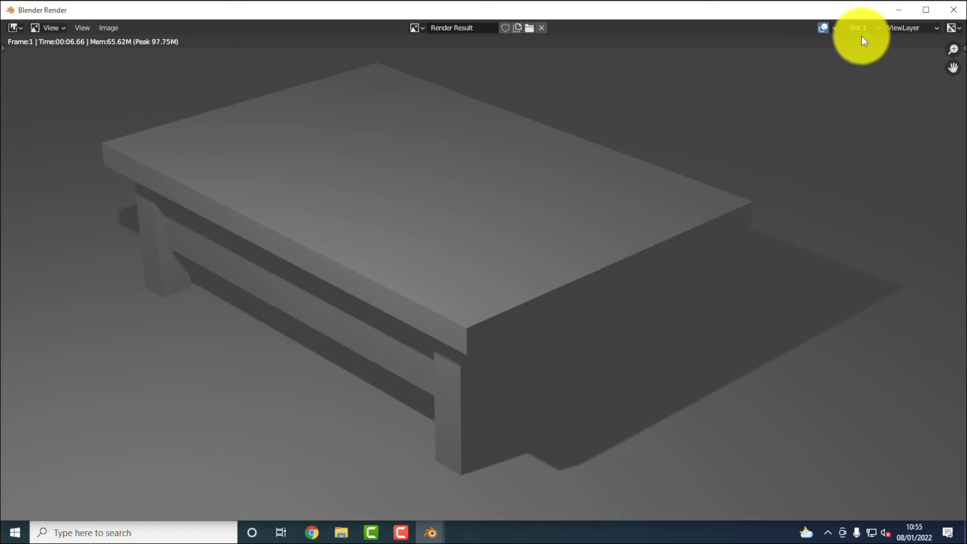
pyautogui.click(954, 10)
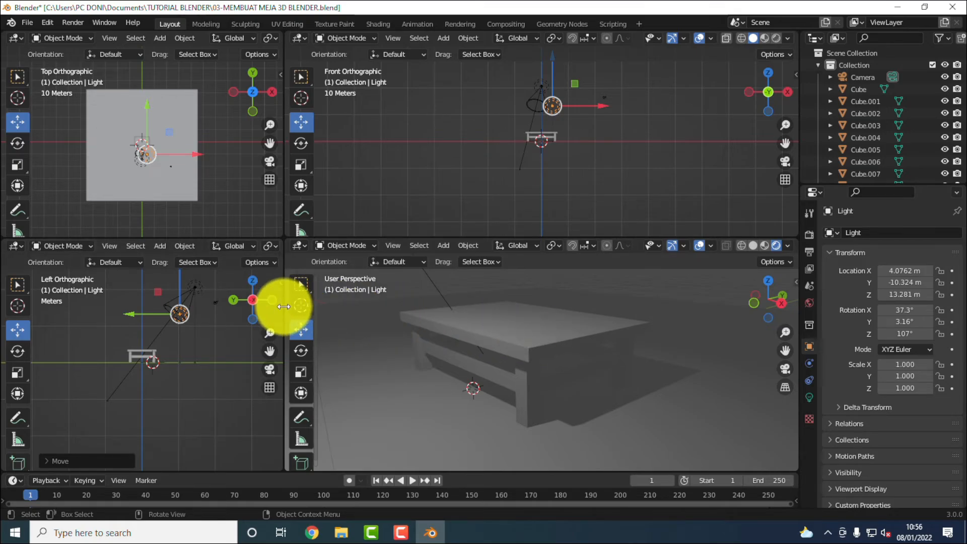
# Step: Even out the viewport widths and examine the lit table from several sides
pyautogui.moveTo(283, 302); pyautogui.dragTo(427, 309)
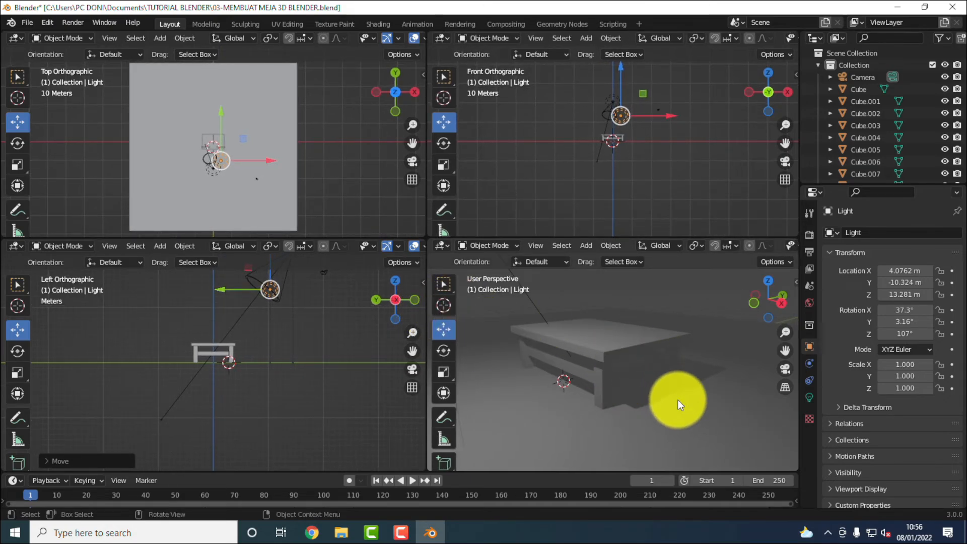
pyautogui.moveTo(678, 400); pyautogui.dragTo(646, 373, button='middle')
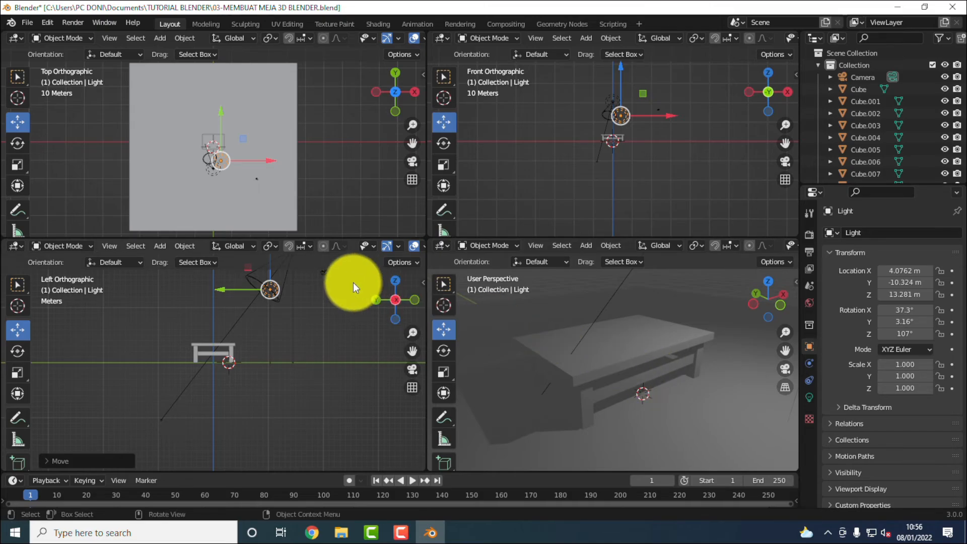
pyautogui.moveTo(675, 376); pyautogui.dragTo(549, 375, button='middle')
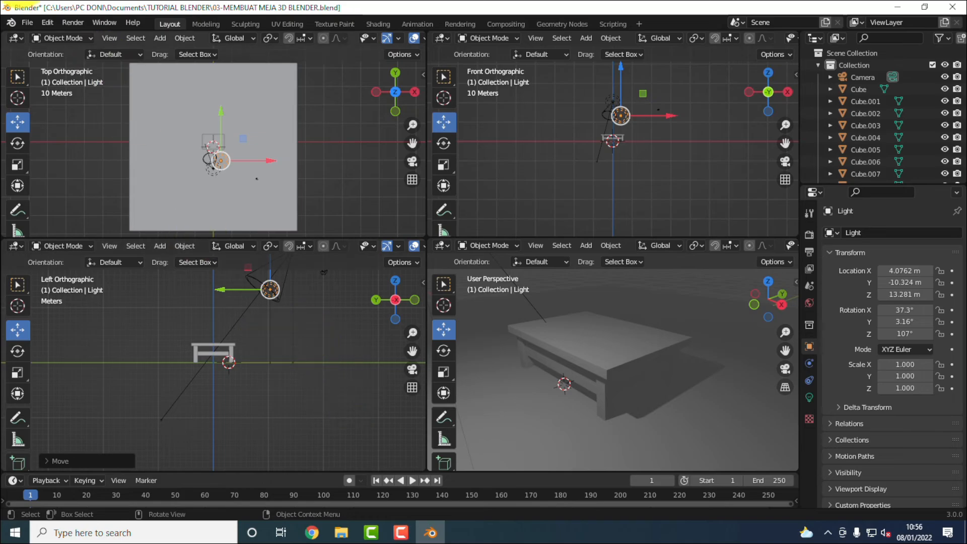
# Step: Save the changes to the existing project file and close the program
pyautogui.click(25, 23)
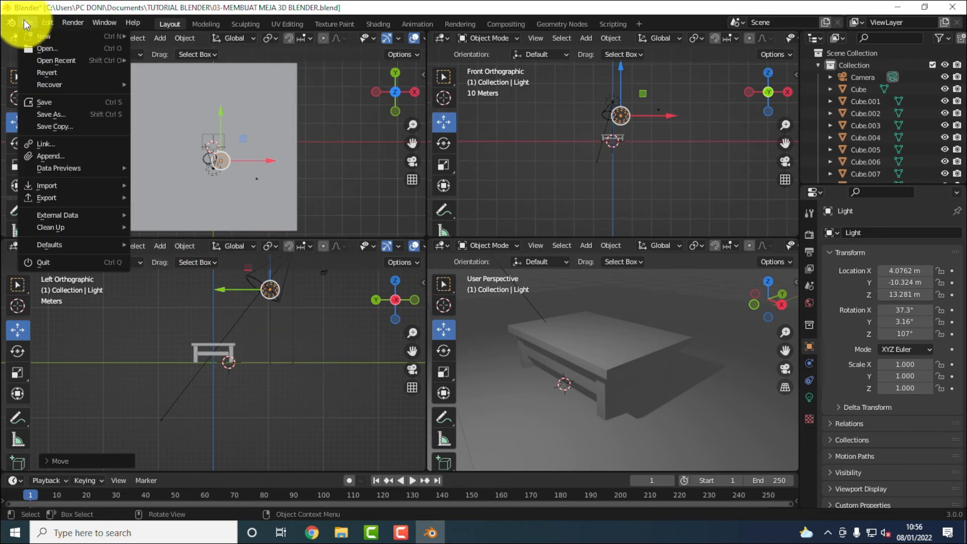
pyautogui.click(50, 102)
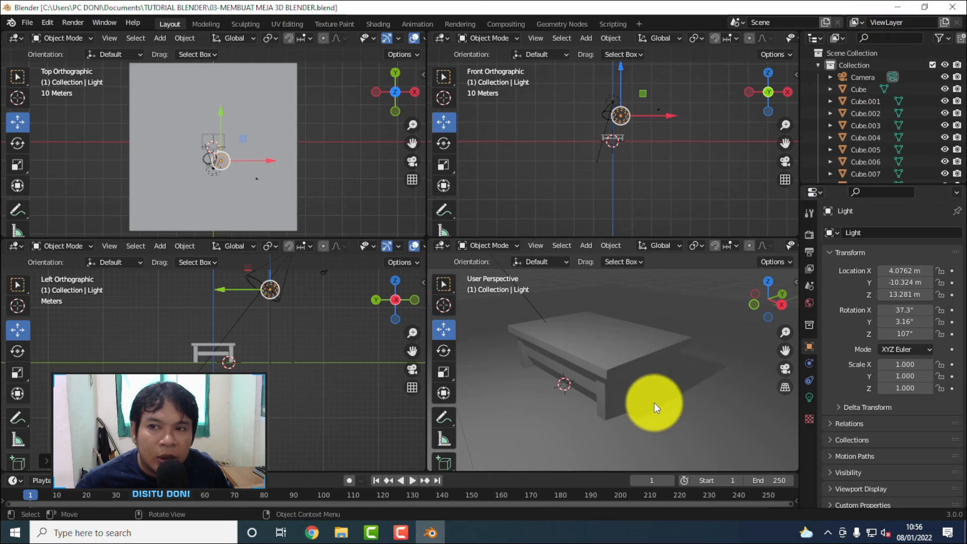
pyautogui.click(951, 7)
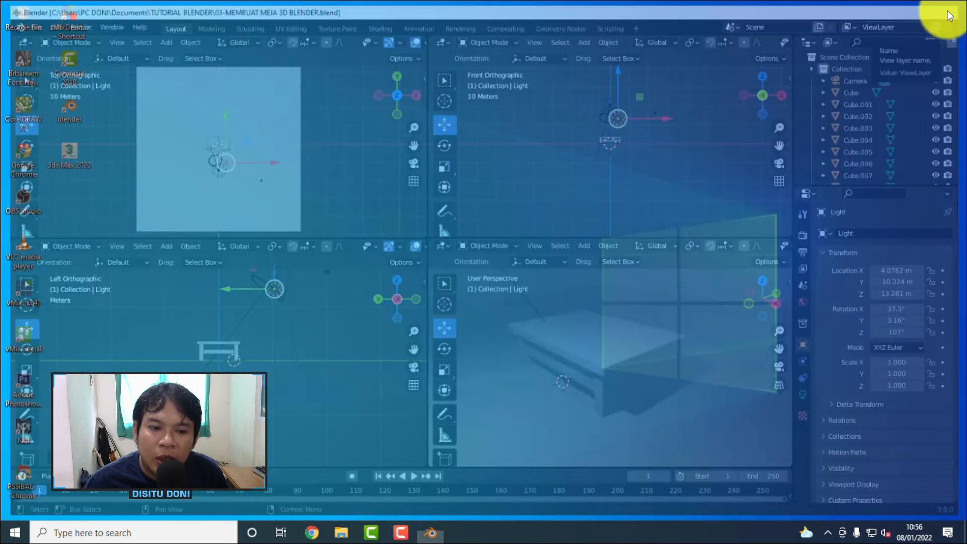